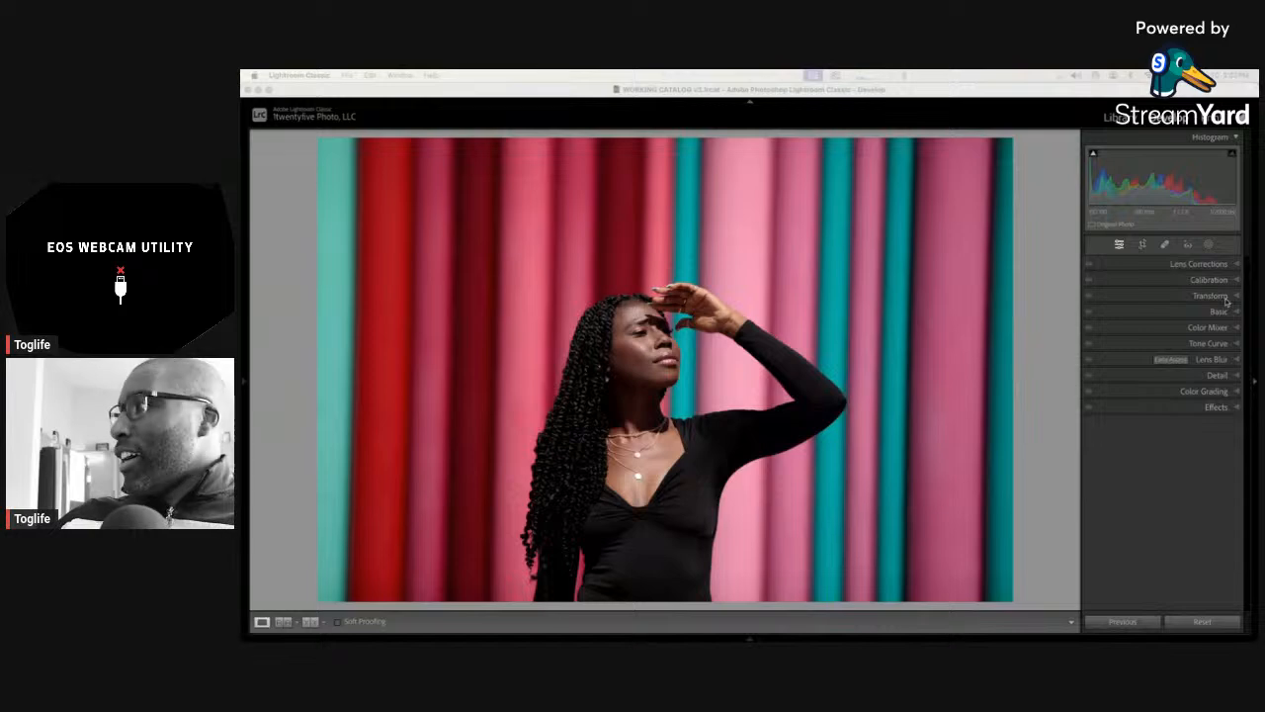
Step: Try converting the color photo to black and white, once with Saturation at -100 and once with the B&W treatment, restoring color each time
click(1222, 311)
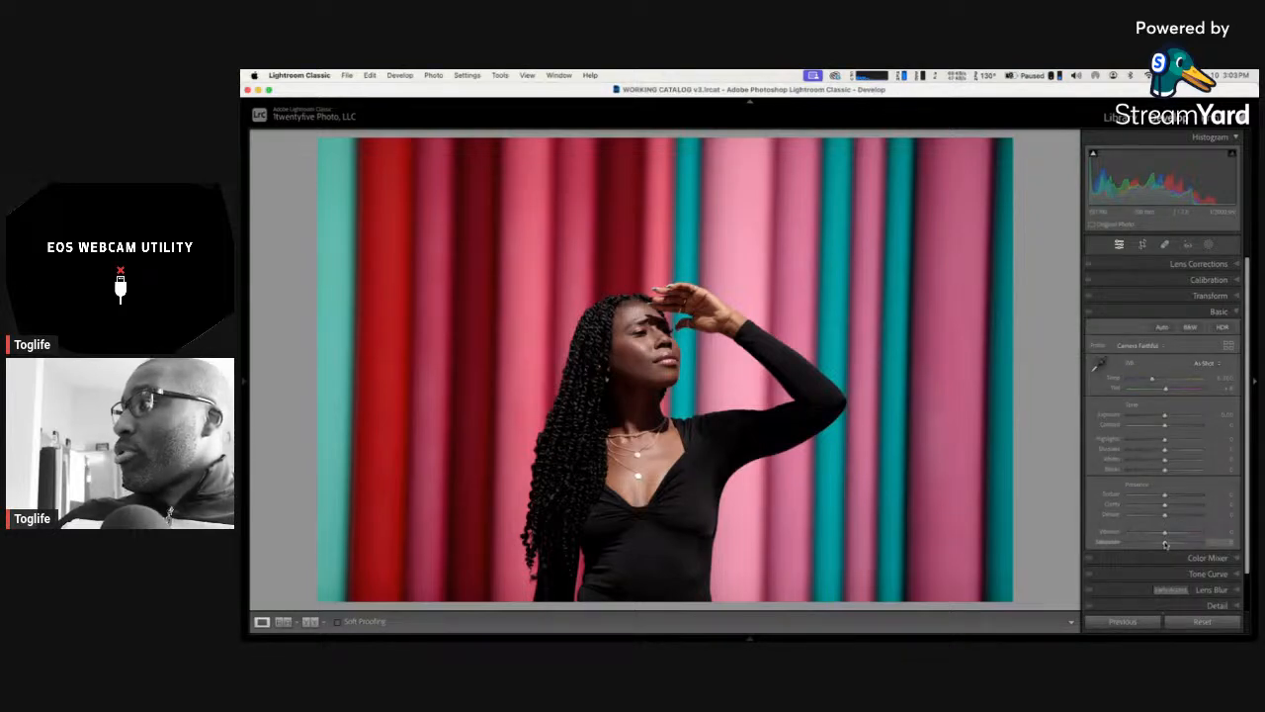
drag(1165, 544, 1091, 546)
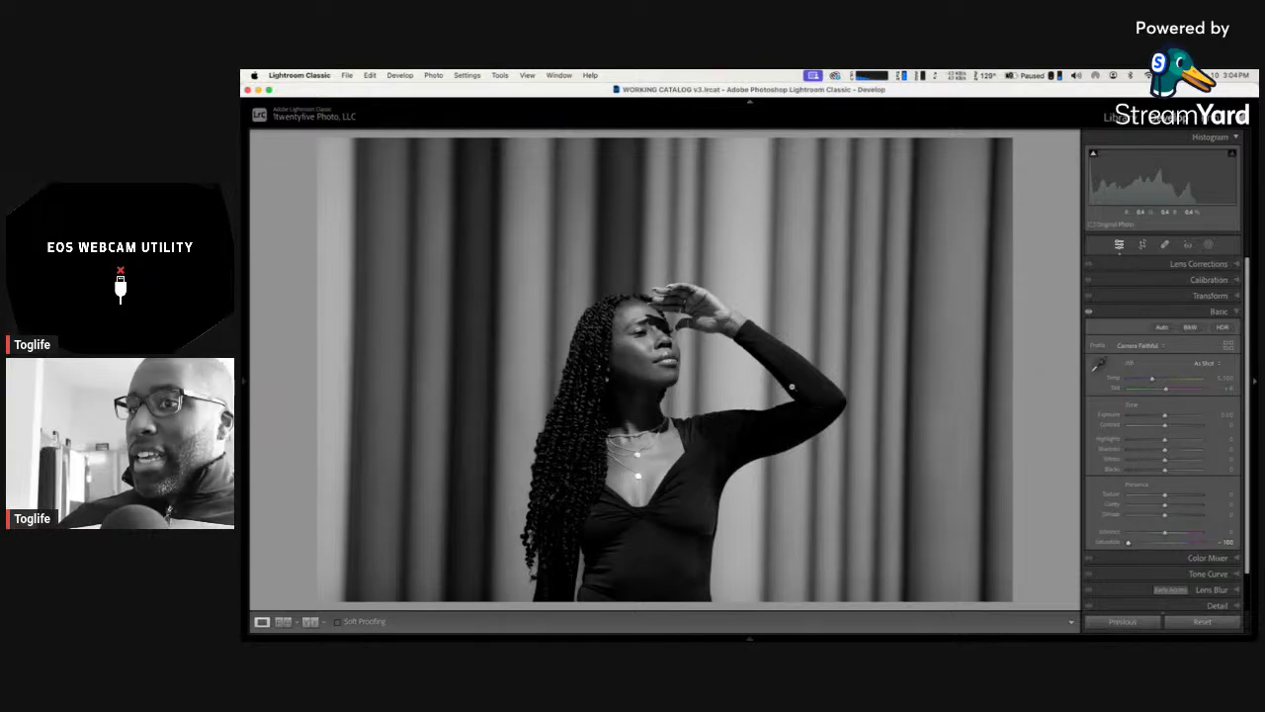
key(backslash)
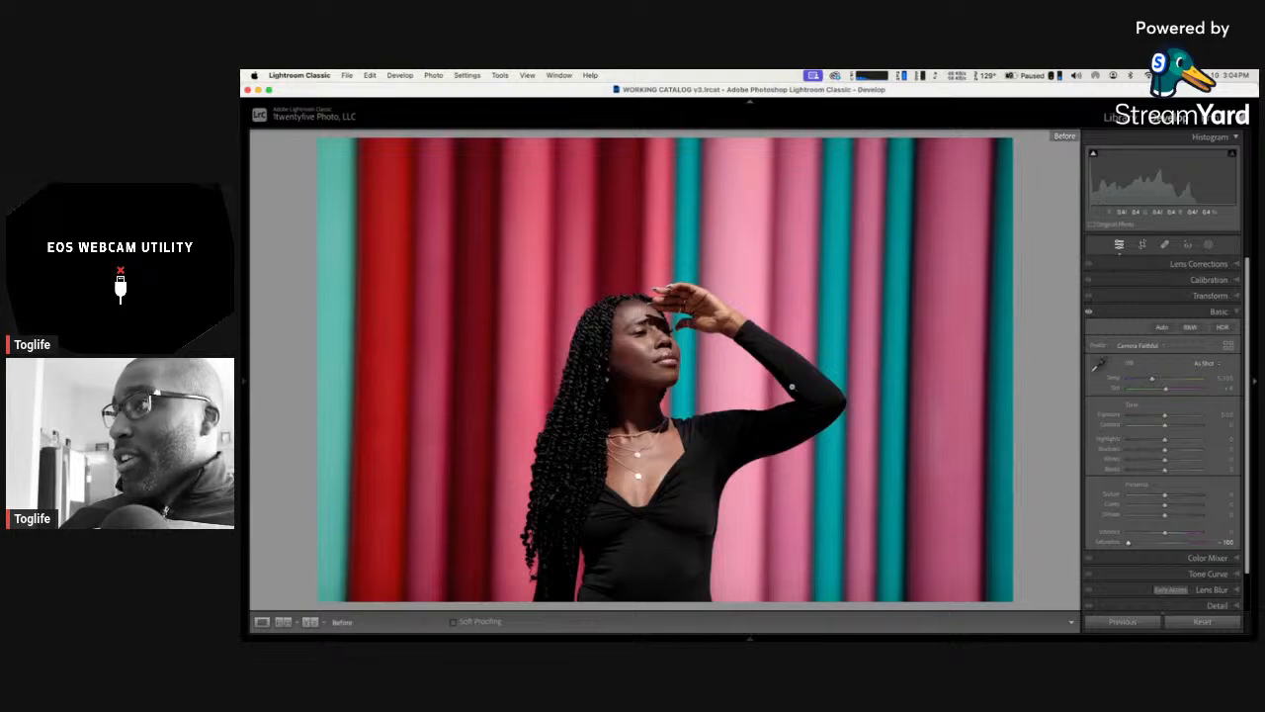
key(backslash)
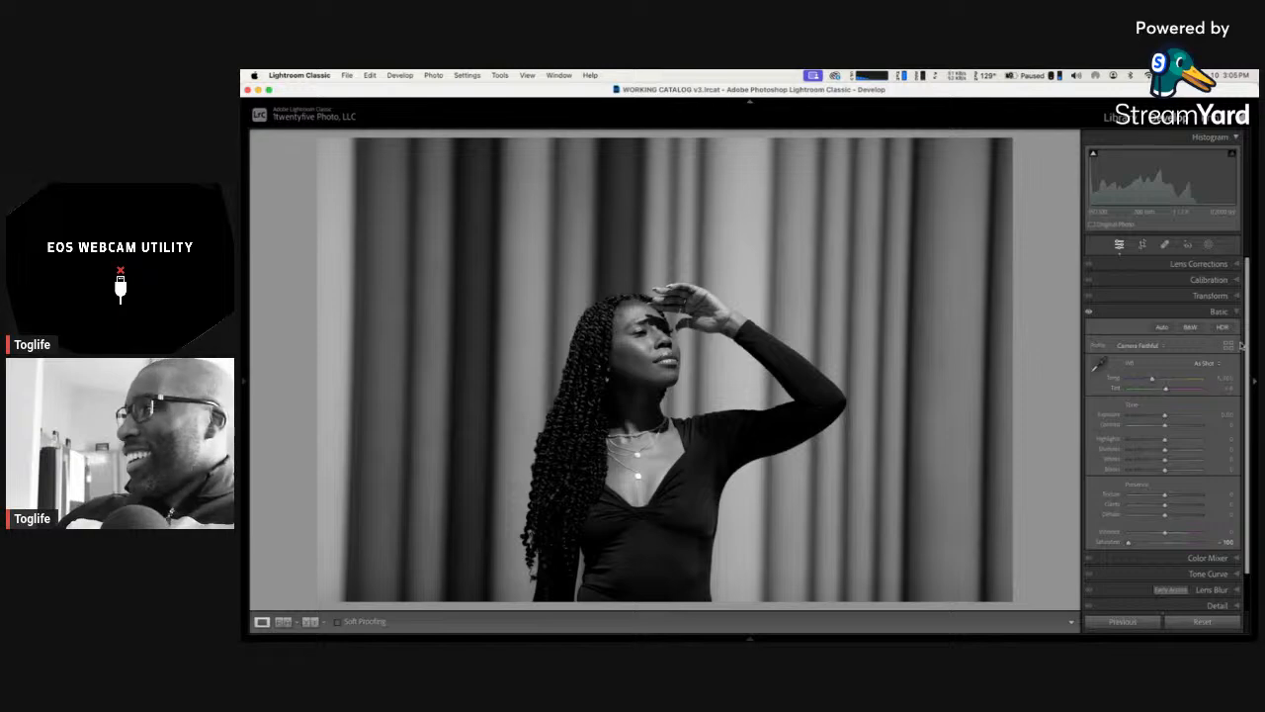
double_click(1130, 542)
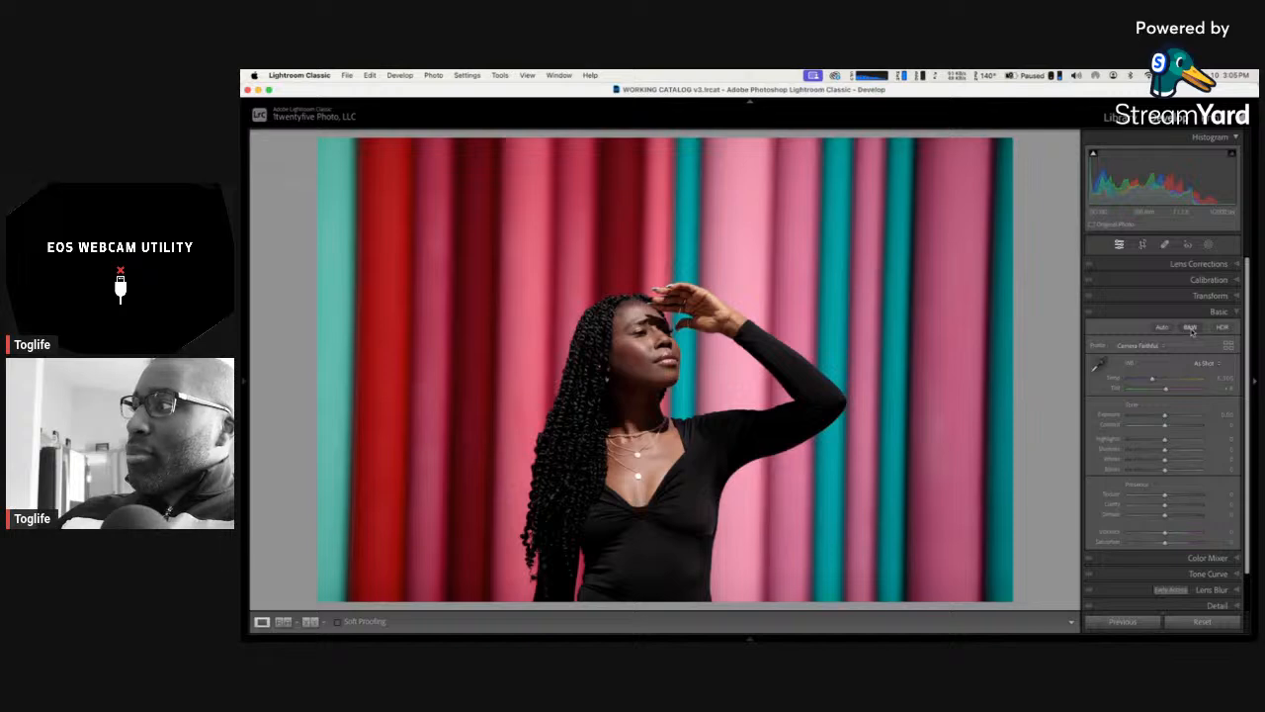
click(1192, 330)
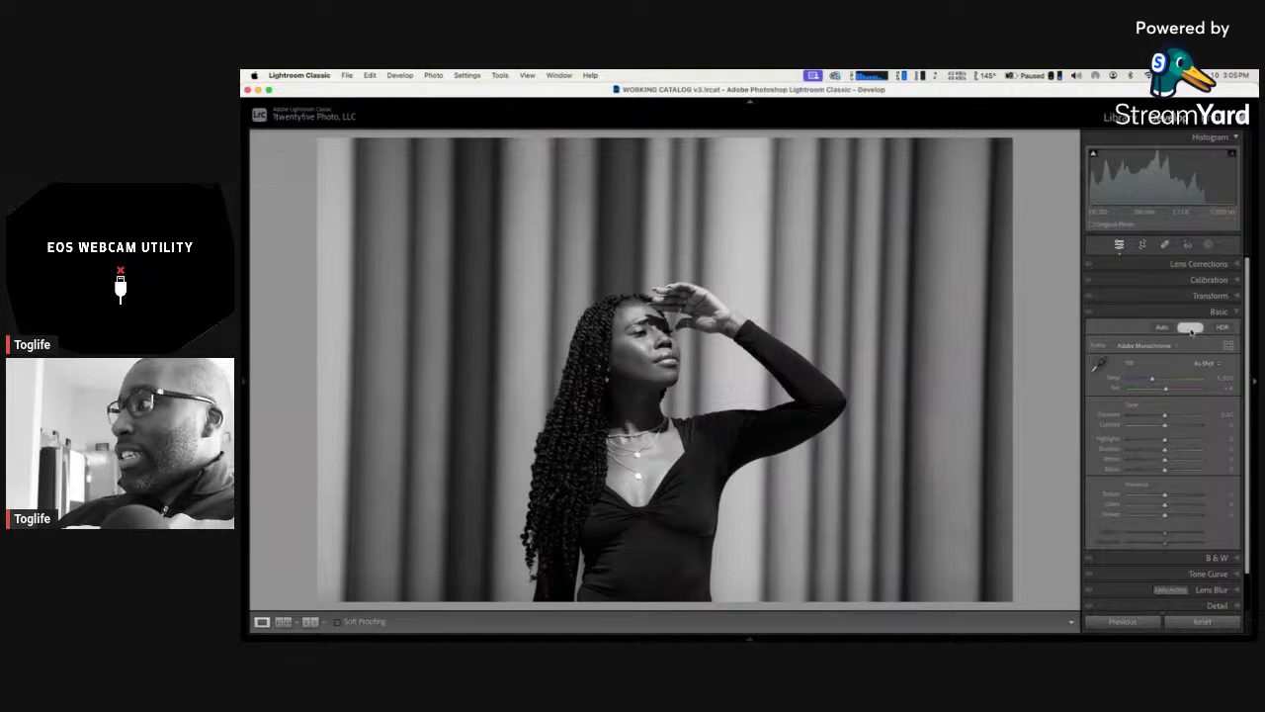
click(1193, 328)
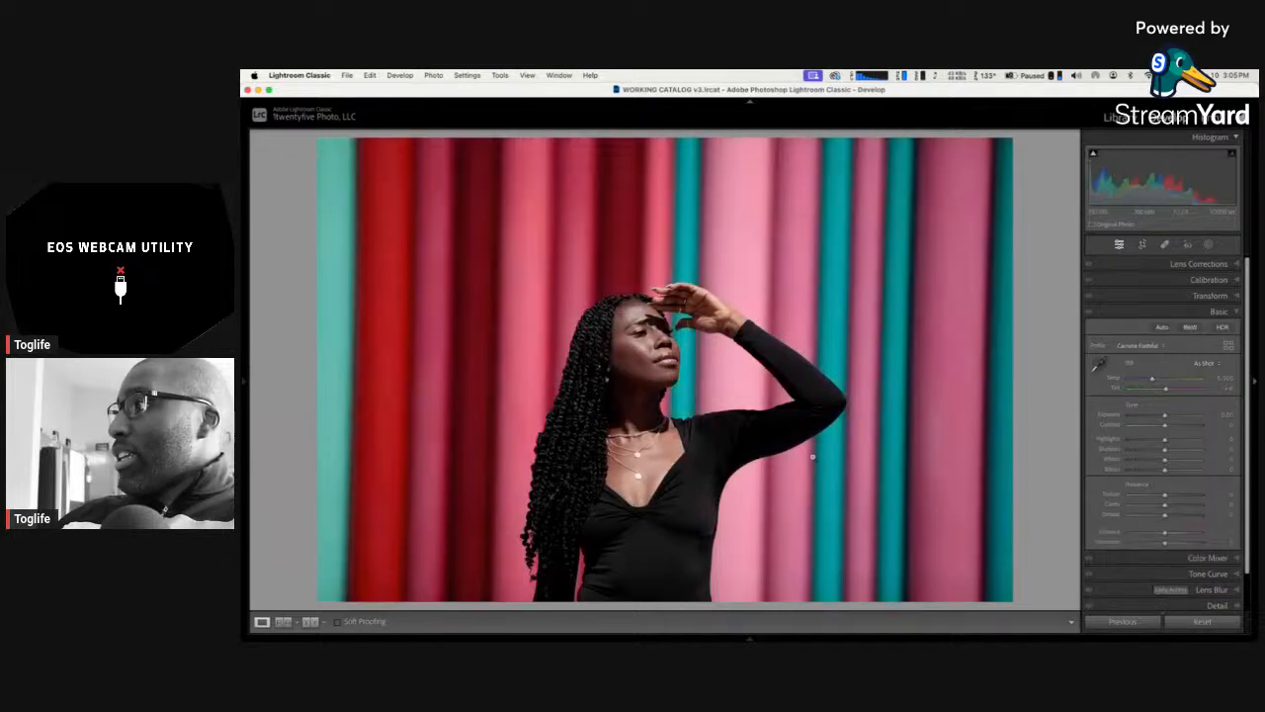
Step: Open the second photo in the filmstrip and set its Saturation to -100
mouse_move(379, 638)
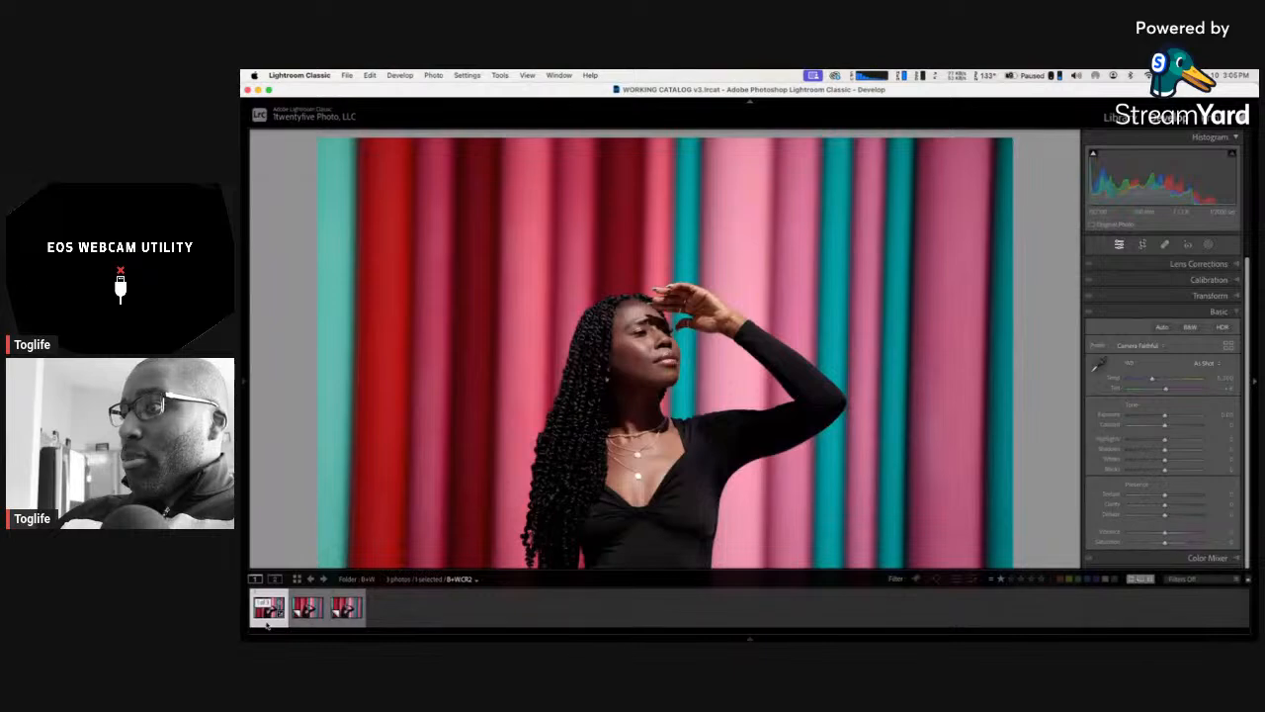
click(306, 622)
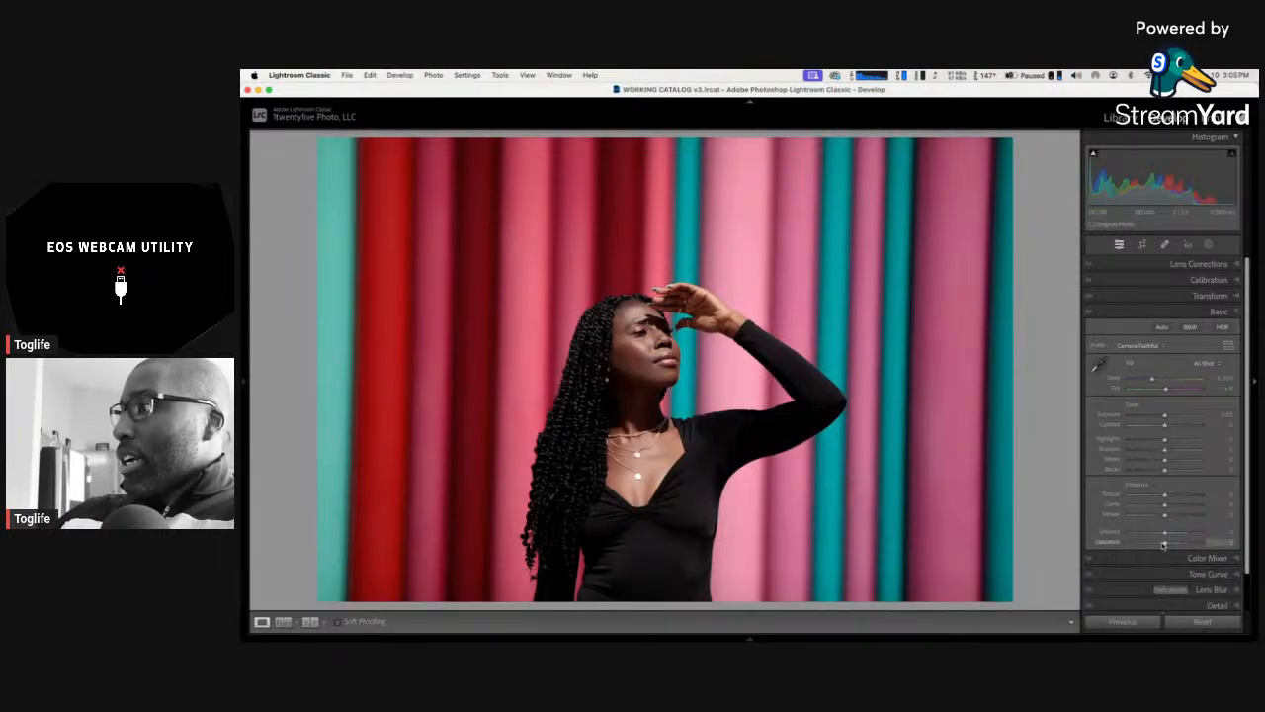
drag(1163, 545, 1097, 545)
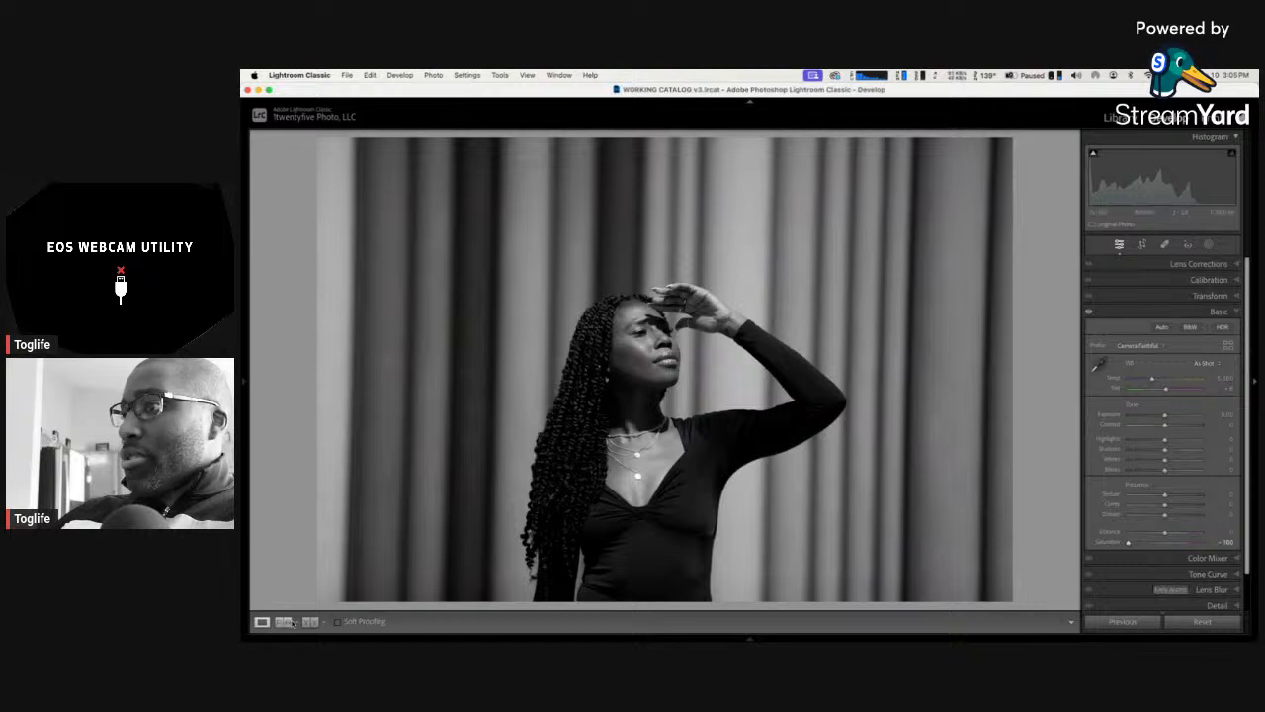
Step: Open the third photo in the filmstrip and convert it with the B&W treatment
click(347, 622)
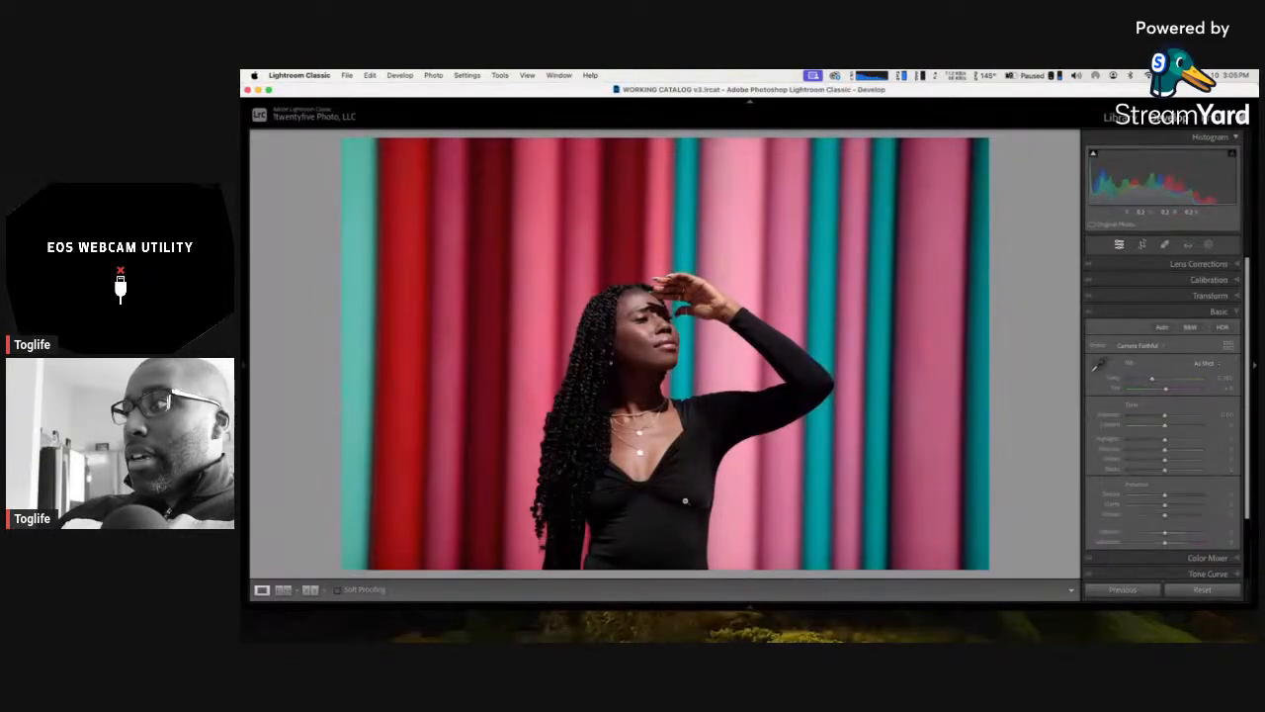
click(1190, 327)
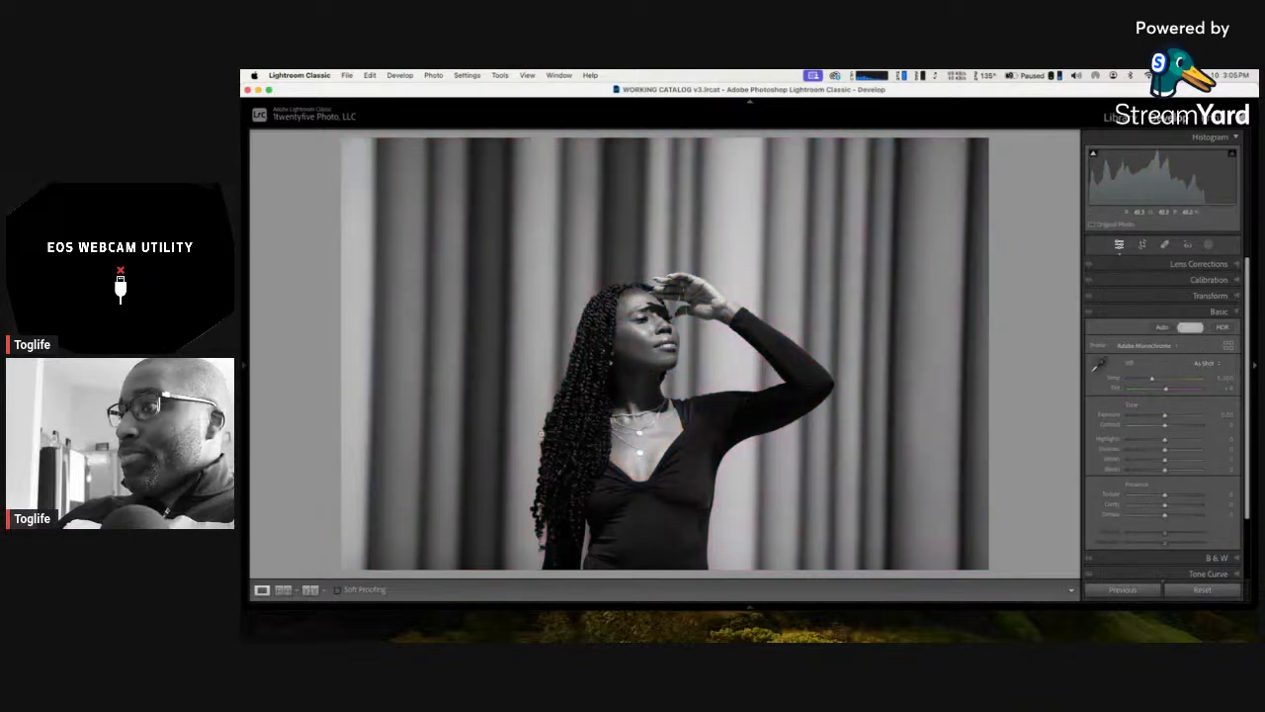
Step: Compare the desaturated copy and the B&W copy side by side in Compare view, and return to a single-photo view
mouse_move(522, 608)
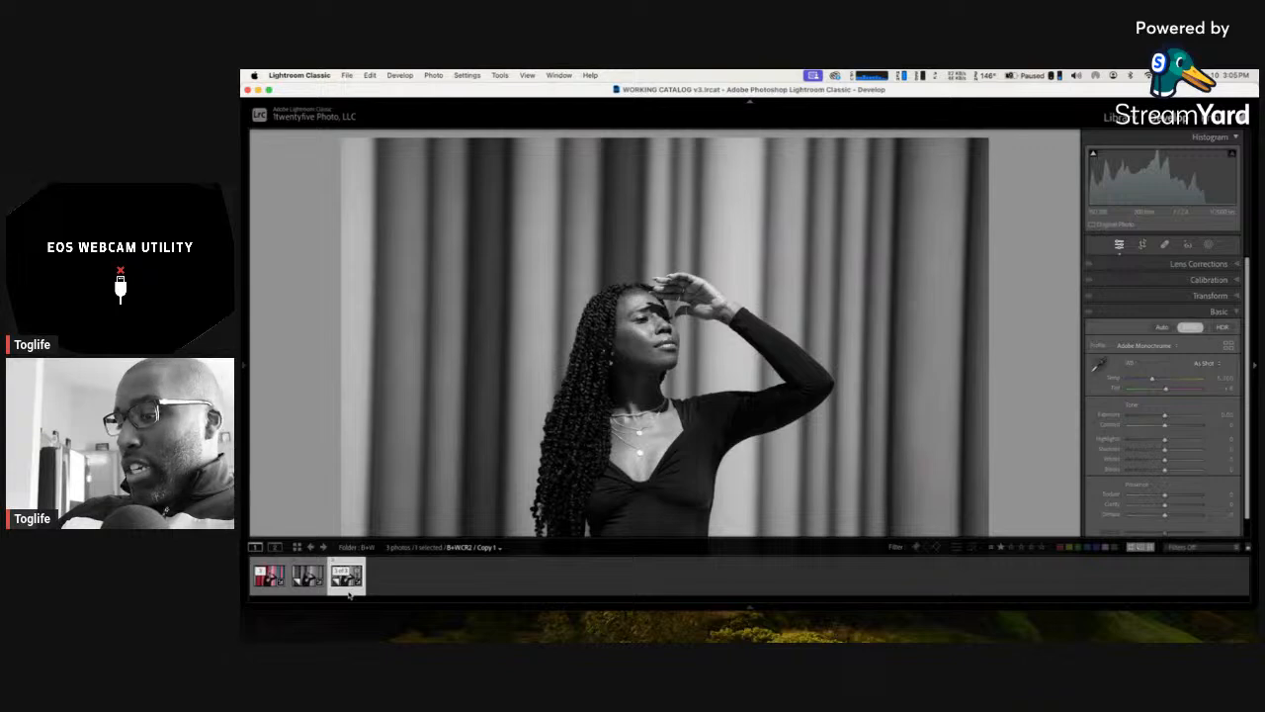
click(317, 591)
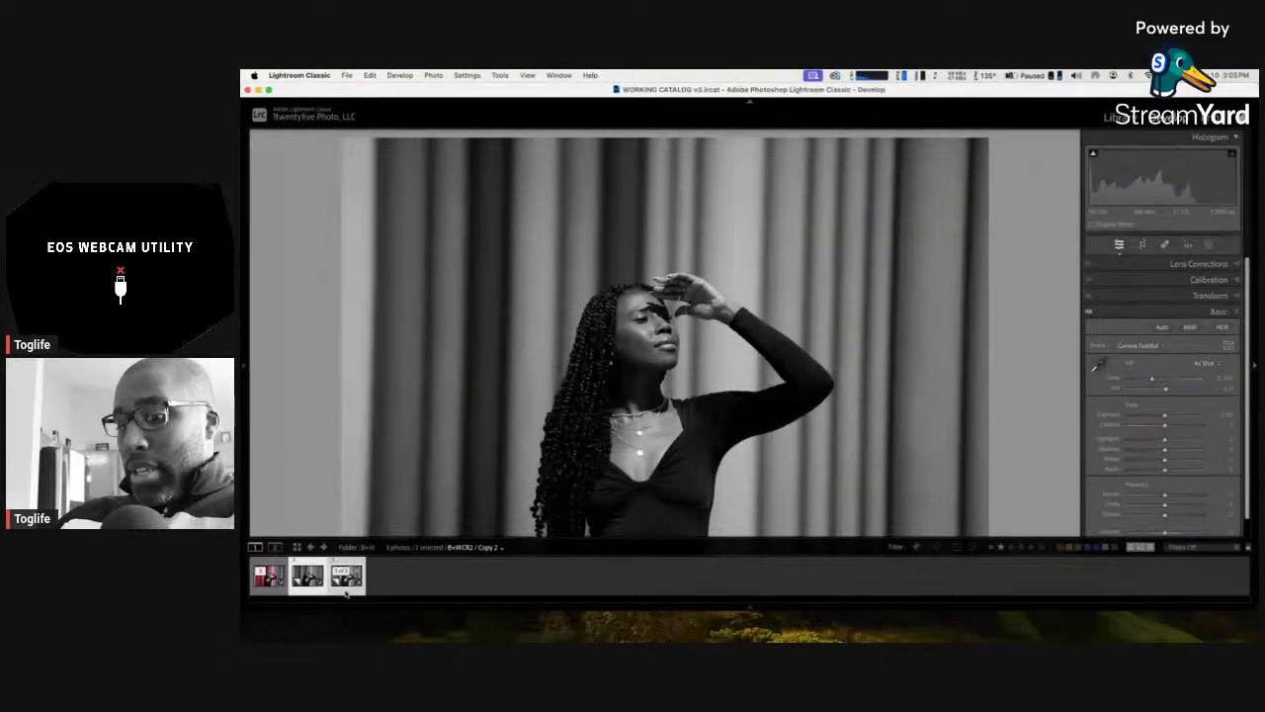
key(c)
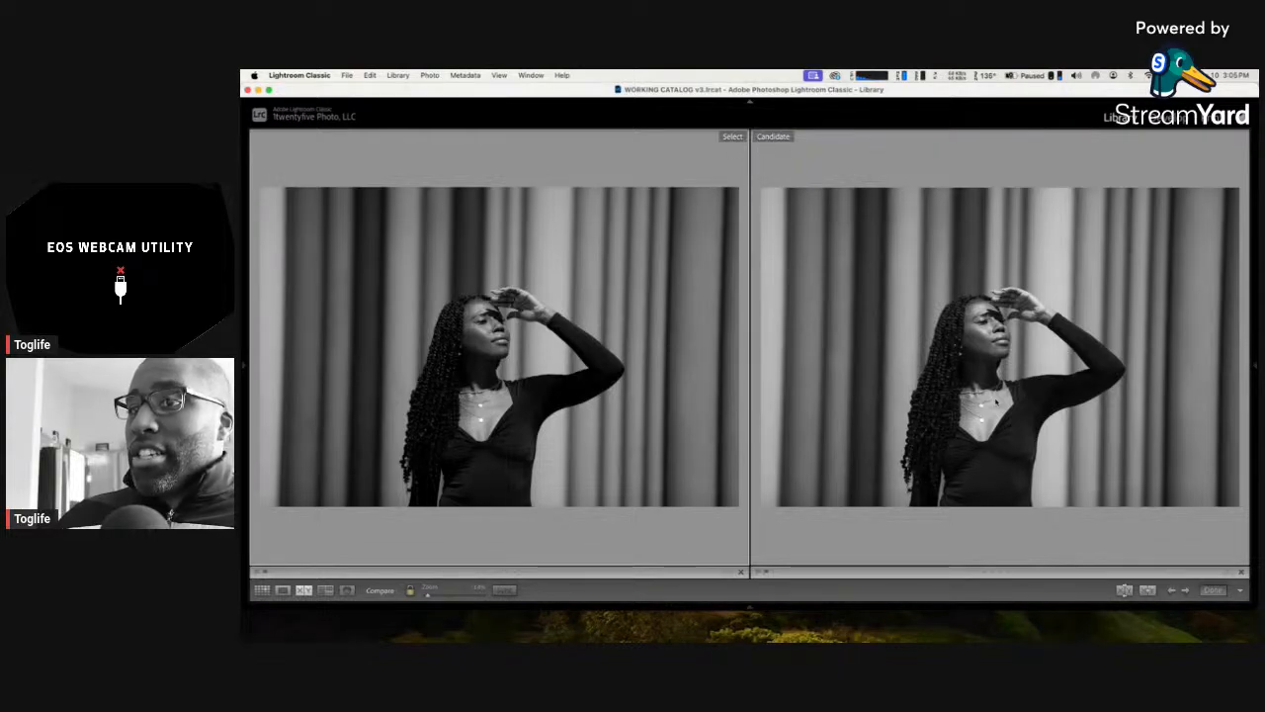
double_click(927, 382)
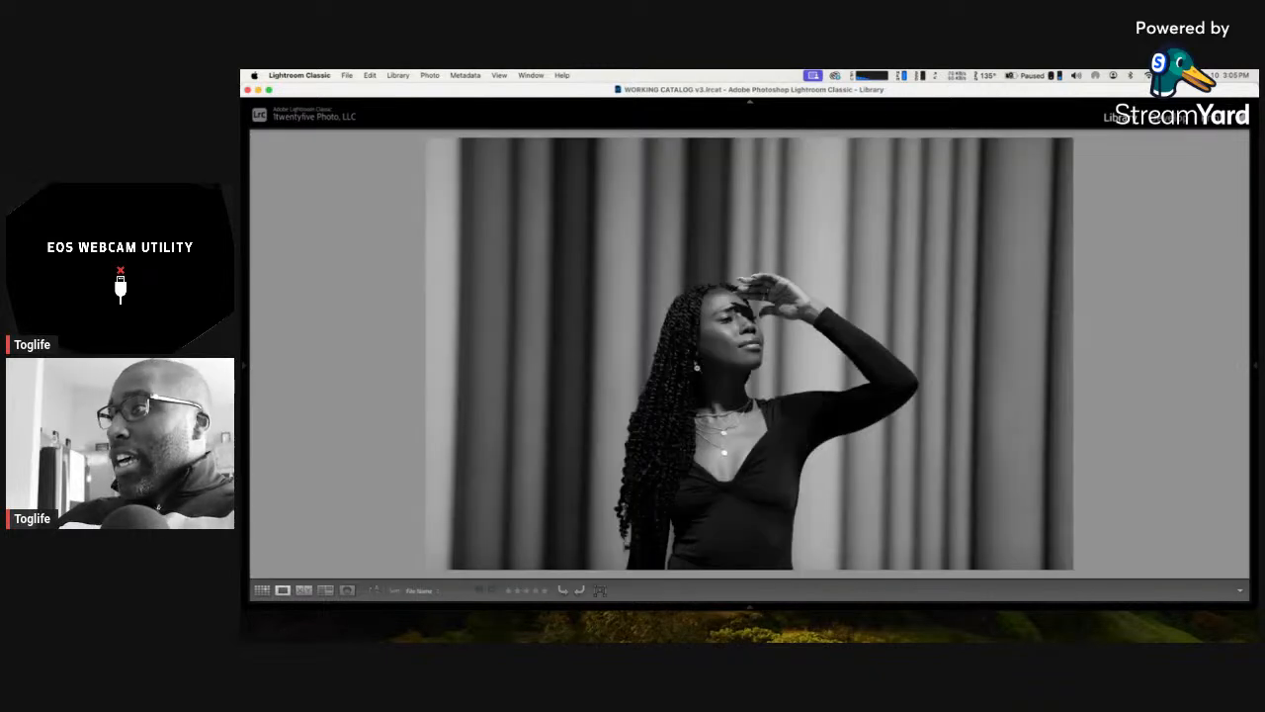
Step: Open the B&W copy in the Develop module and show its Black & White Mix color sliders
mouse_move(724, 602)
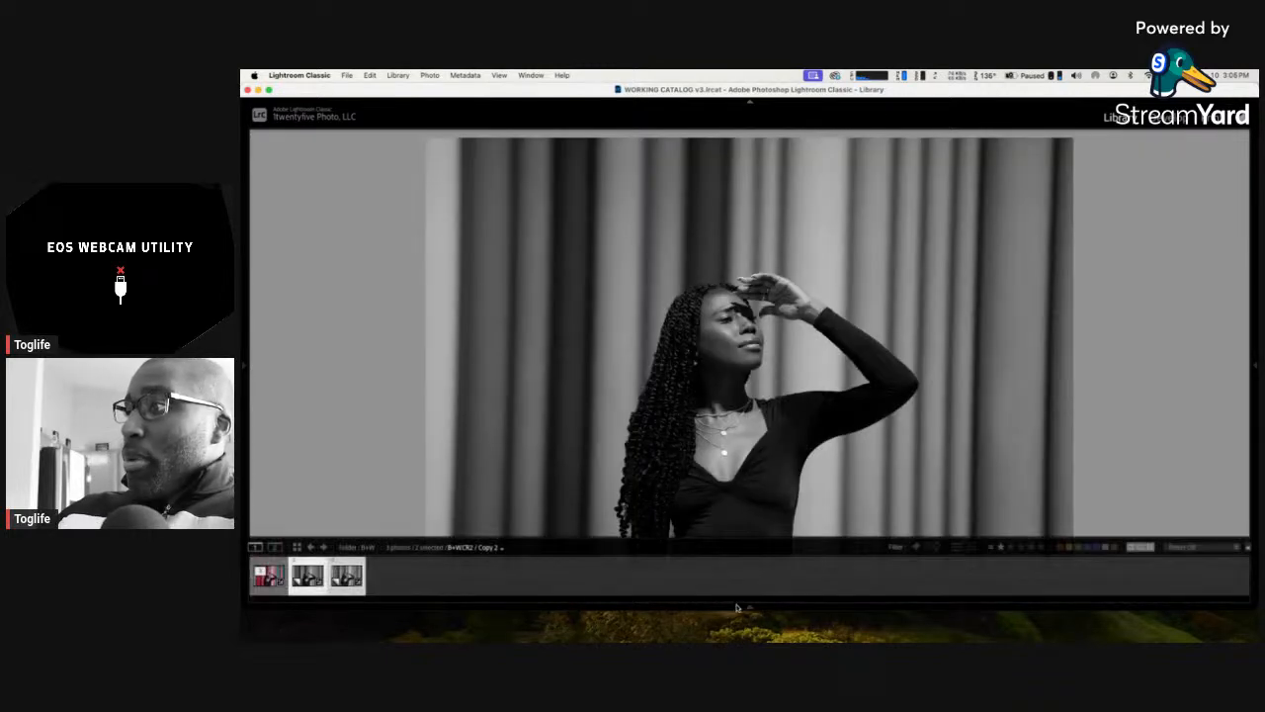
click(346, 584)
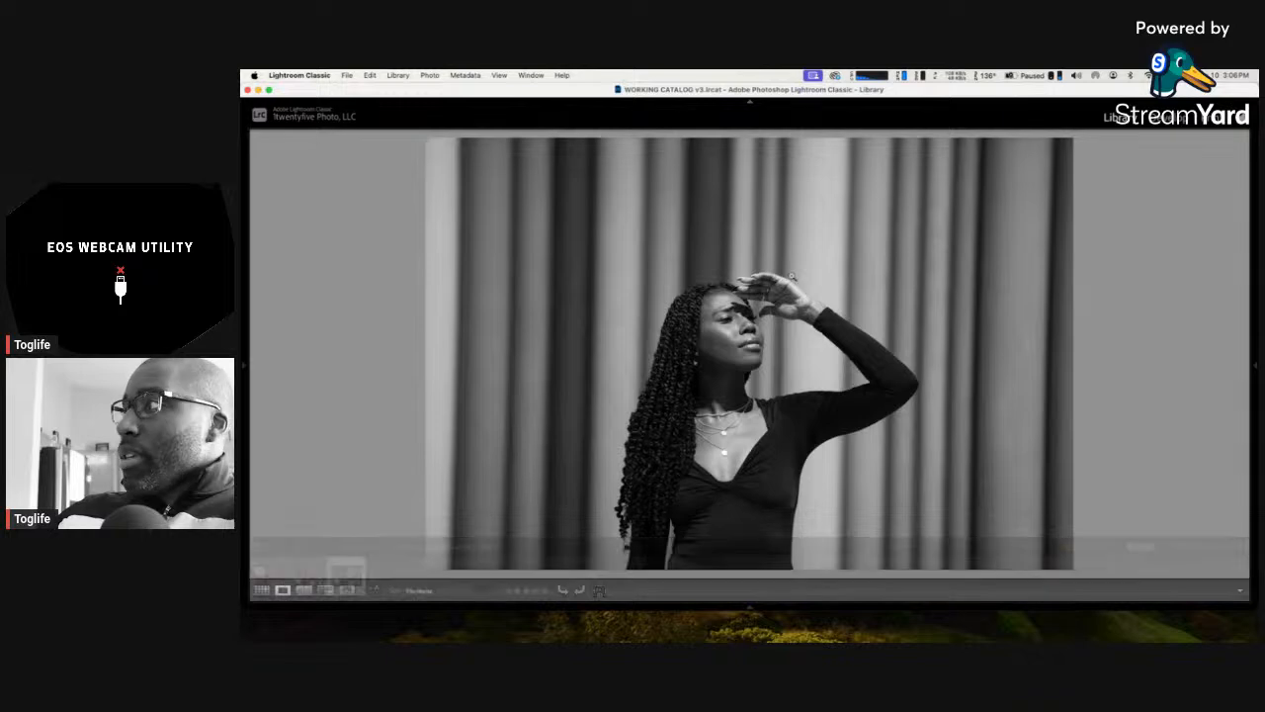
click(1170, 116)
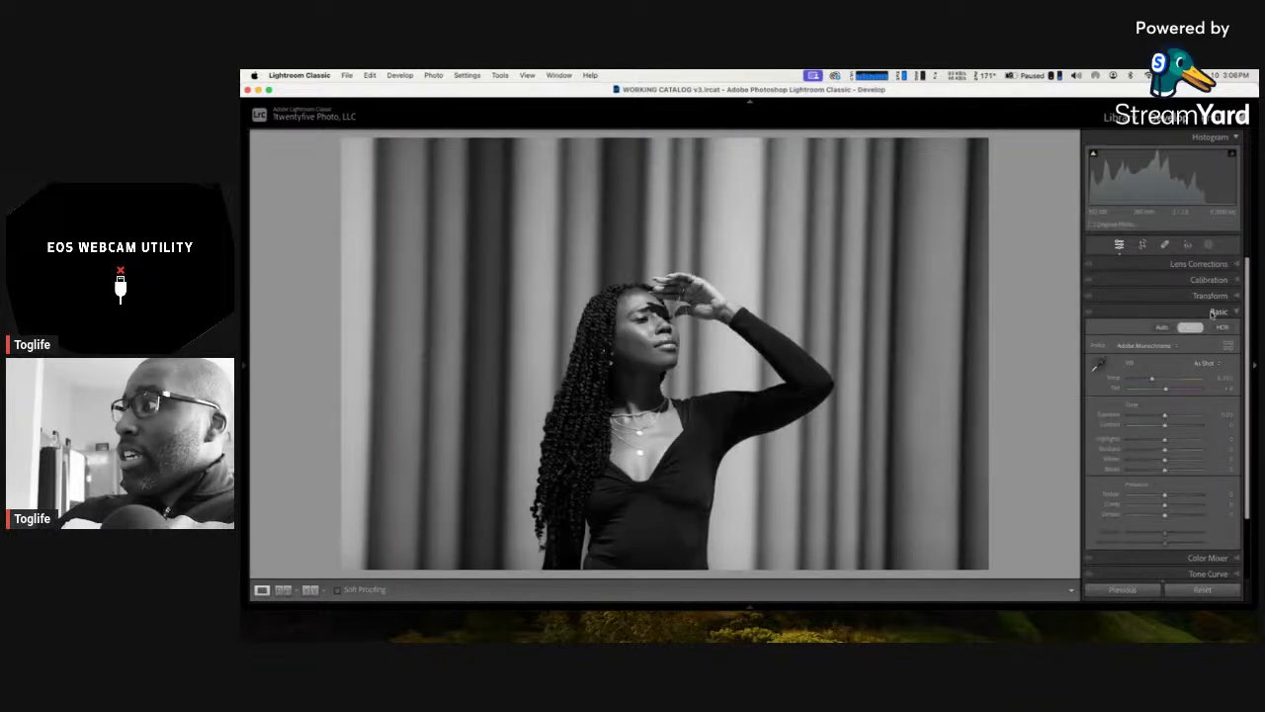
click(1235, 313)
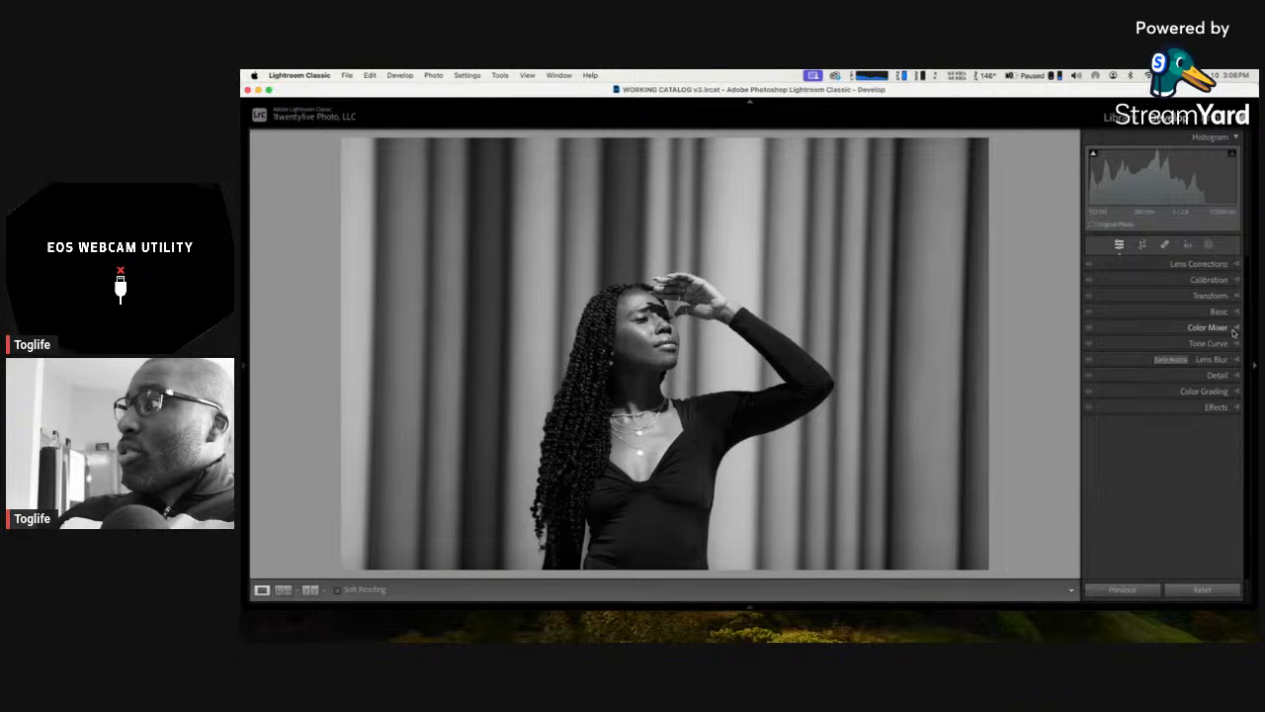
click(1236, 328)
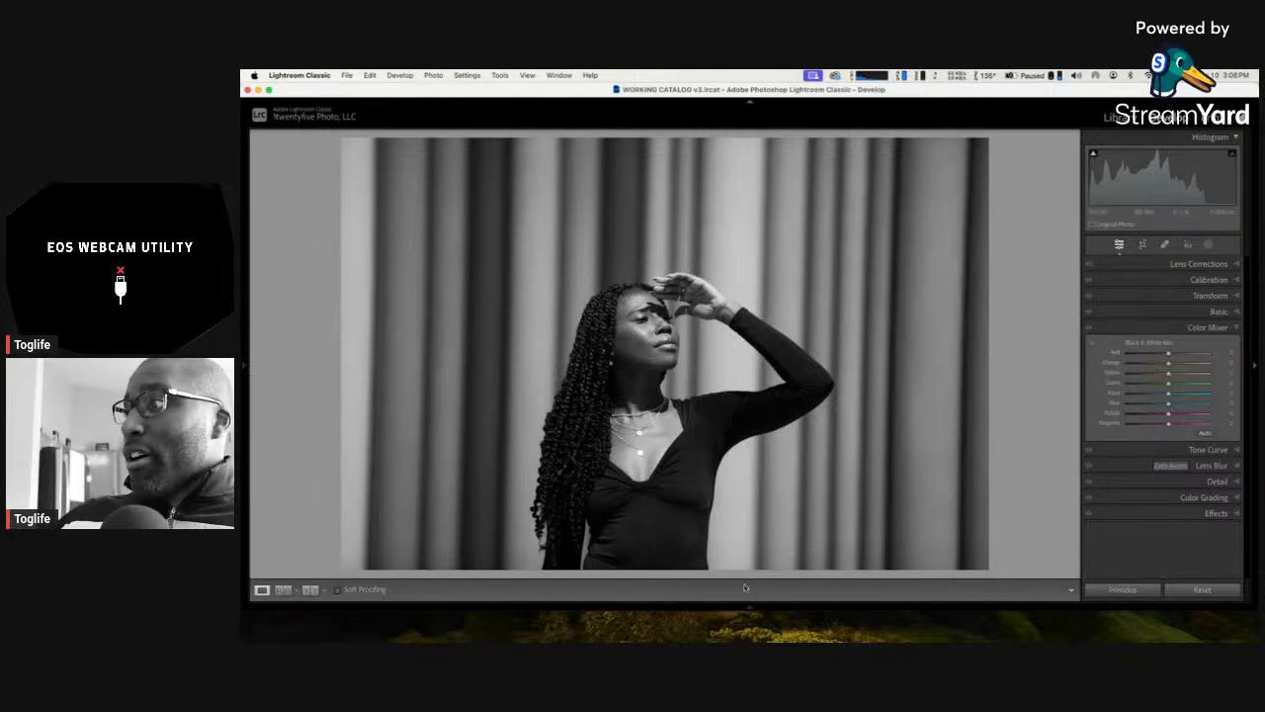
Step: Try lowering the Red luminance of the desaturated copy to -100 in the Color Mixer, and return it to neutral
mouse_move(748, 607)
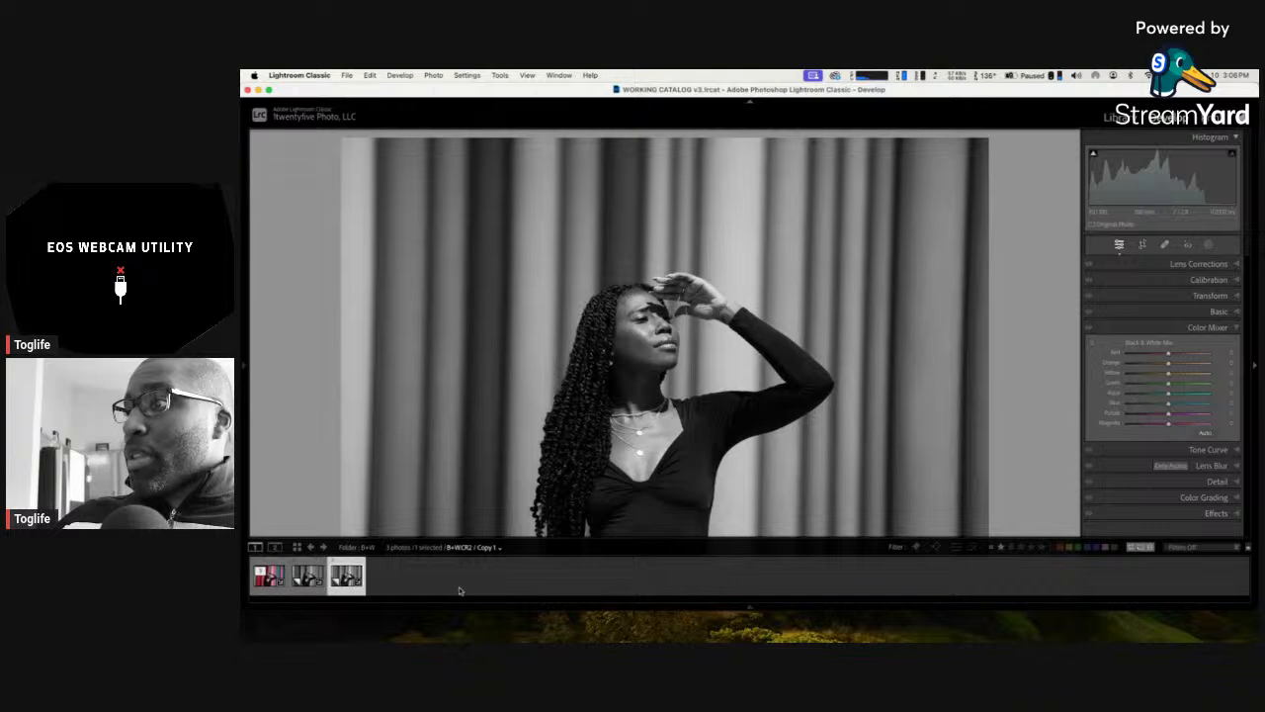
click(307, 590)
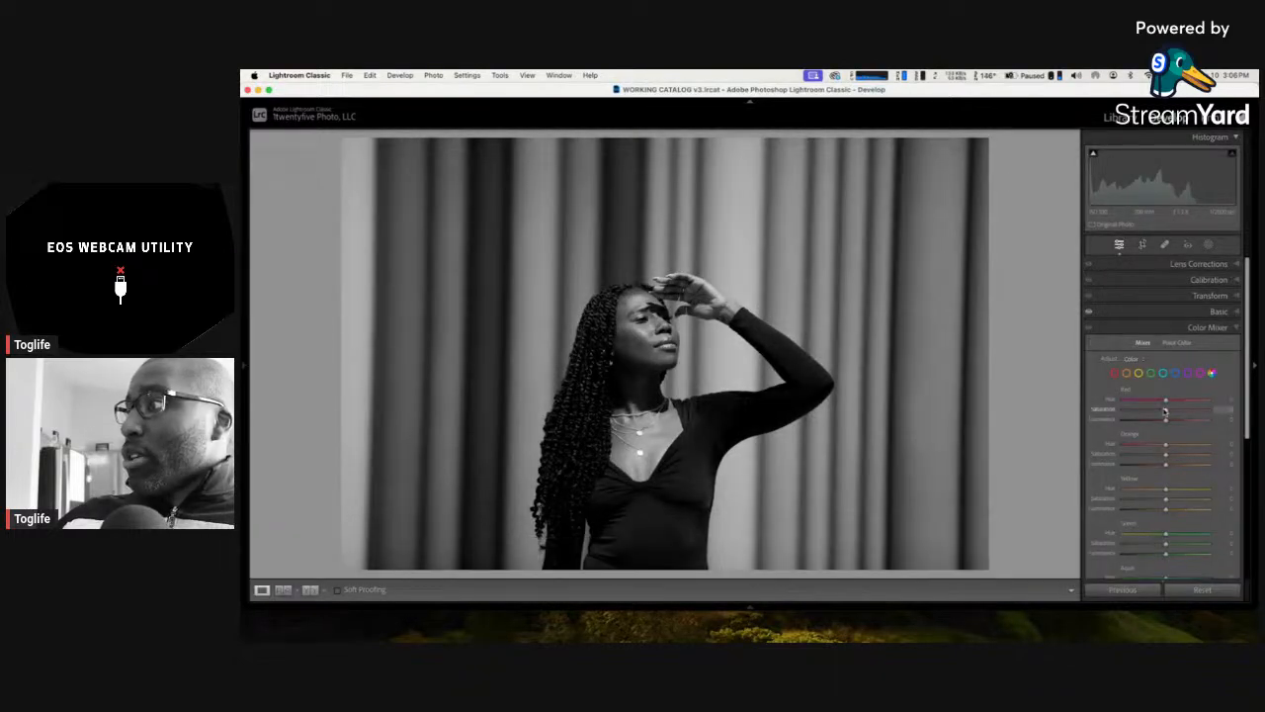
drag(1165, 411, 1097, 423)
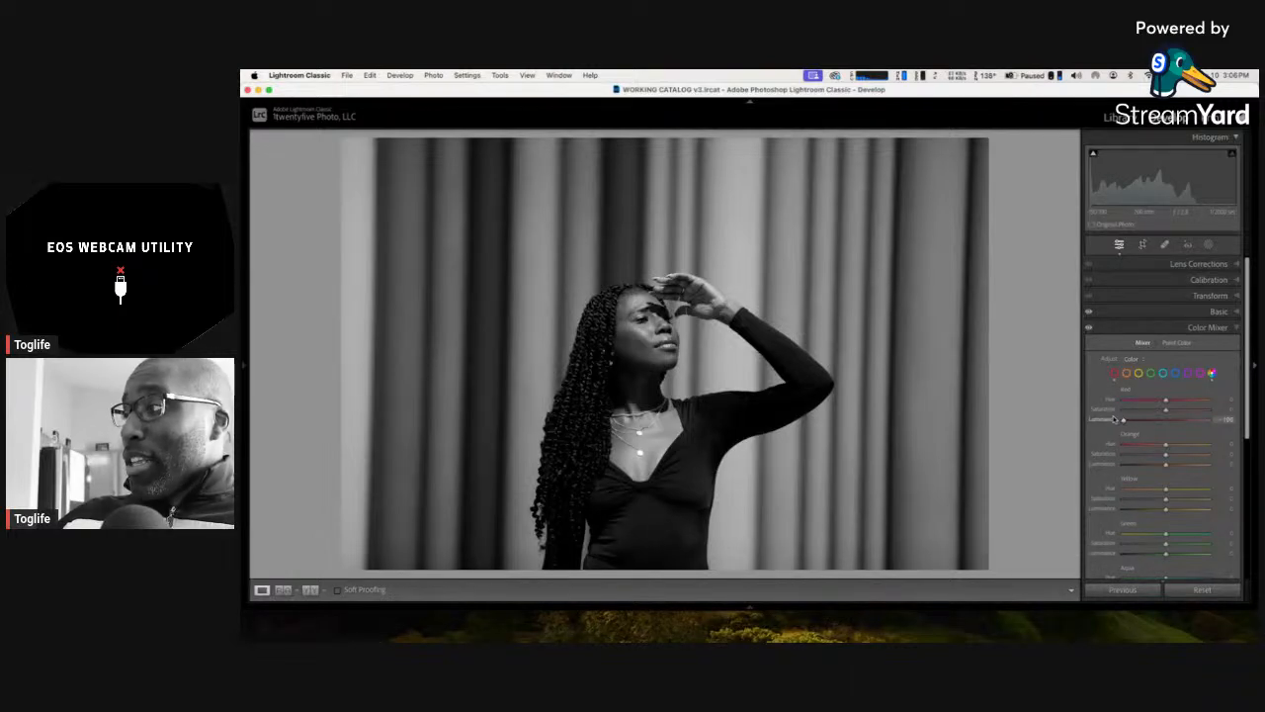
drag(1115, 419, 1164, 422)
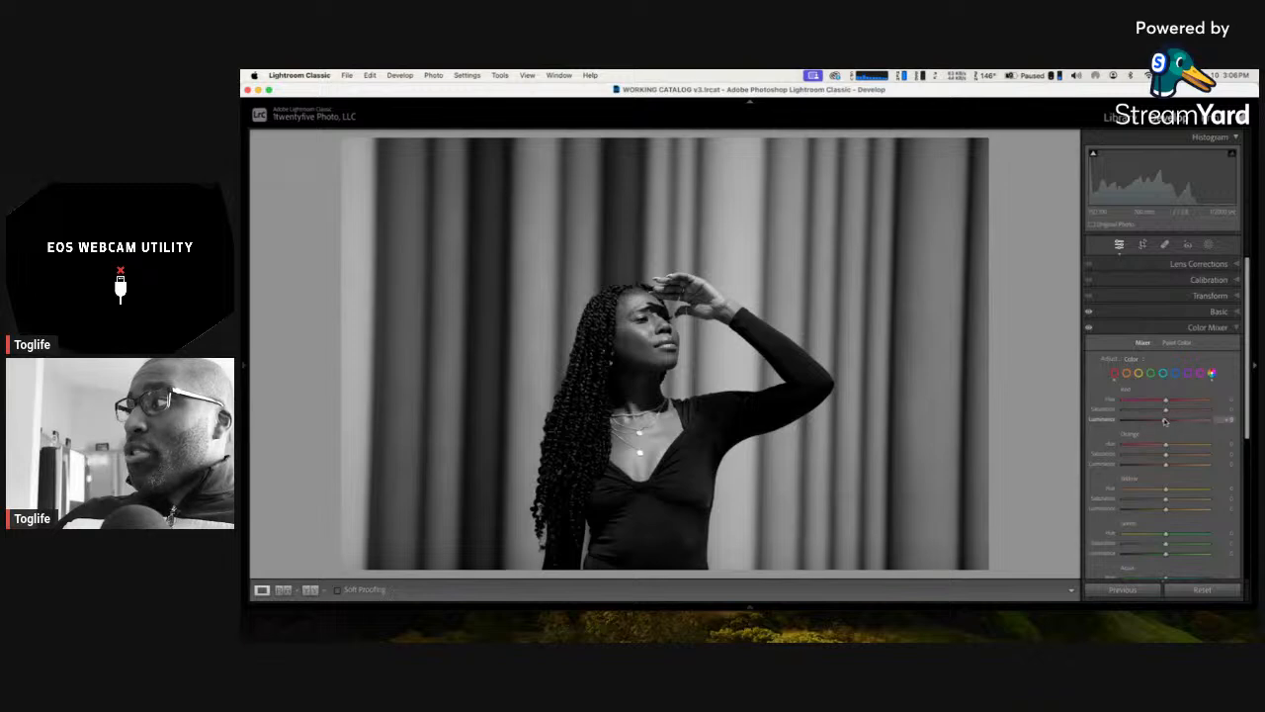
Step: Try shifting the Red luminance on the original color photo, and reset it
mouse_move(720, 607)
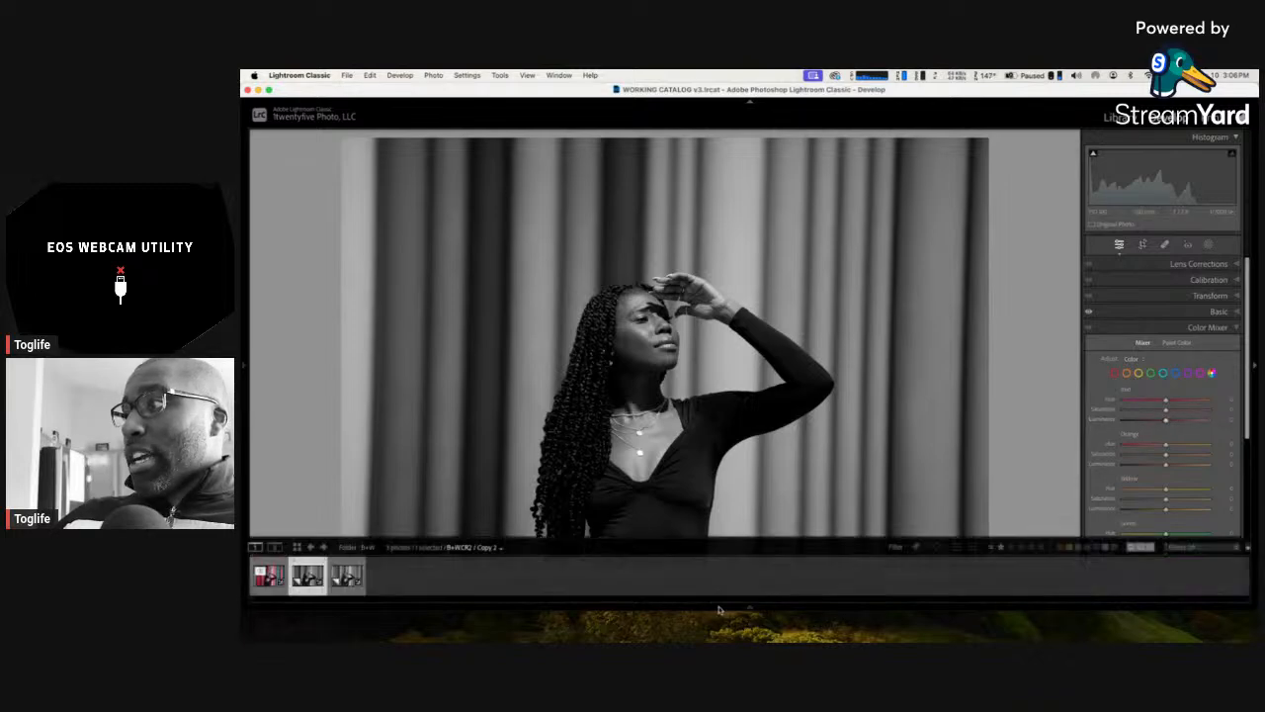
click(268, 575)
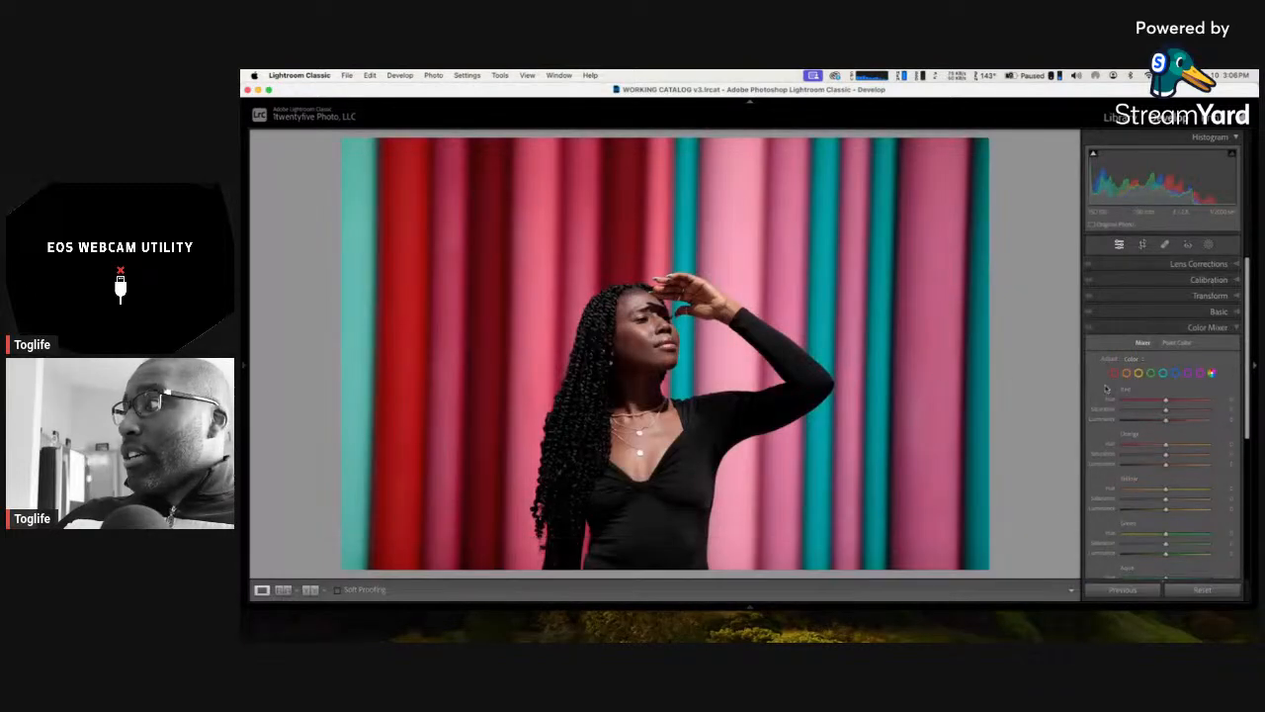
mouse_move(1166, 420)
mouse_down()
mouse_move(1127, 420)
mouse_move(1221, 421)
mouse_move(979, 423)
mouse_move(1216, 422)
mouse_move(1057, 421)
mouse_move(1186, 421)
mouse_move(1174, 422)
mouse_up()
double_click(1176, 422)
Step: Return to the desaturated copy, test its Red luminance once more, and collapse the Color Mixer
mouse_move(438, 609)
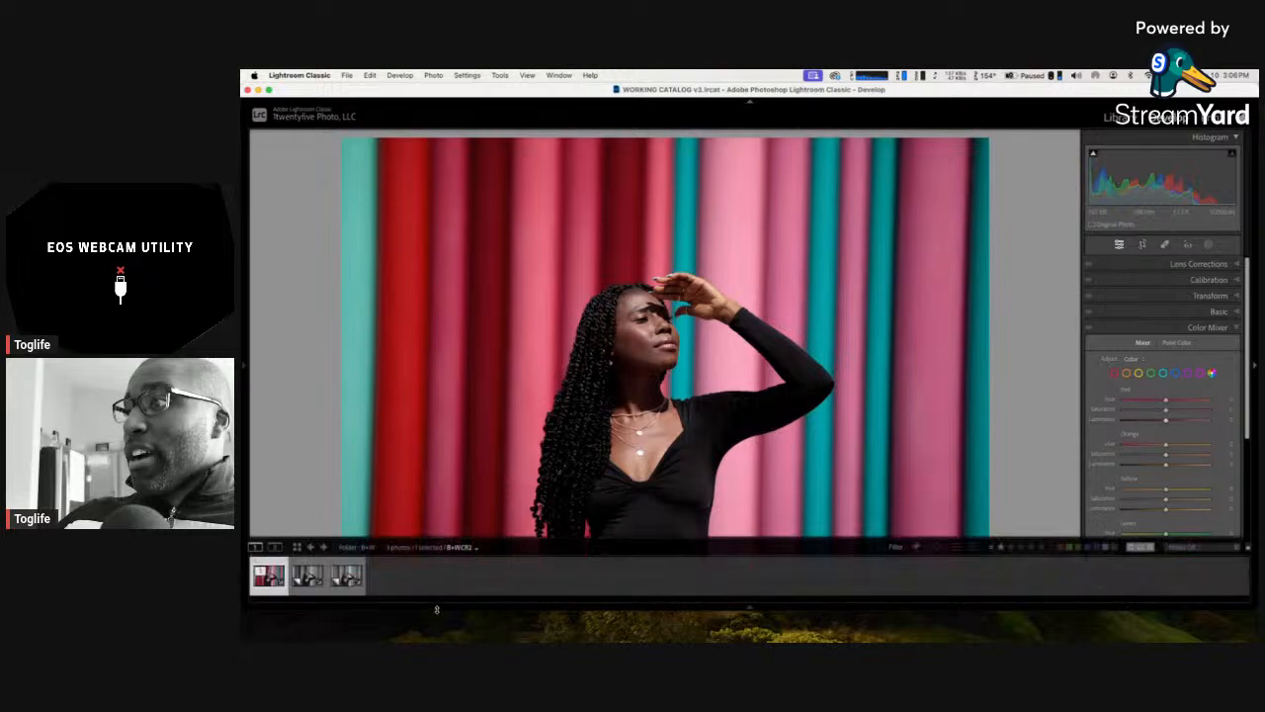
click(310, 578)
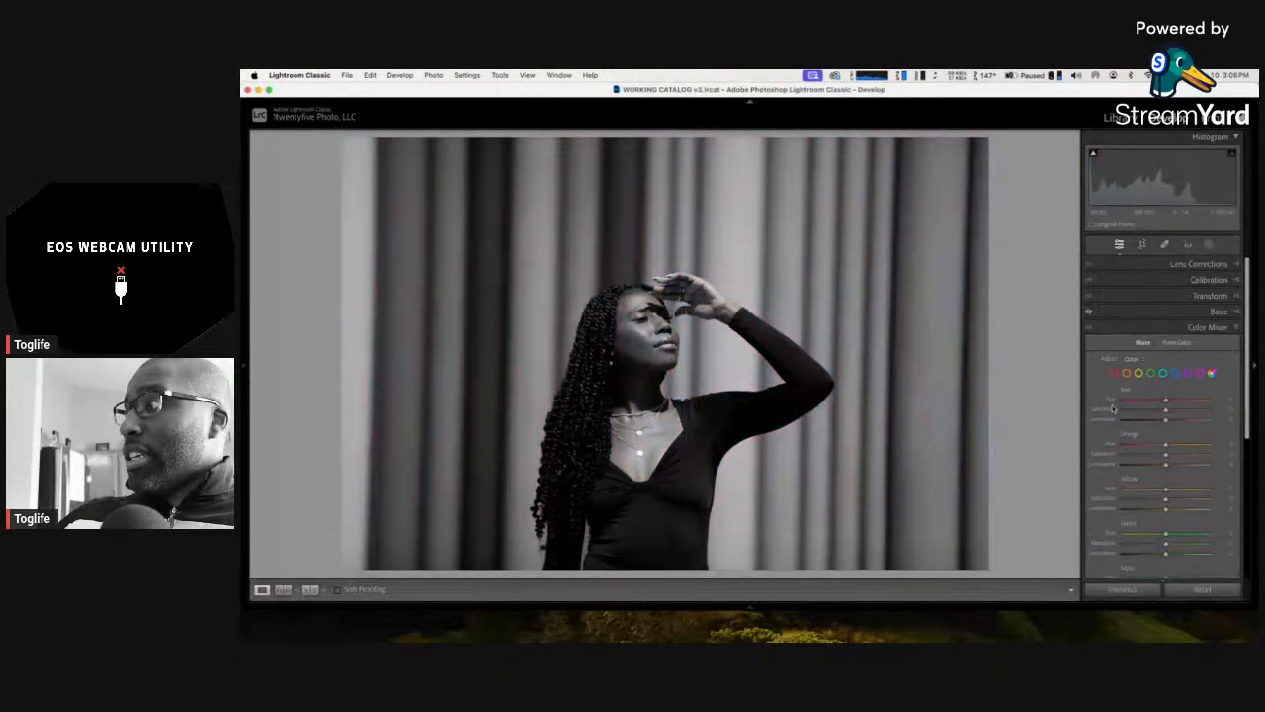
mouse_move(1164, 420)
mouse_down()
mouse_move(948, 415)
mouse_move(1258, 410)
mouse_move(1124, 415)
mouse_move(1187, 422)
mouse_move(1167, 423)
mouse_up()
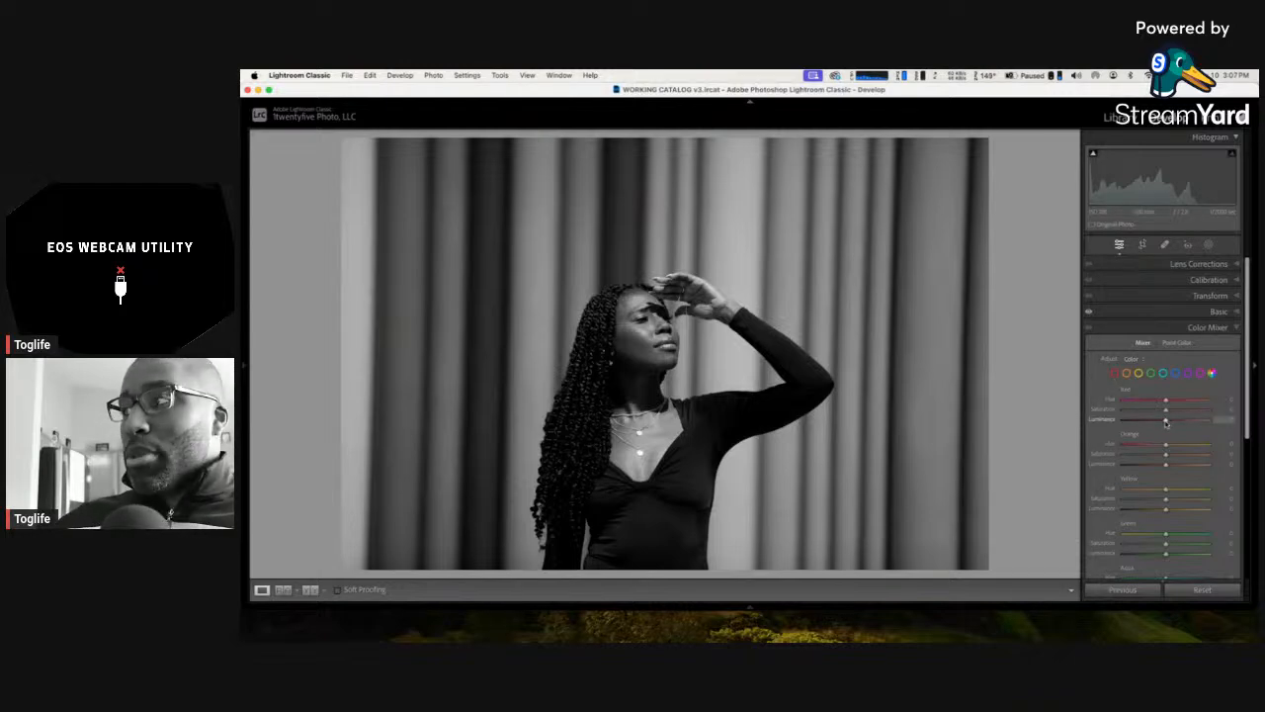
click(1225, 328)
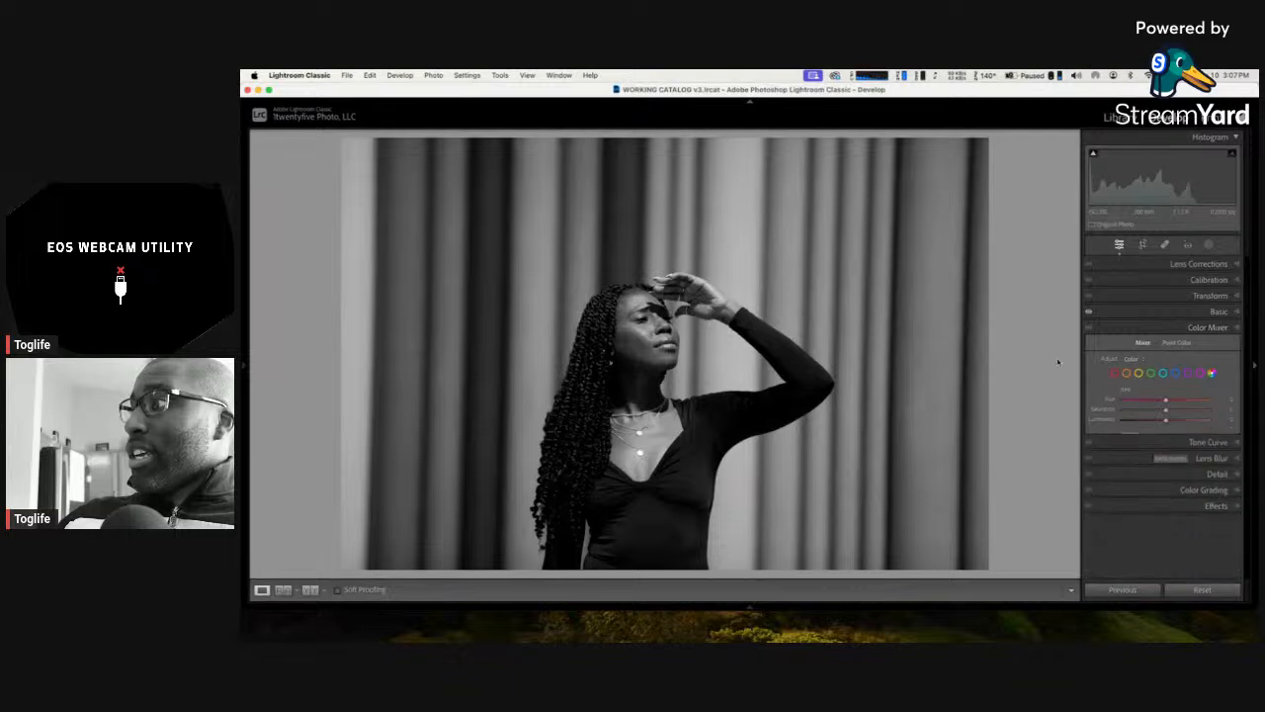
Step: Switch to the B&W copy, try shifting Red in its Black & White Mix, reset it, and collapse the Color Mixer
mouse_move(561, 611)
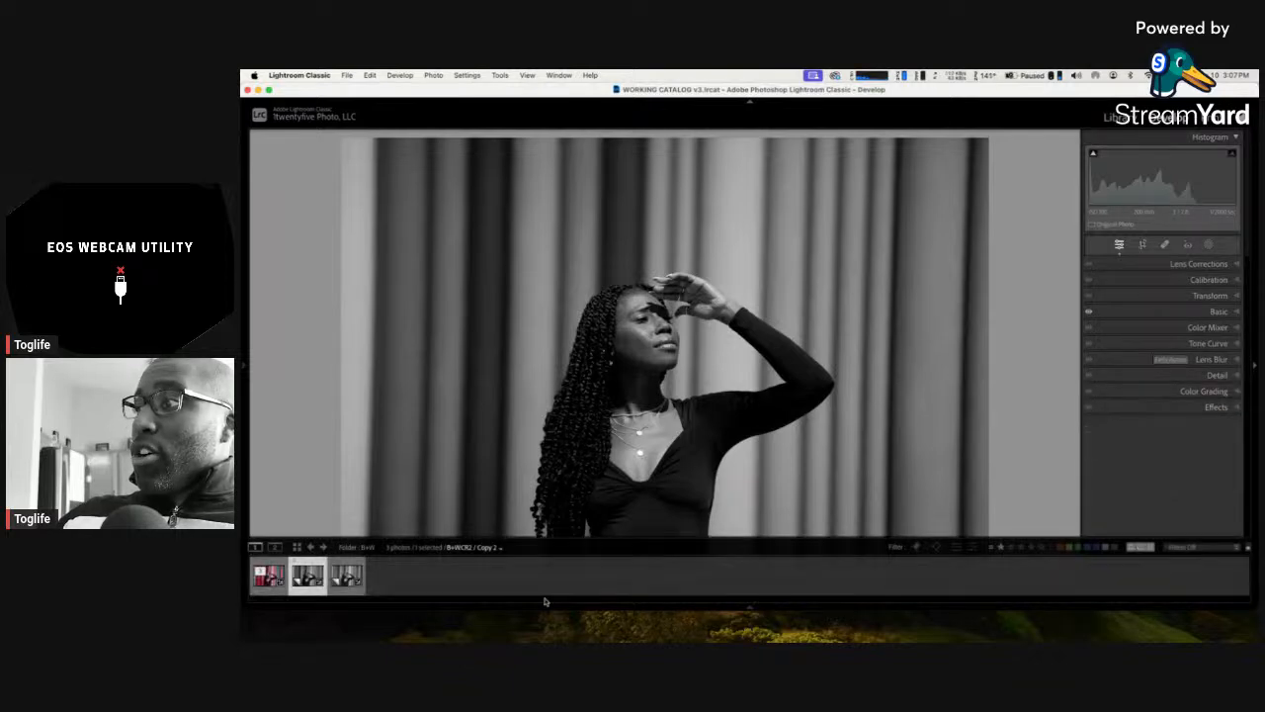
click(354, 583)
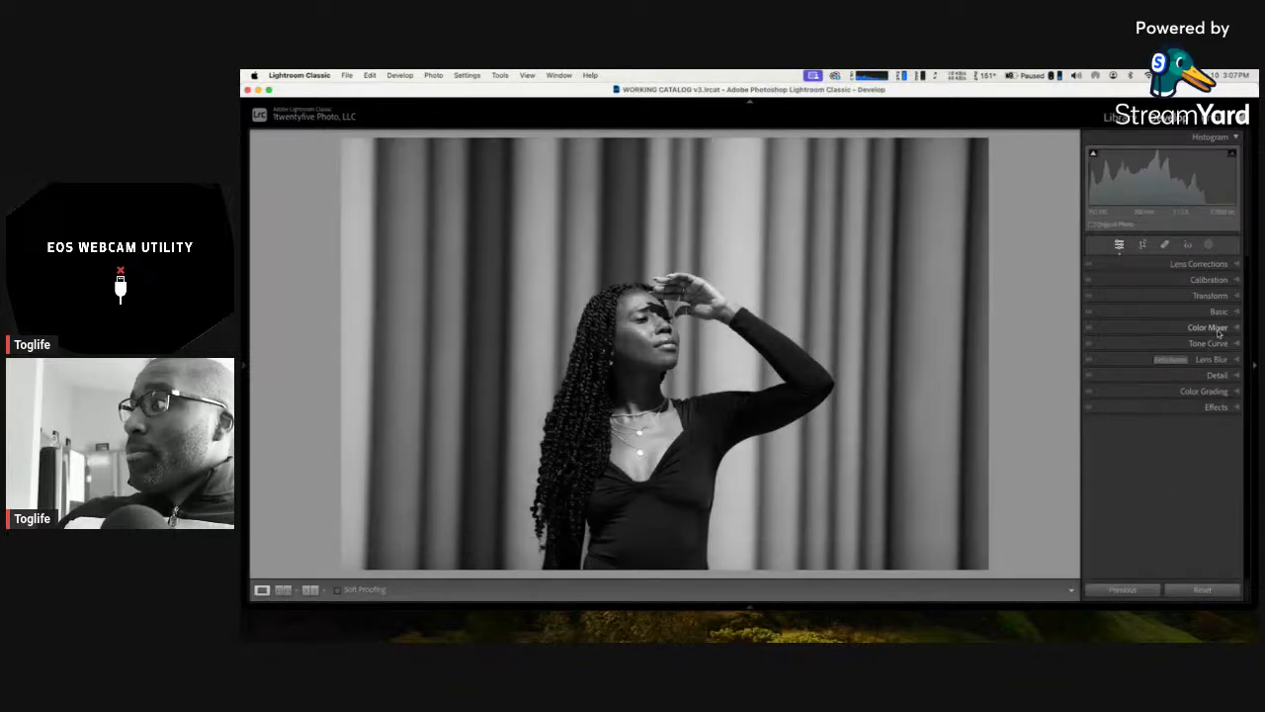
click(1219, 331)
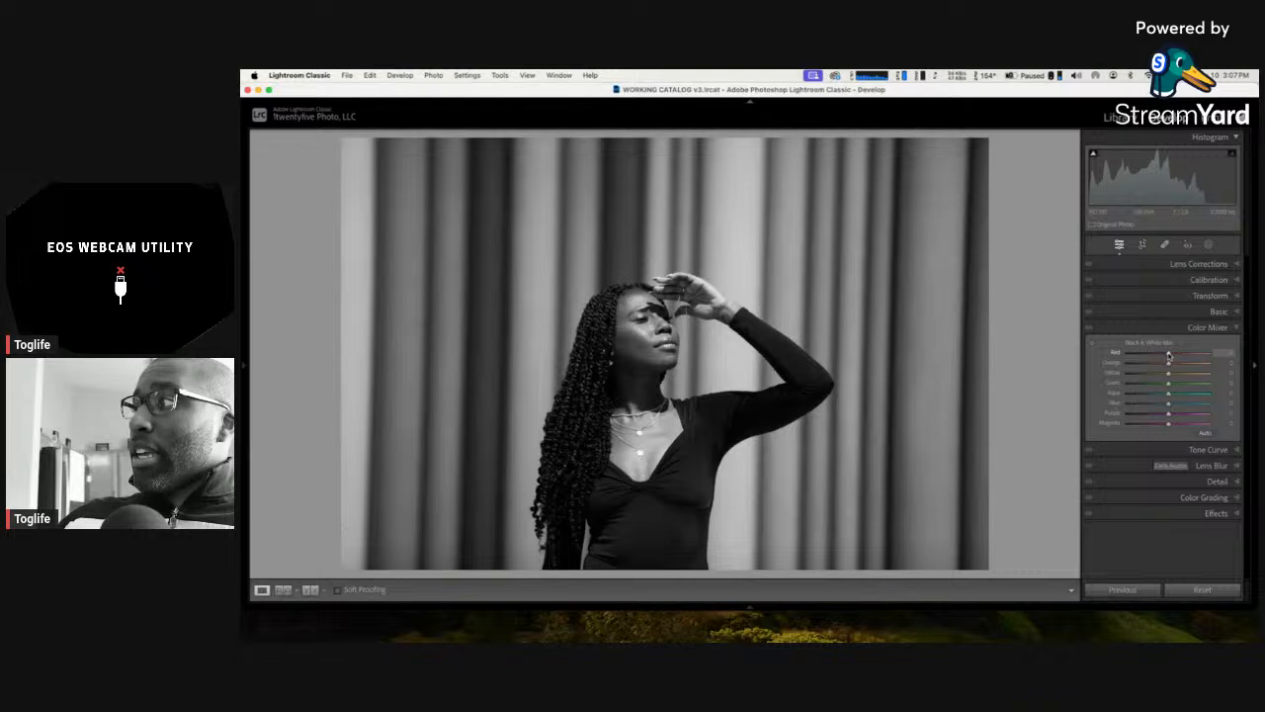
mouse_move(1168, 356)
mouse_down()
mouse_move(1137, 353)
mouse_move(1220, 352)
mouse_move(1124, 351)
mouse_move(1216, 353)
mouse_move(1167, 356)
mouse_up()
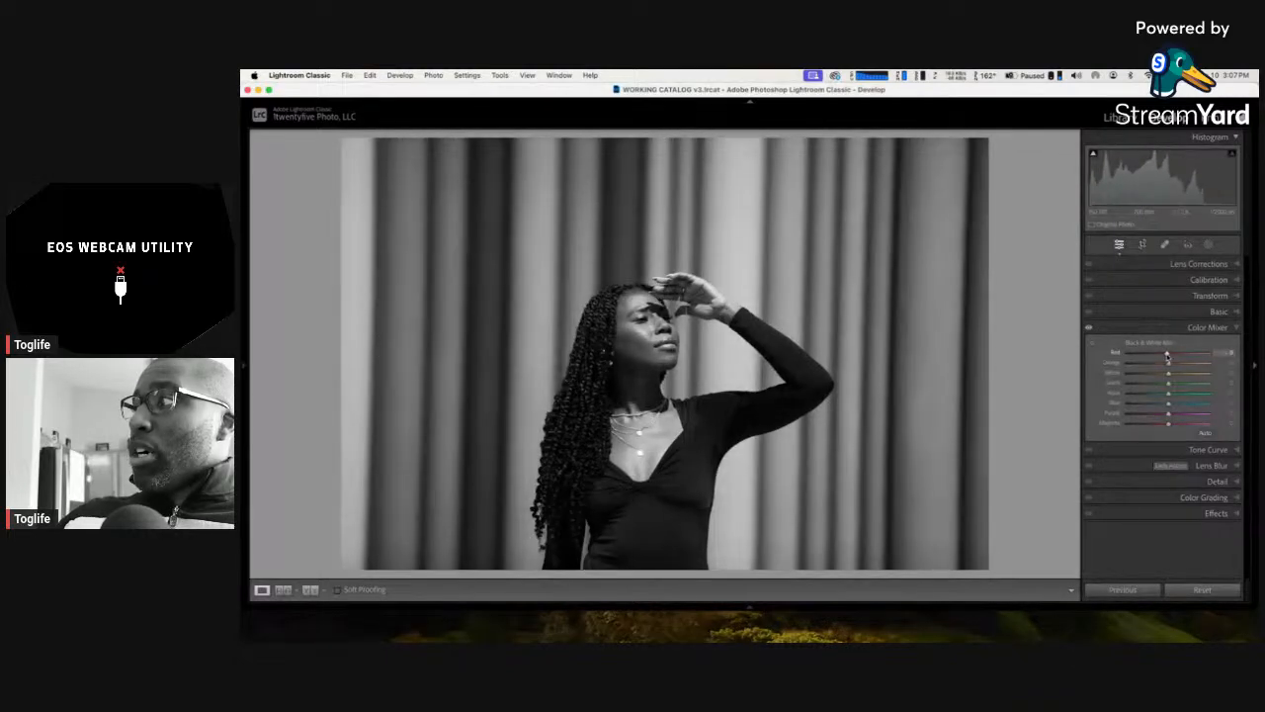
double_click(1167, 355)
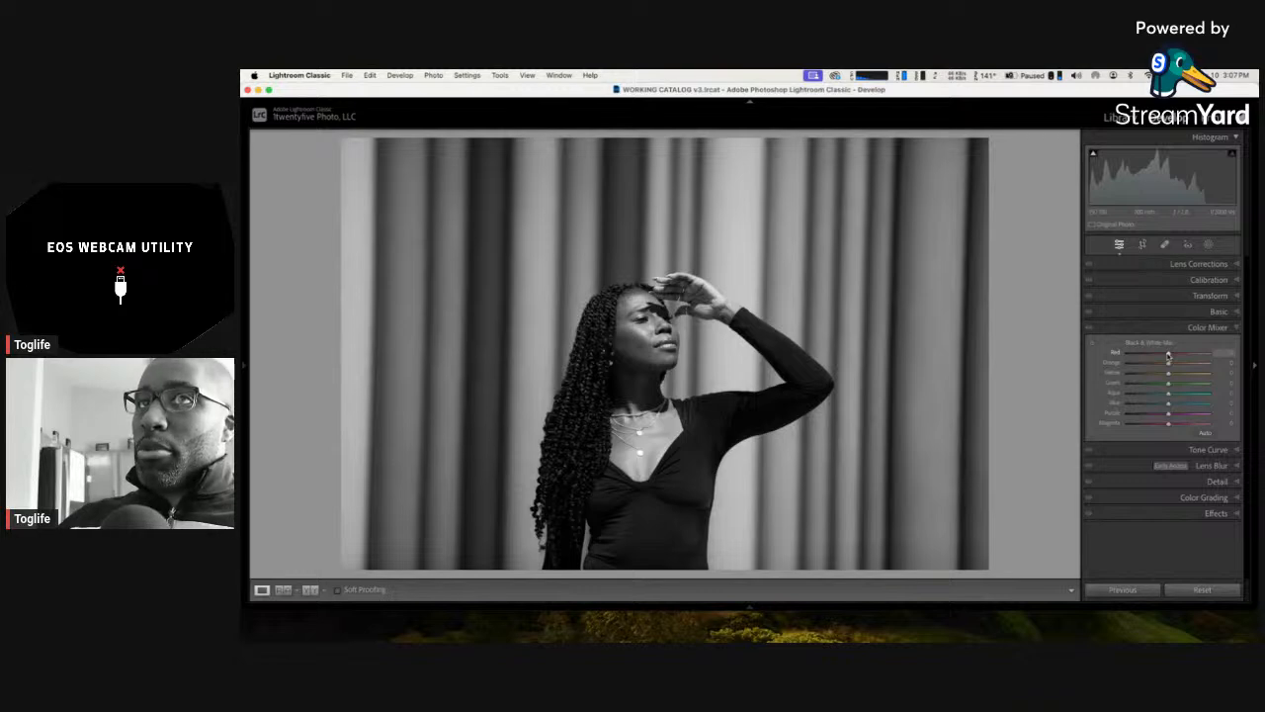
click(1225, 333)
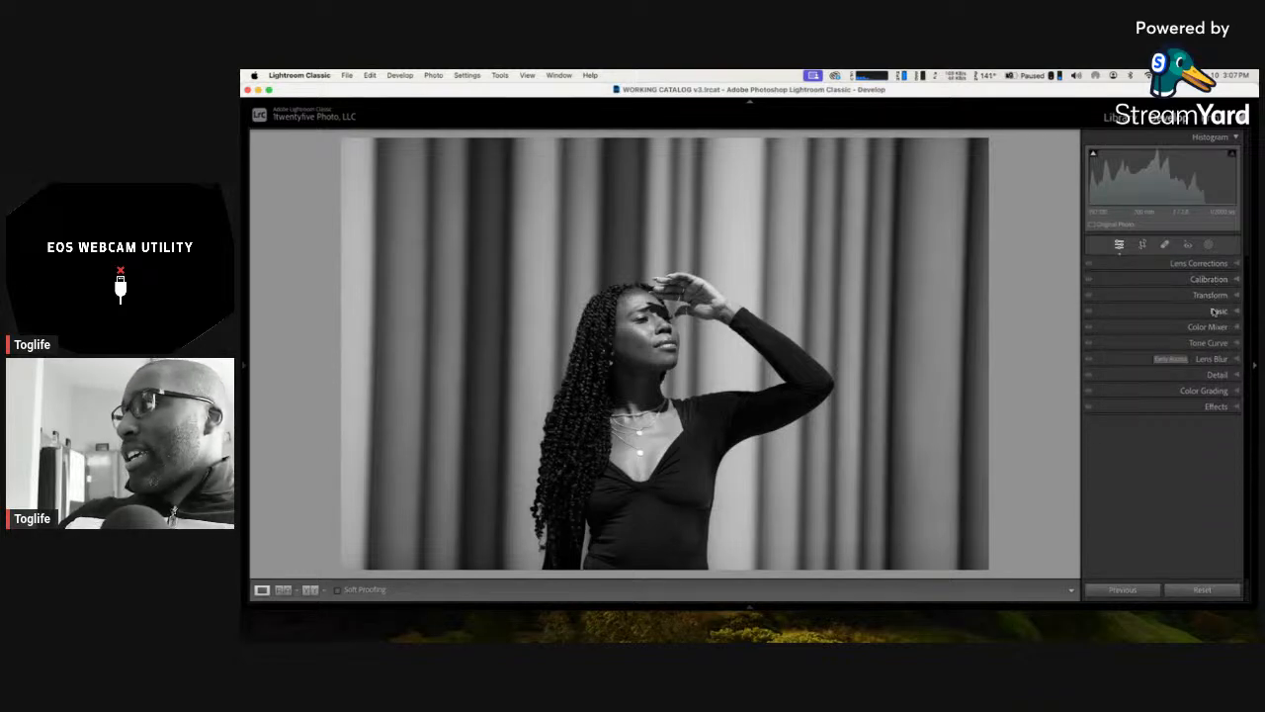
Step: Browse the profiles for the B&W copy and apply Camera Monochrome
click(1226, 313)
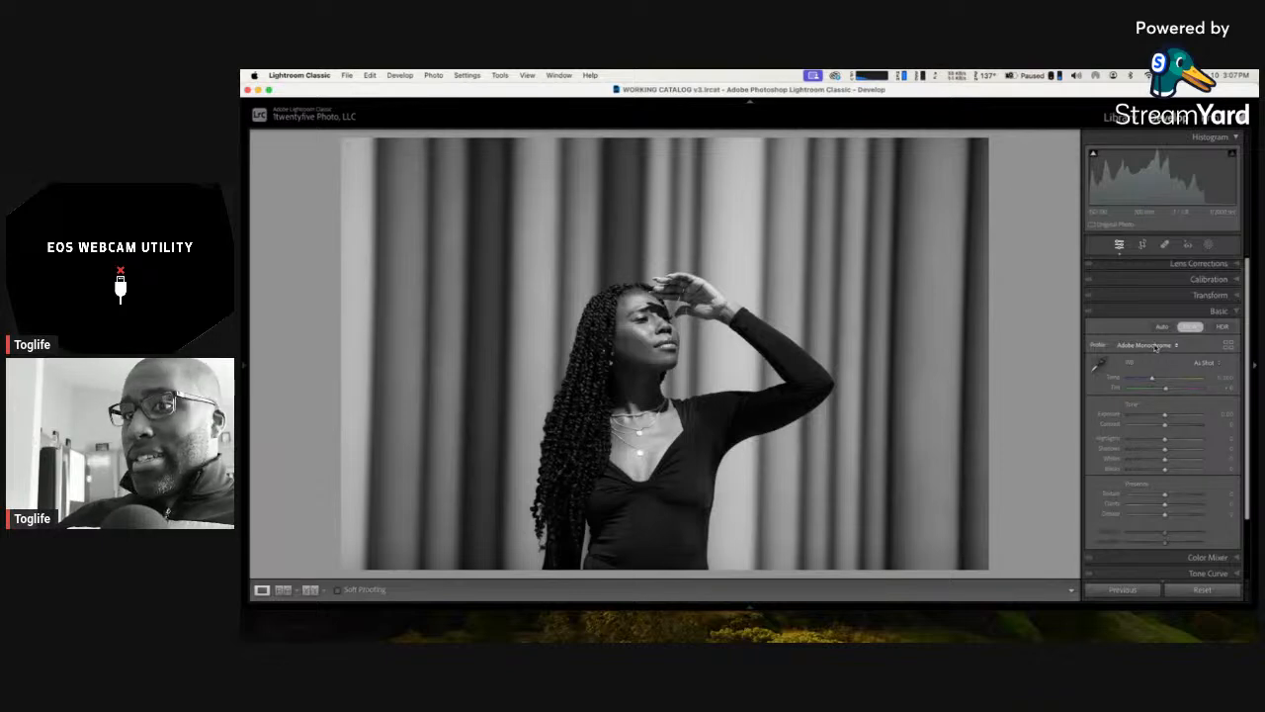
click(1176, 345)
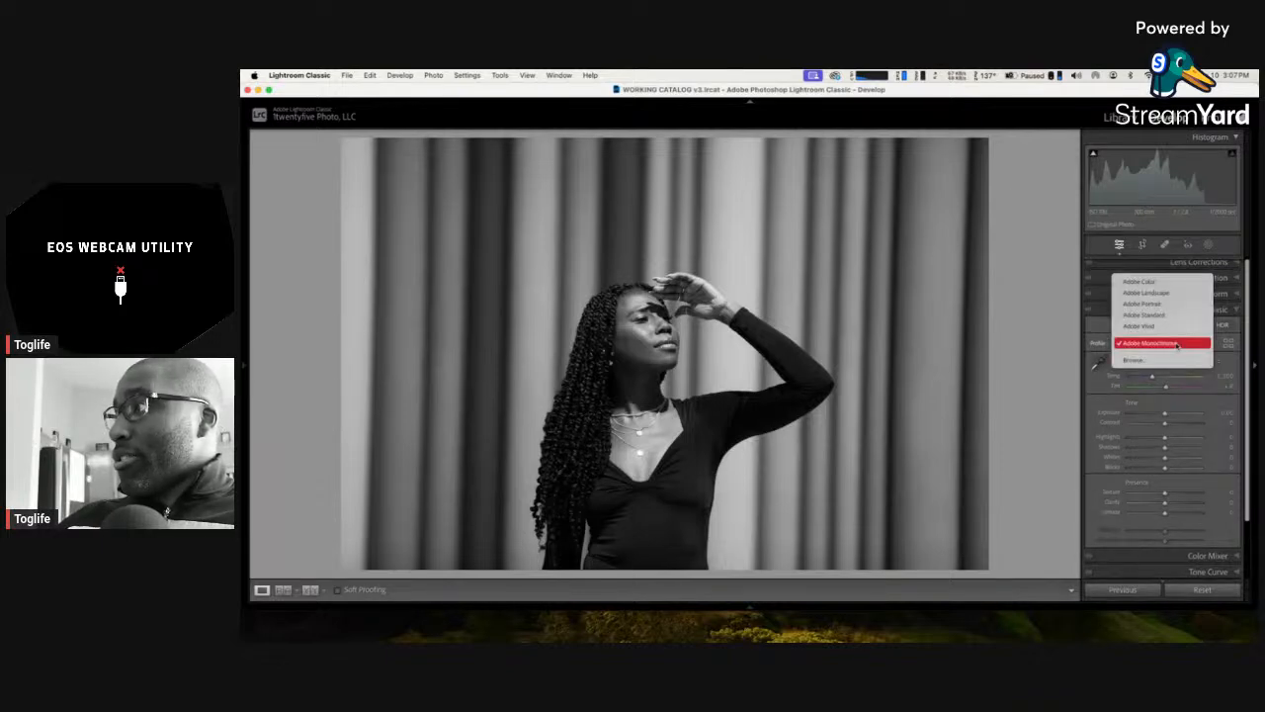
click(1154, 359)
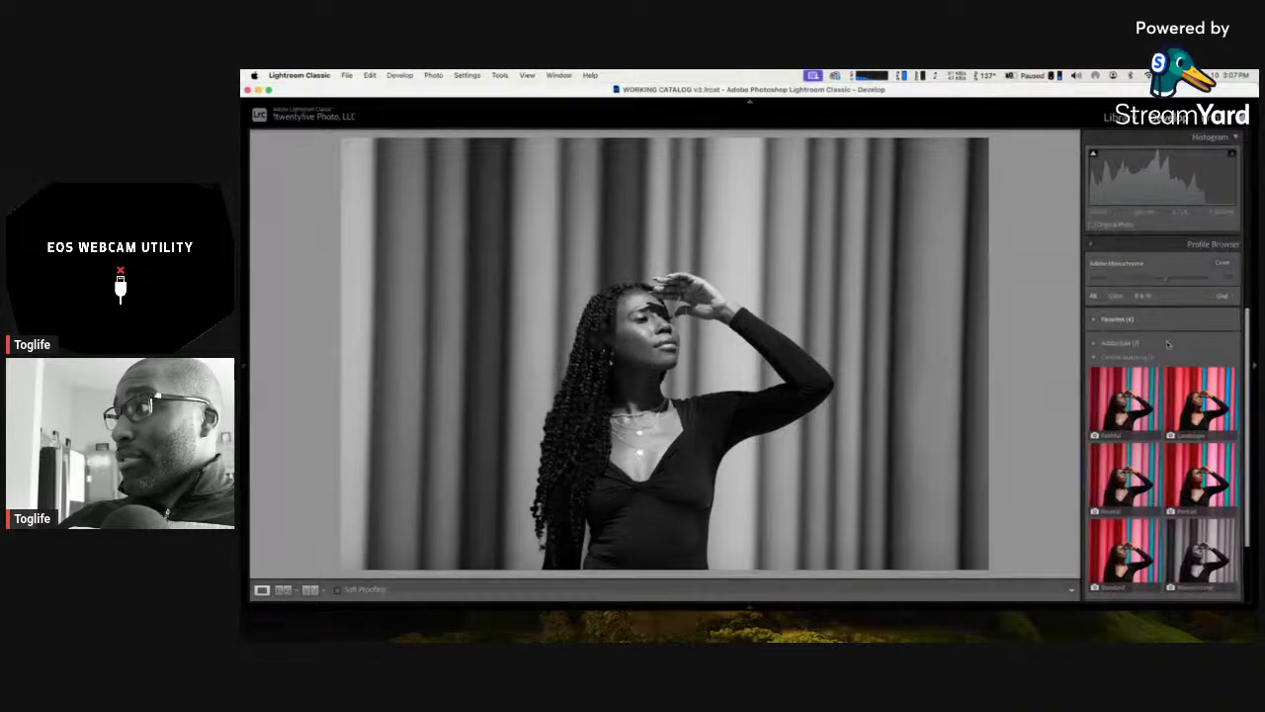
scroll(1165, 416, down, 2)
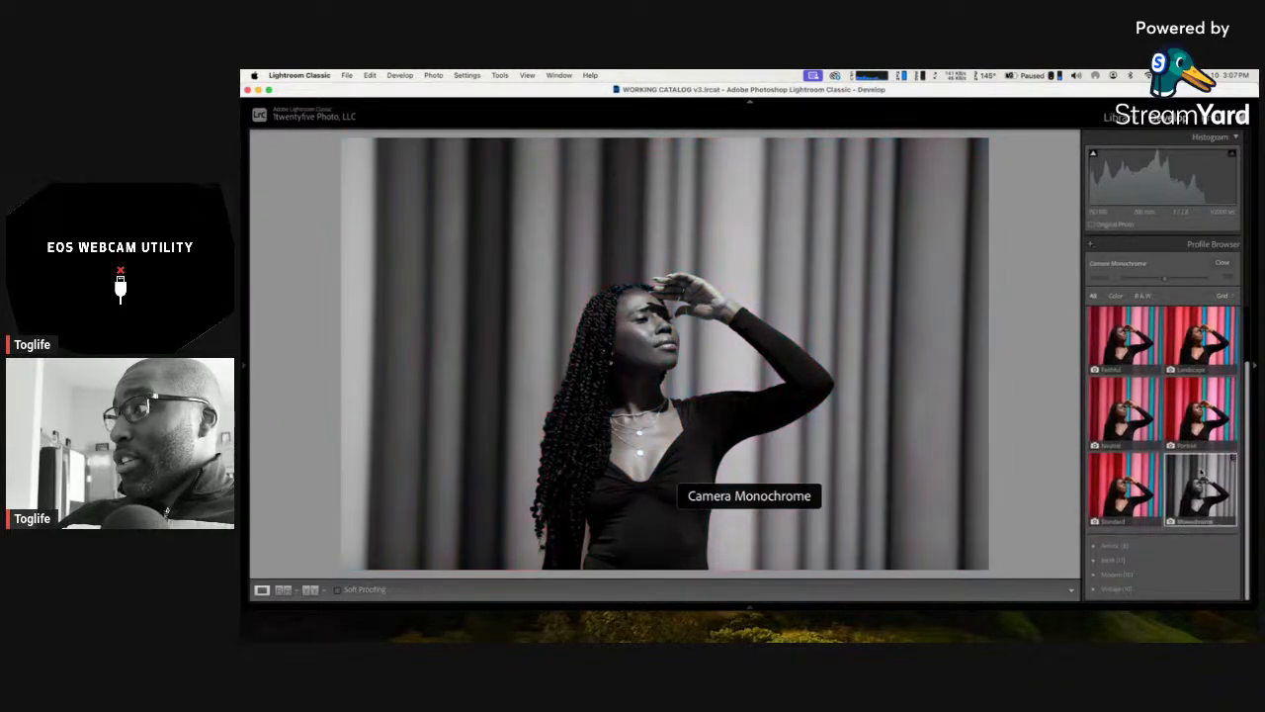
click(1221, 263)
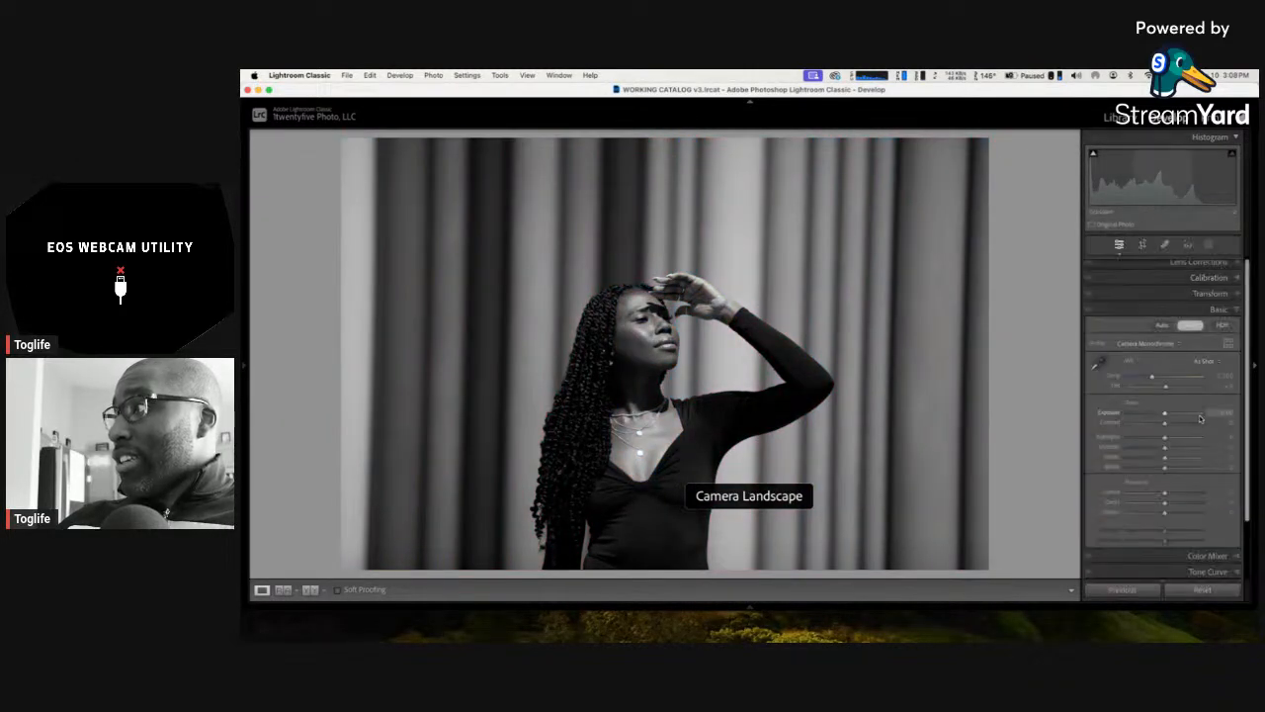
Step: Check the Color Mixer for available controls under the Camera Monochrome profile, and collapse it
scroll(1204, 435, down, 3)
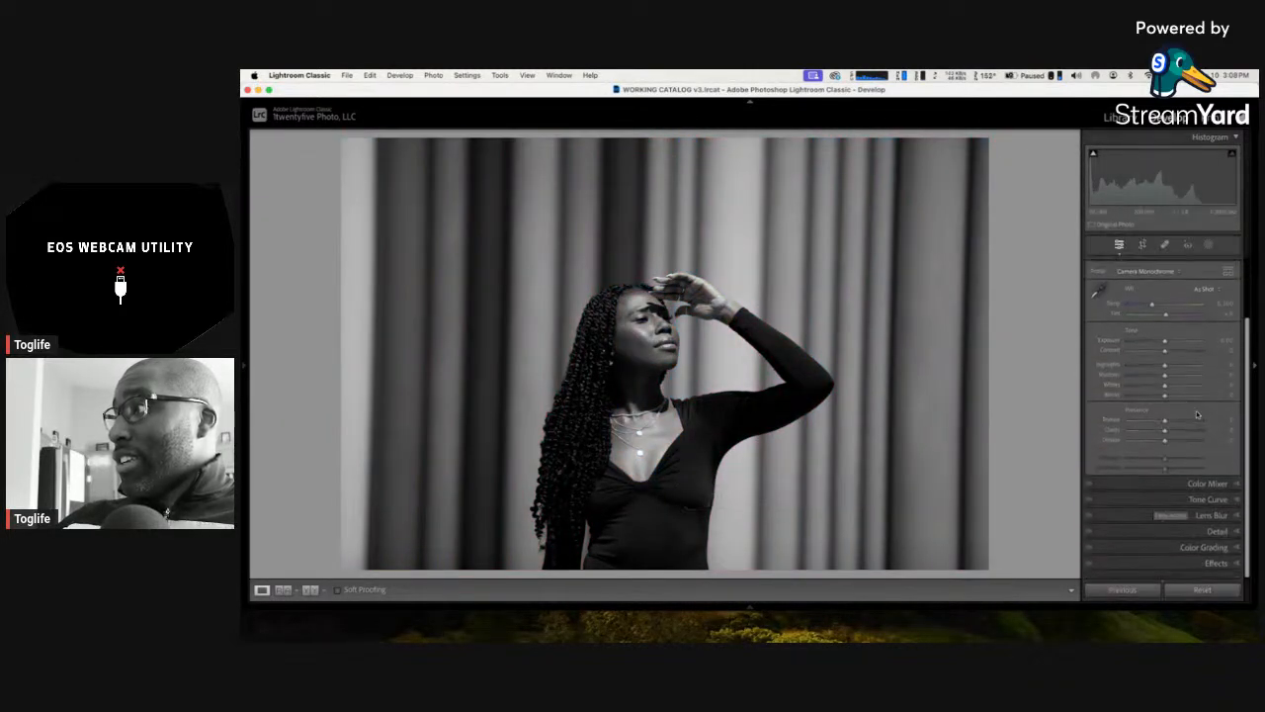
click(1214, 487)
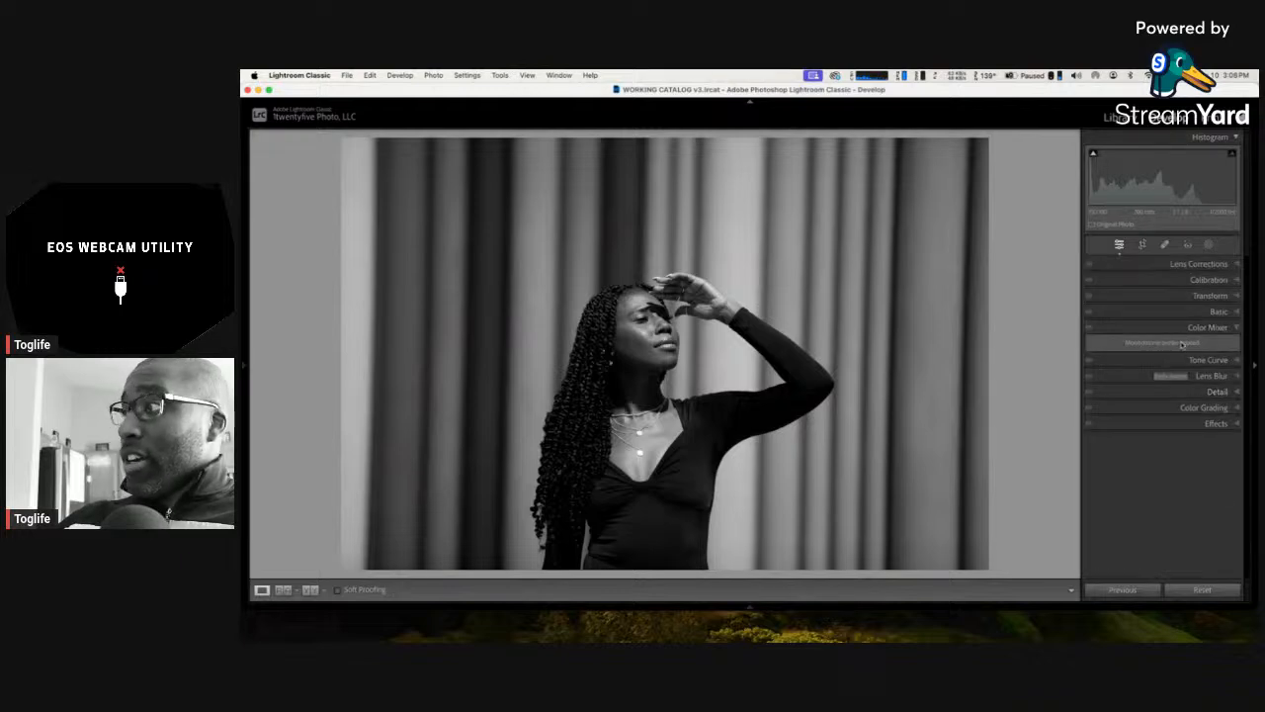
click(1211, 328)
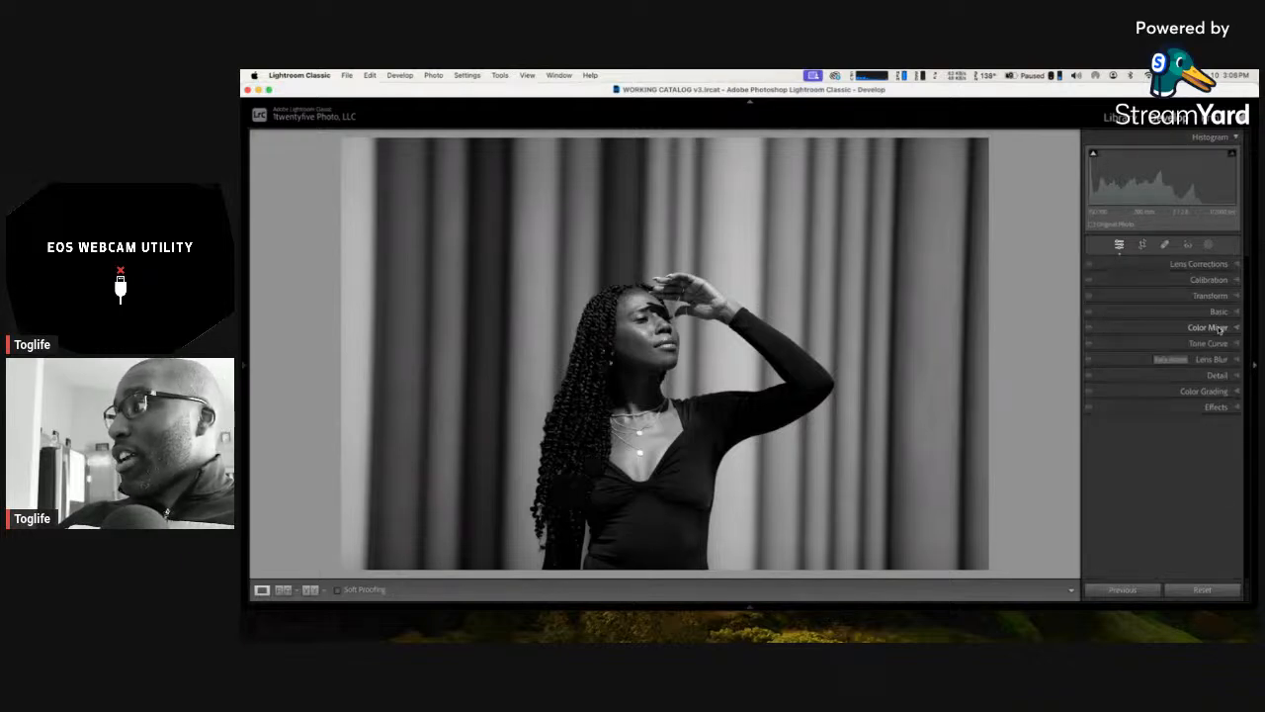
Step: Set the B&W copy's profile back to Adobe Monochrome in the Basic adjustments
click(1198, 314)
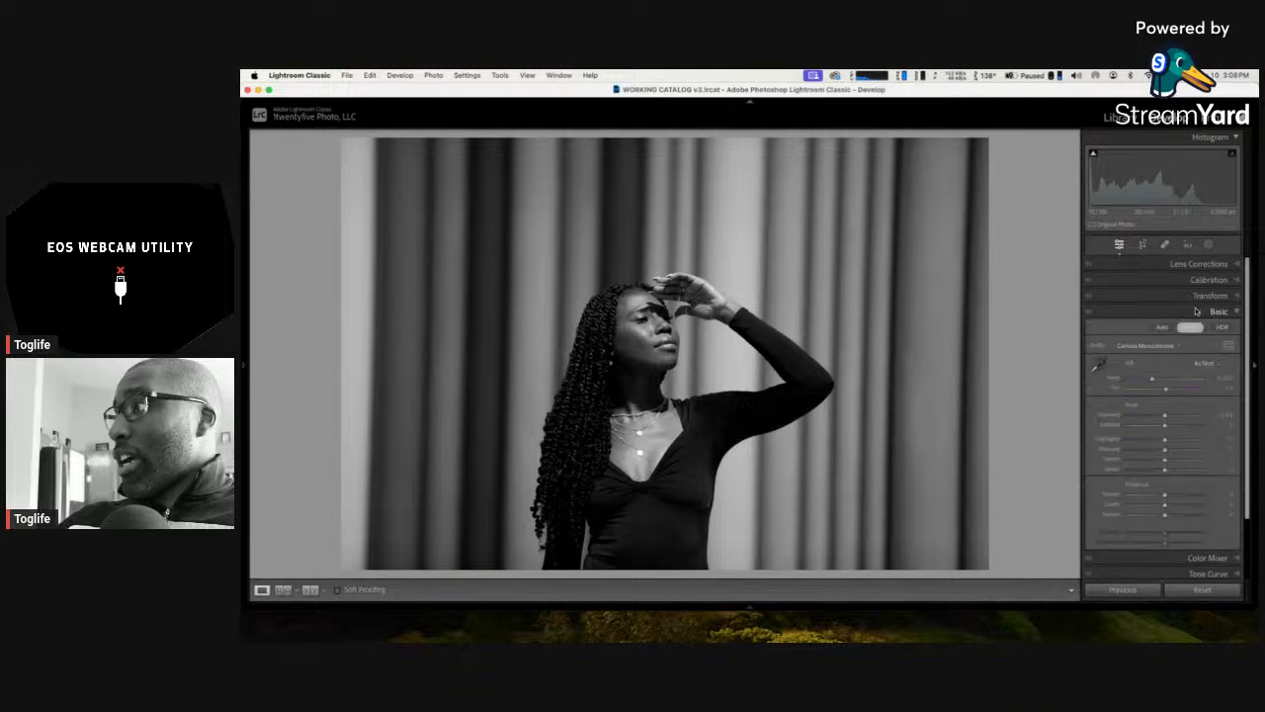
click(1164, 347)
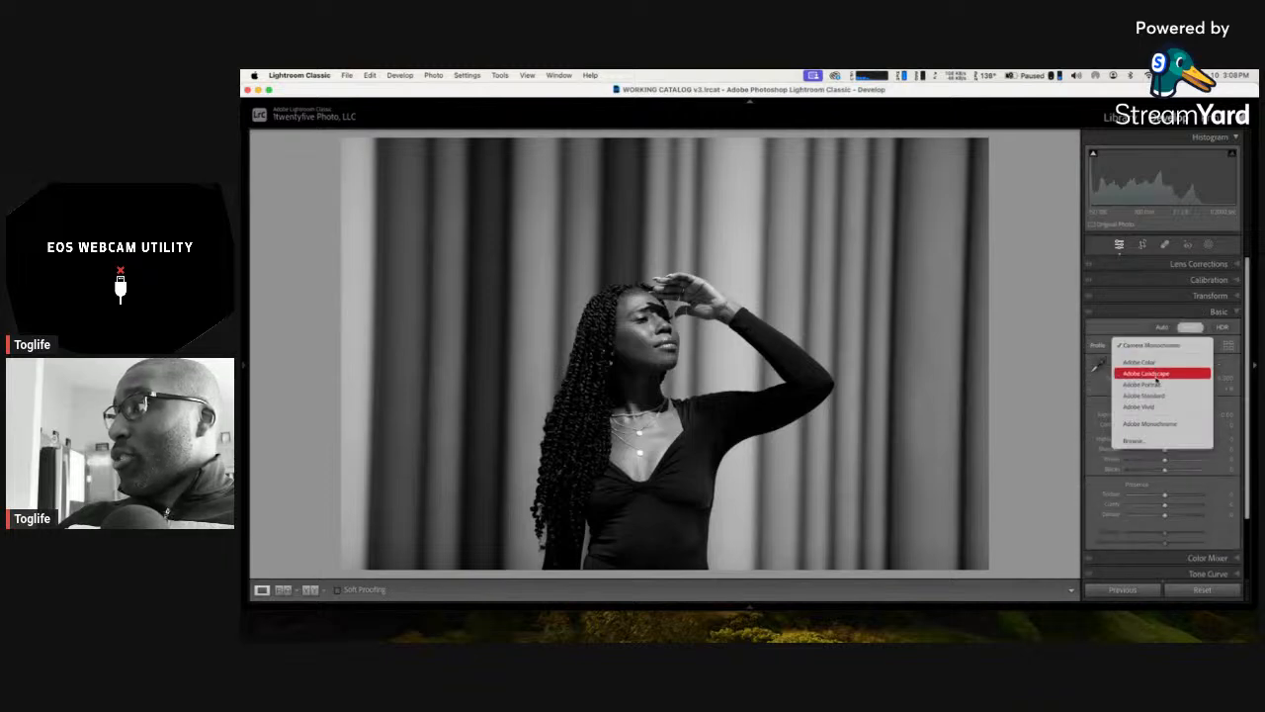
click(1152, 423)
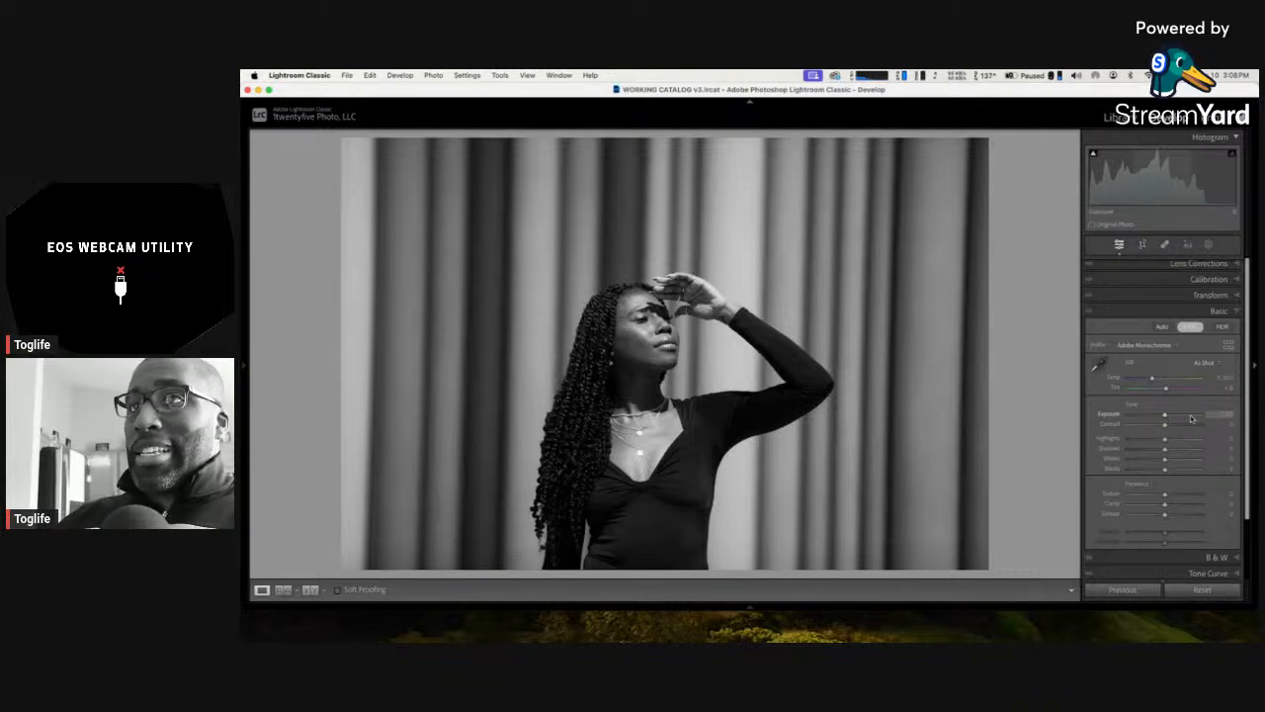
Step: Try lowering the Blacks of the B&W copy while previewing shadow clipping, and return them to 0
scroll(1186, 425, down, 1)
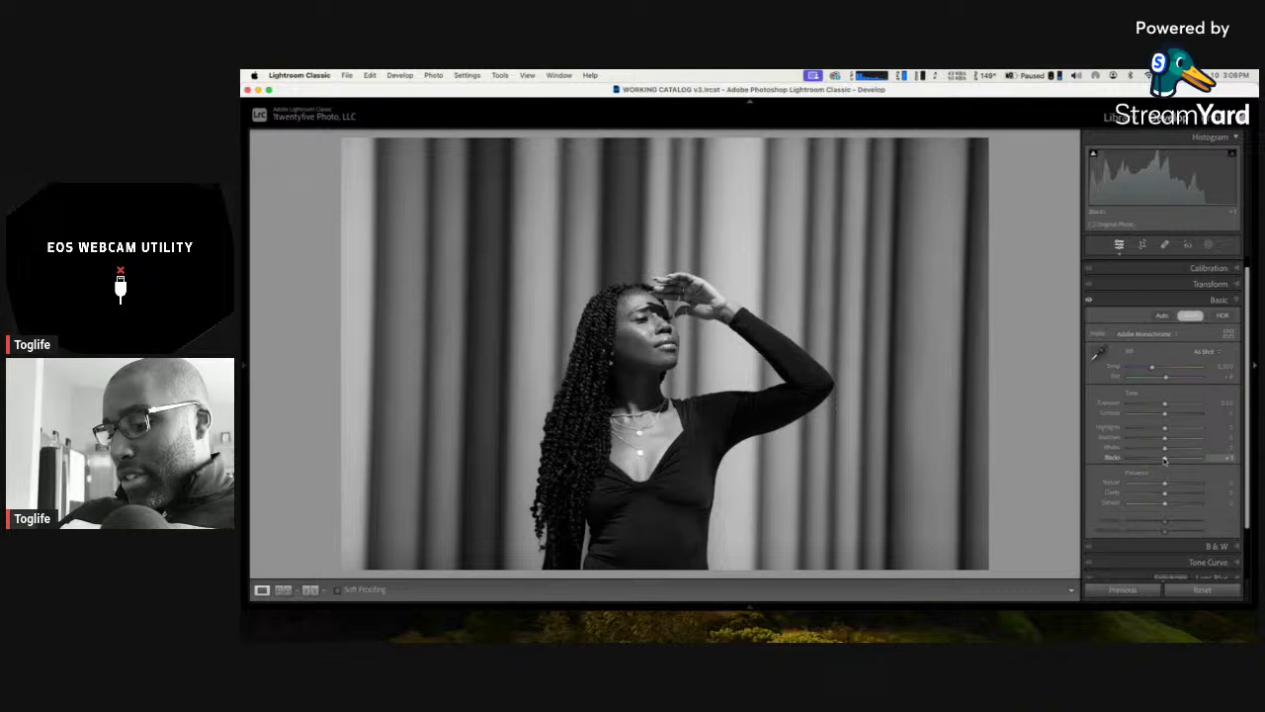
key(alt)
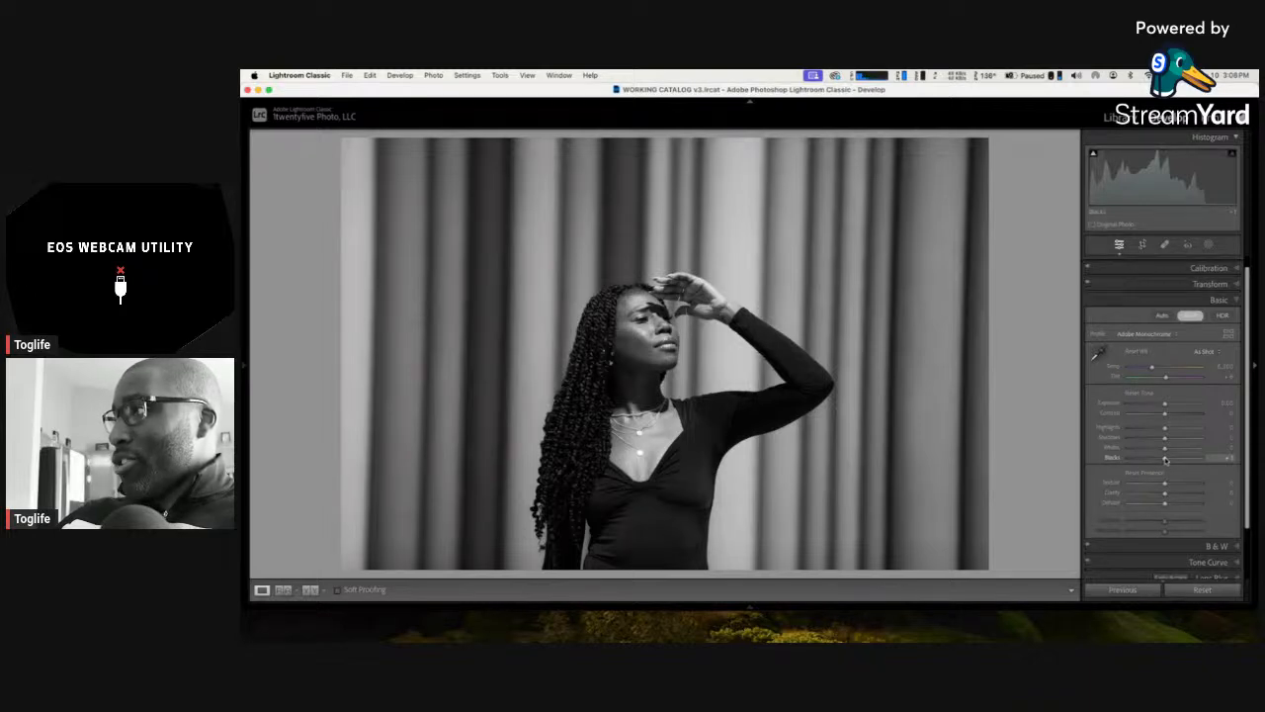
drag(1165, 461, 1166, 461)
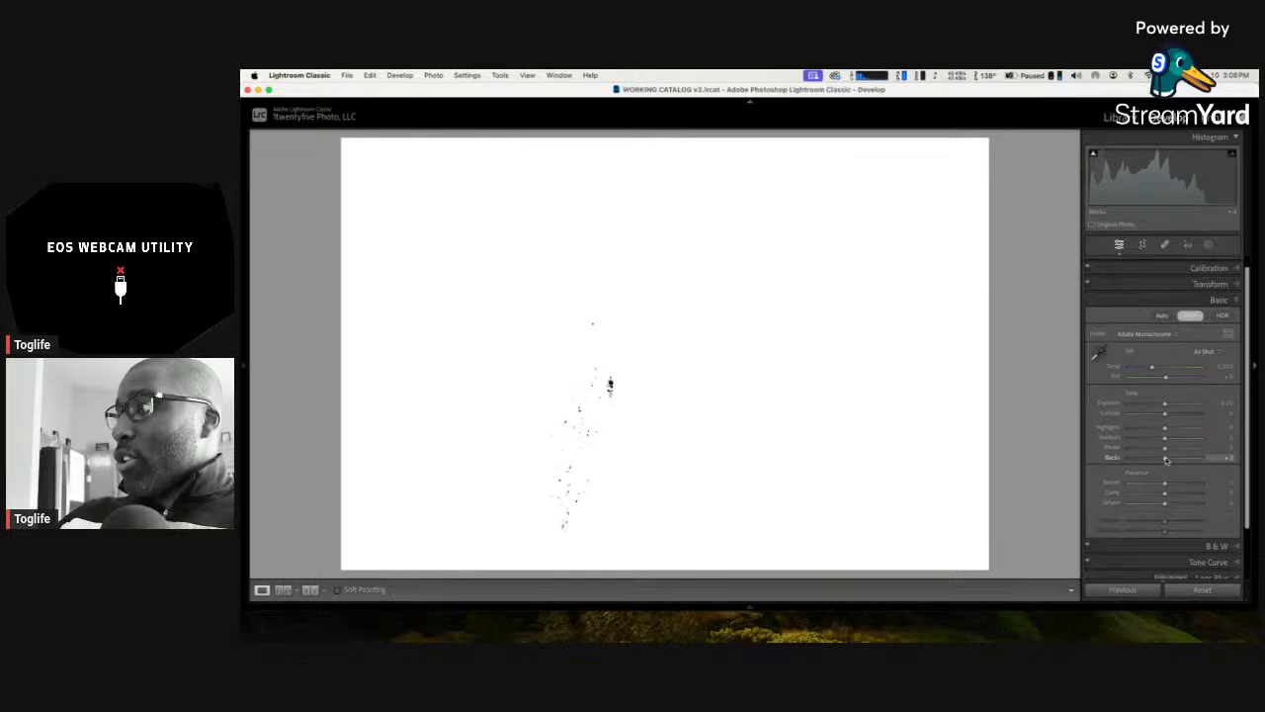
drag(1167, 460, 1144, 460)
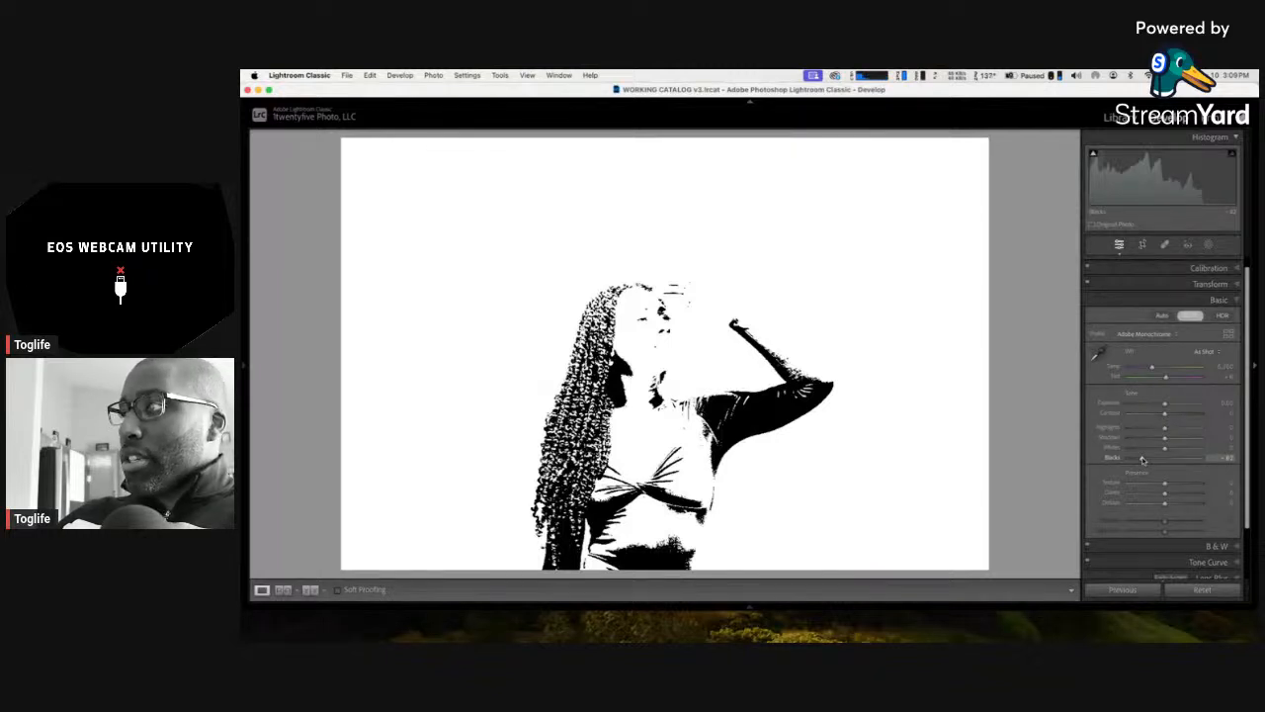
mouse_move(1143, 459)
mouse_down()
mouse_move(1203, 449)
mouse_move(1166, 451)
mouse_up()
Step: Set the B&W copy's Whites to +85 and Blacks to about -23, using the clipping preview as a guide
scroll(1167, 453, down, 1)
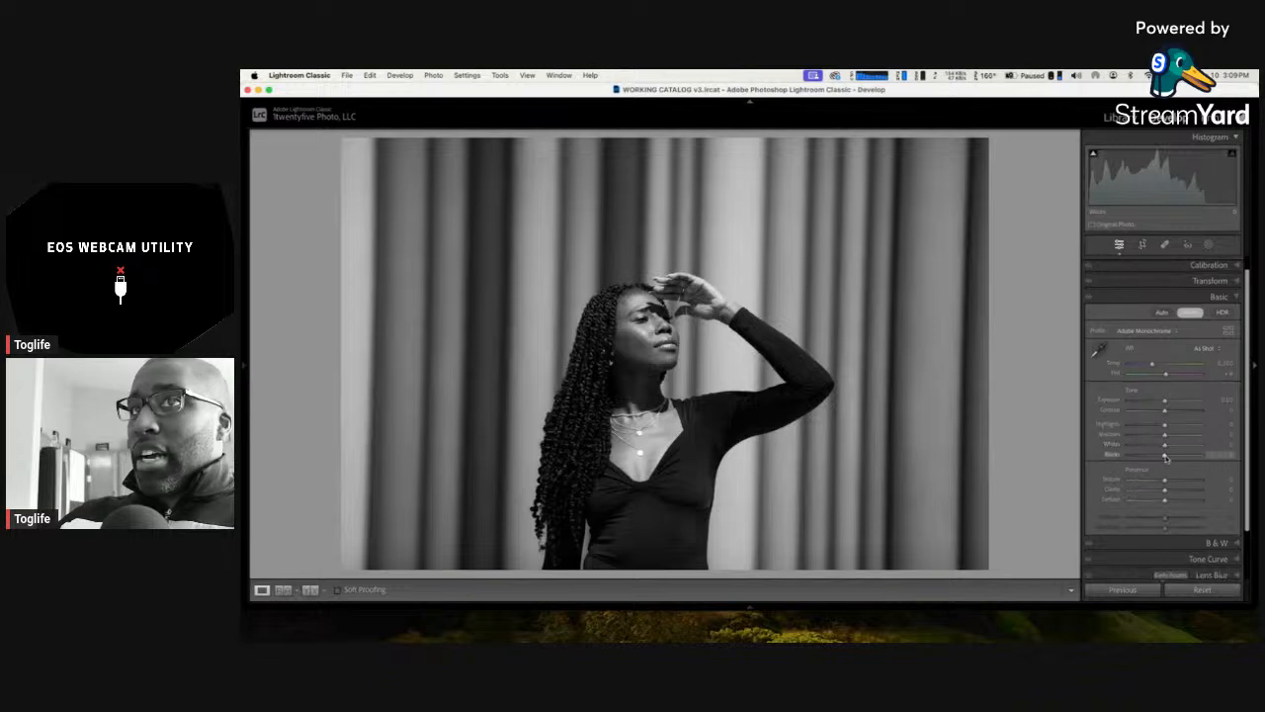
drag(1165, 458, 1162, 458)
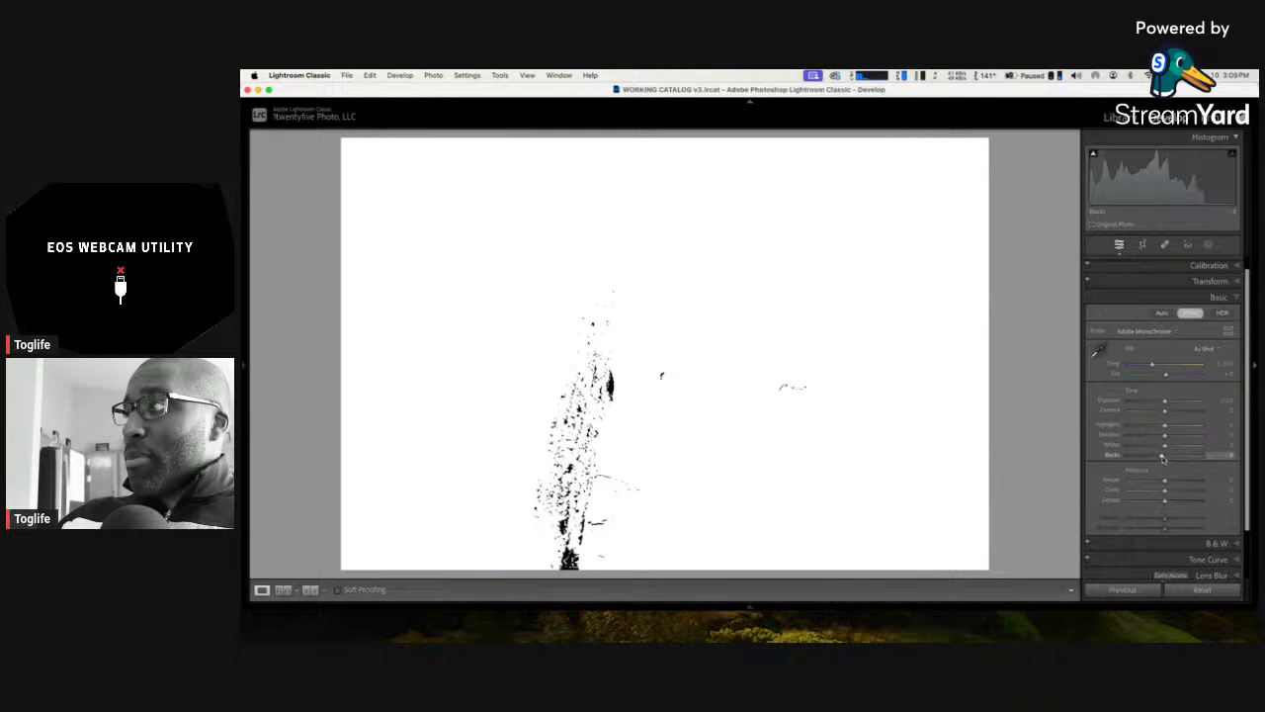
drag(1162, 458, 1193, 445)
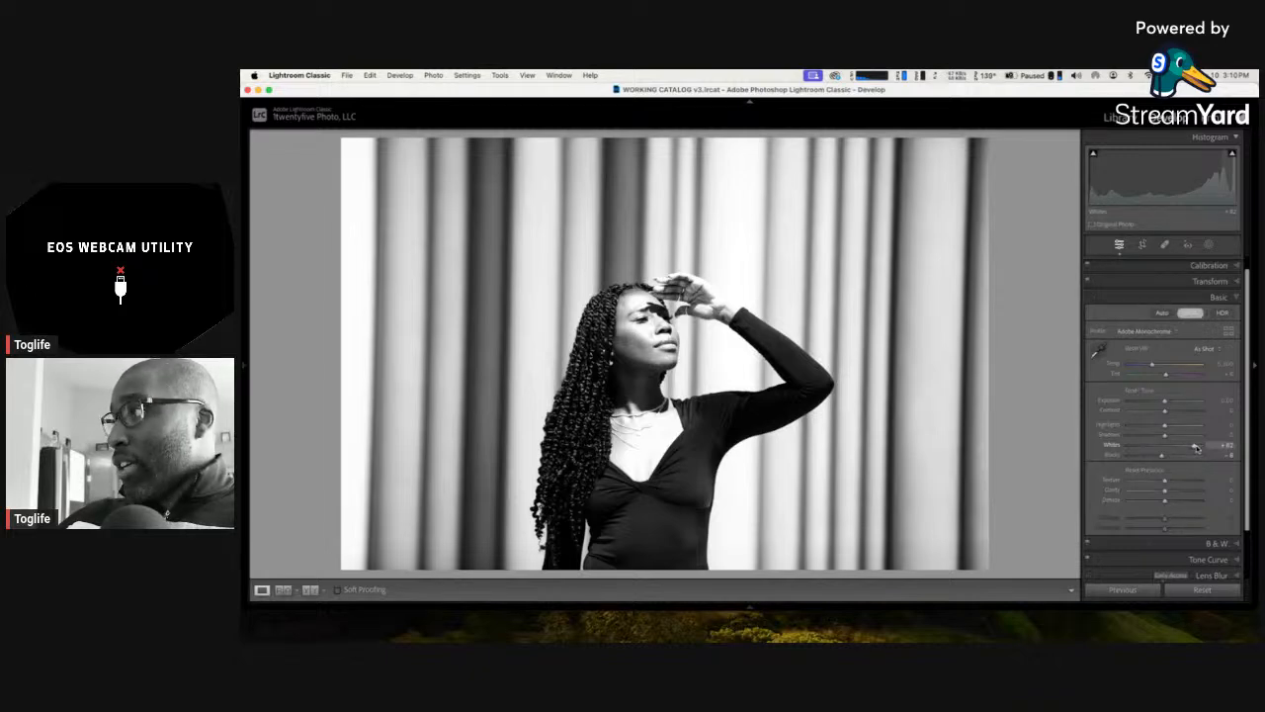
drag(1196, 448, 1157, 457)
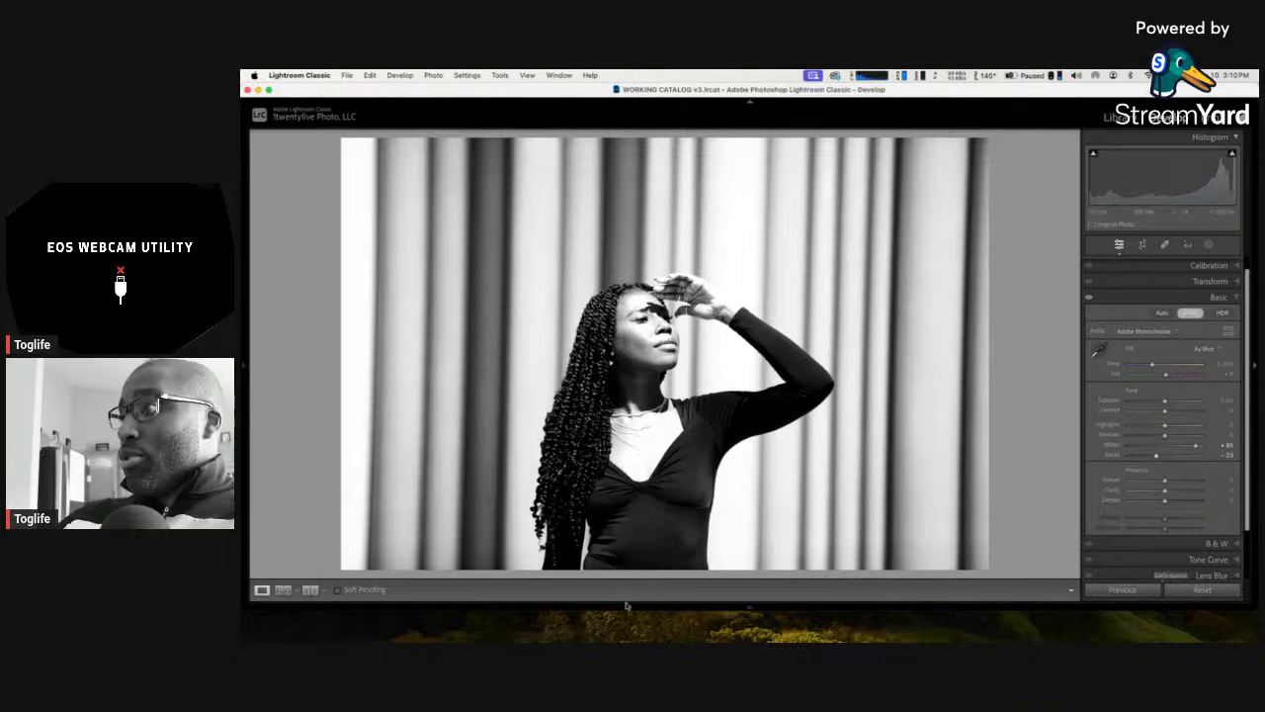
Step: Compare with the desaturated copy, and set the B&W copy's Highlights to about +46 and Shadows to about +10
click(312, 579)
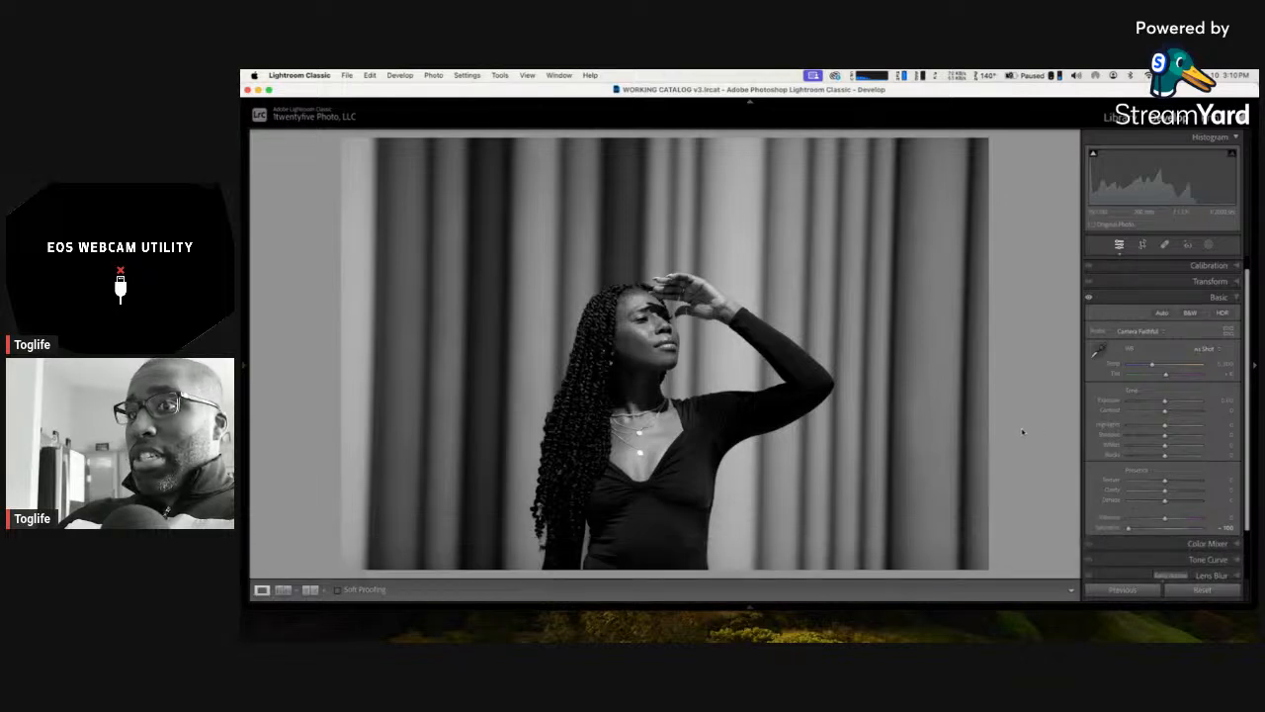
key(Right)
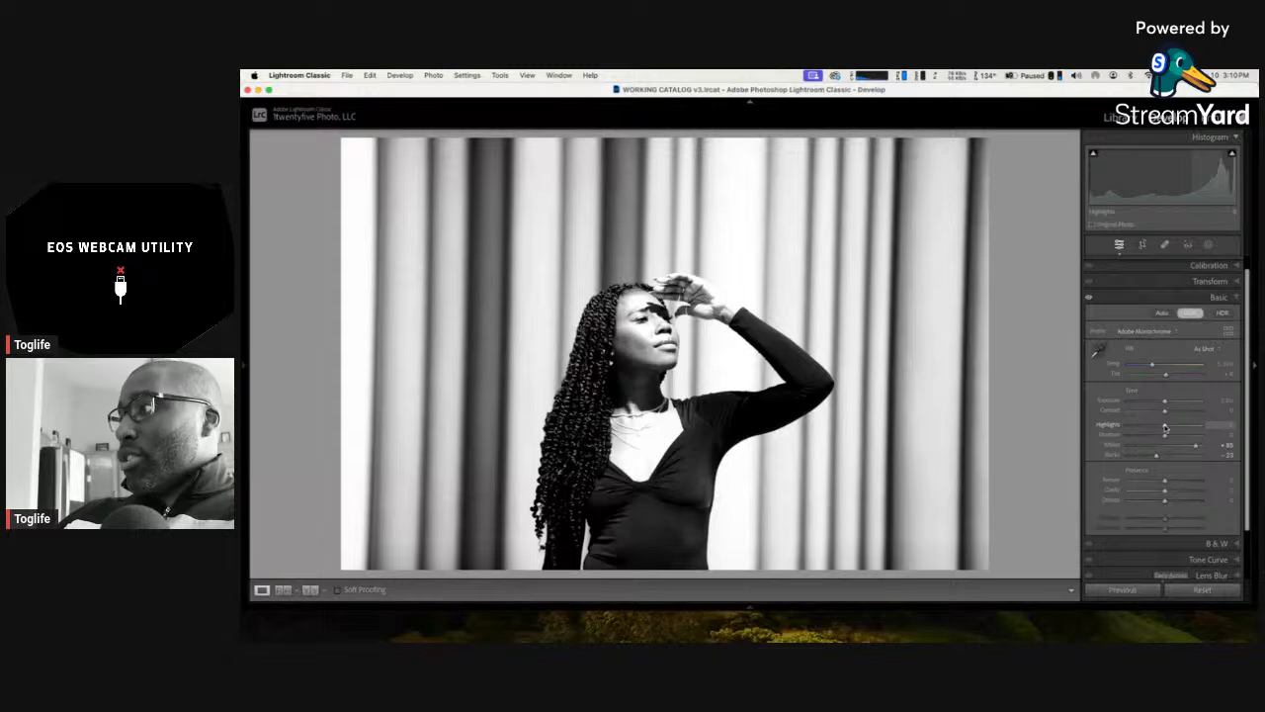
mouse_move(1165, 428)
mouse_down()
mouse_move(1129, 428)
mouse_move(1178, 428)
mouse_move(1124, 428)
mouse_move(1197, 427)
mouse_move(1183, 426)
mouse_up()
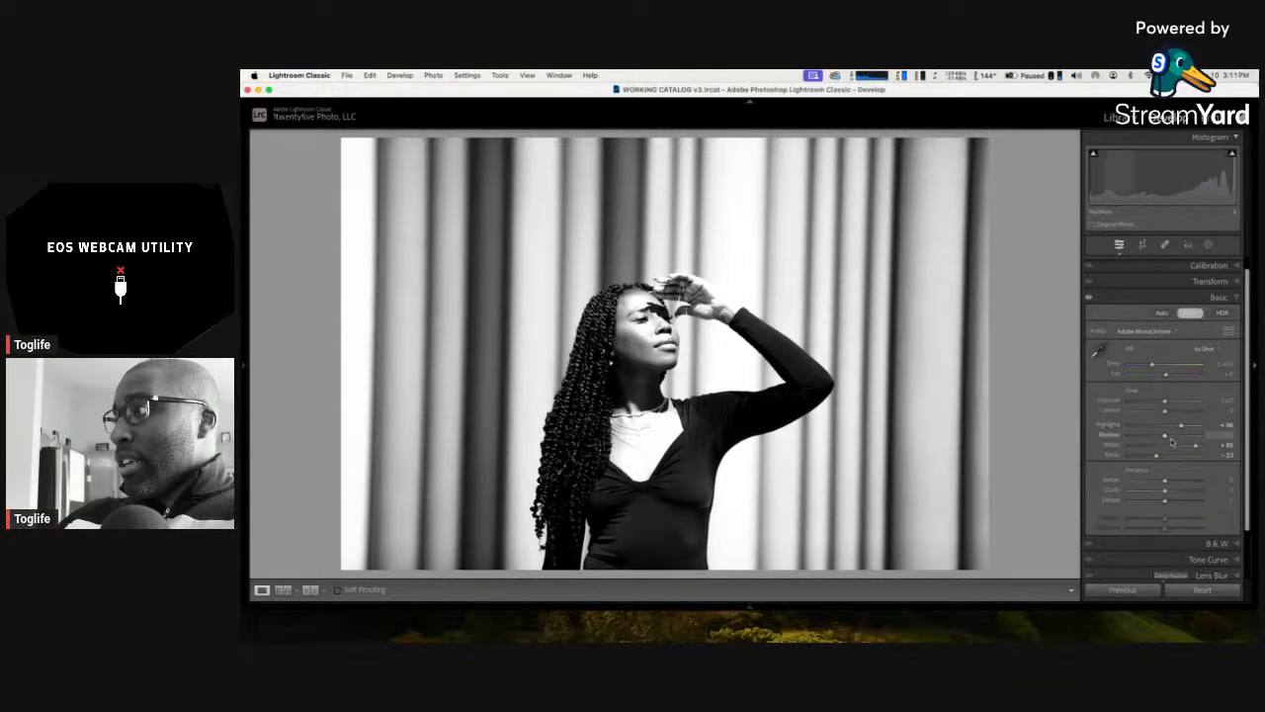
mouse_move(1166, 437)
mouse_down()
mouse_move(1181, 437)
mouse_move(1168, 437)
mouse_up()
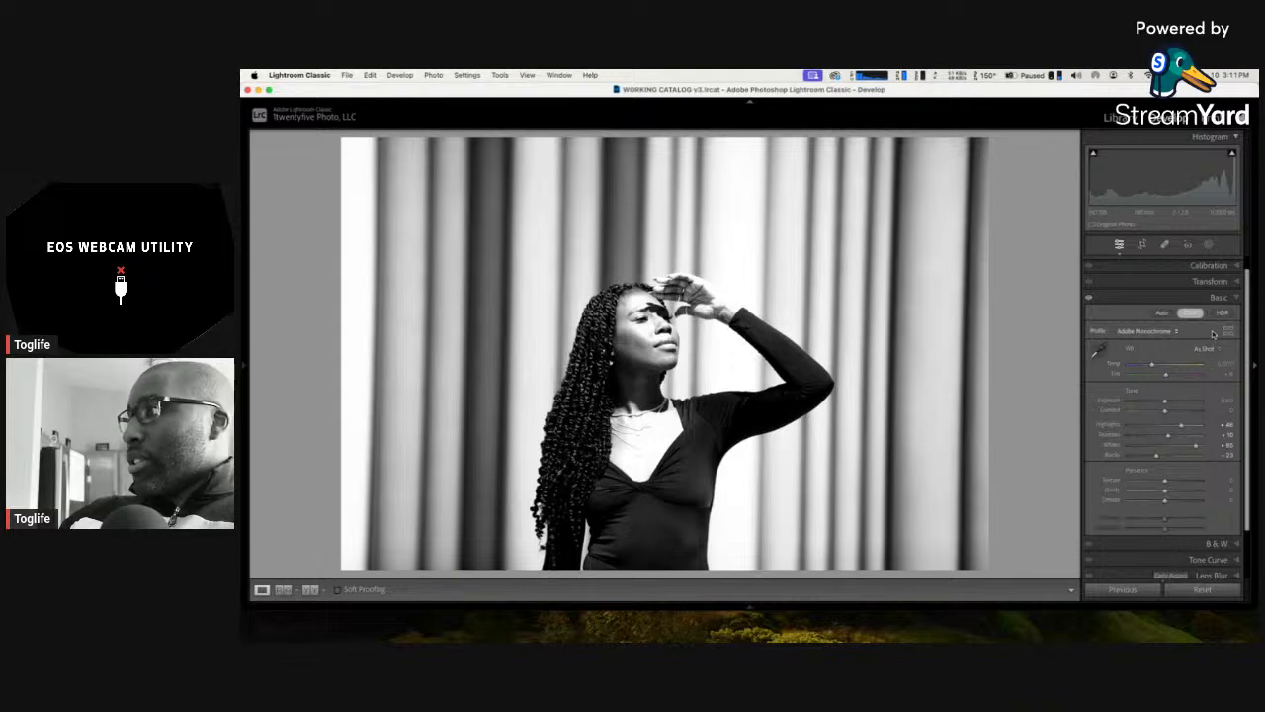
Step: Add a Select Subject mask and lower its Highlights to about -68 and Whites to about -41
click(1208, 245)
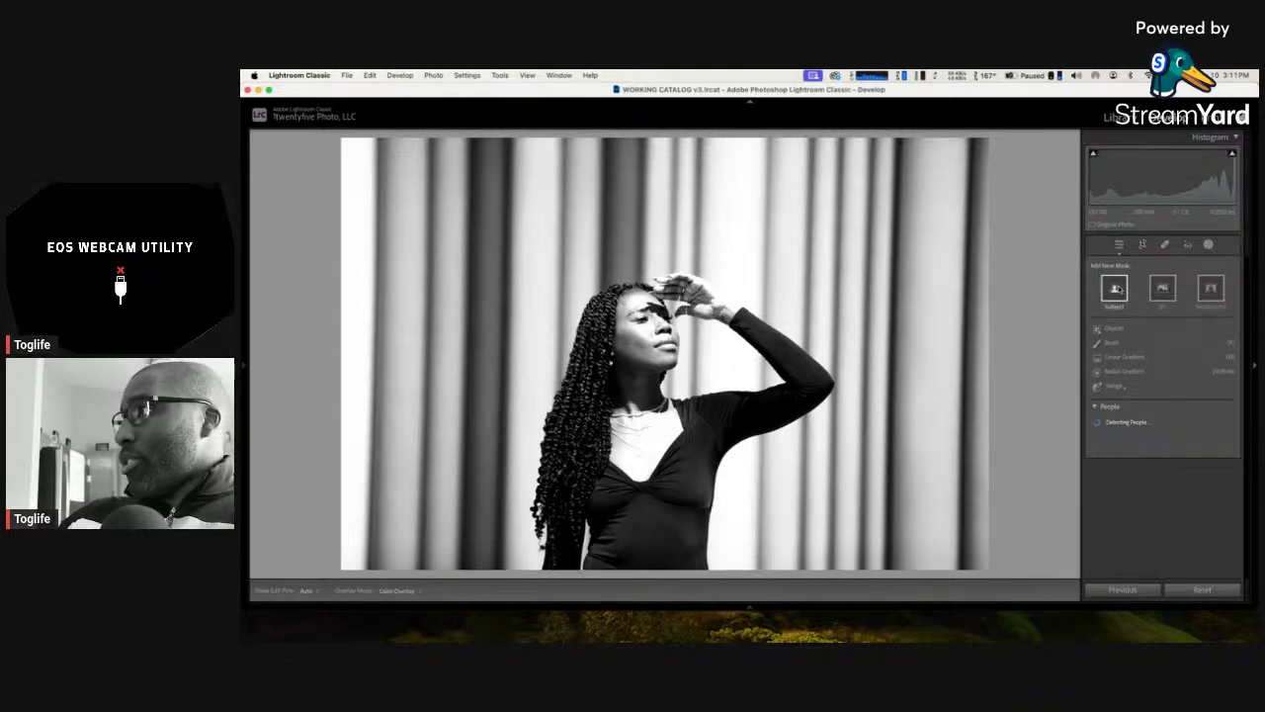
click(1115, 289)
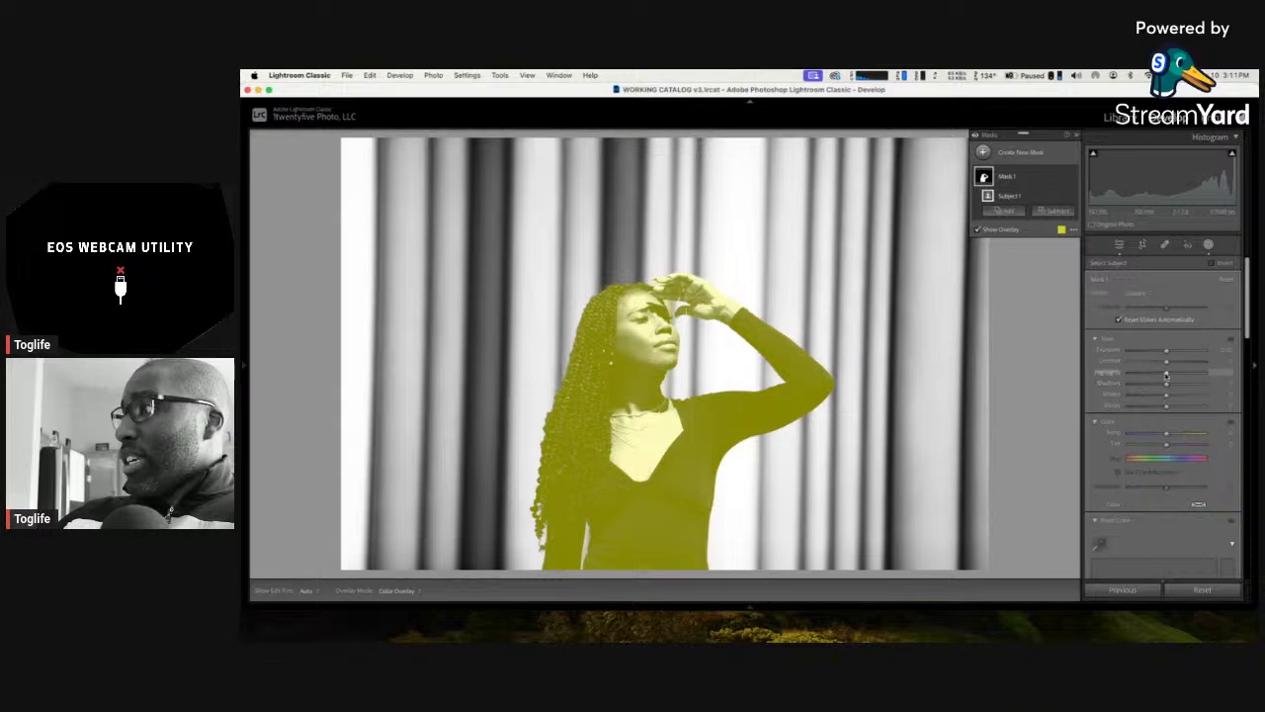
drag(1167, 376, 1151, 396)
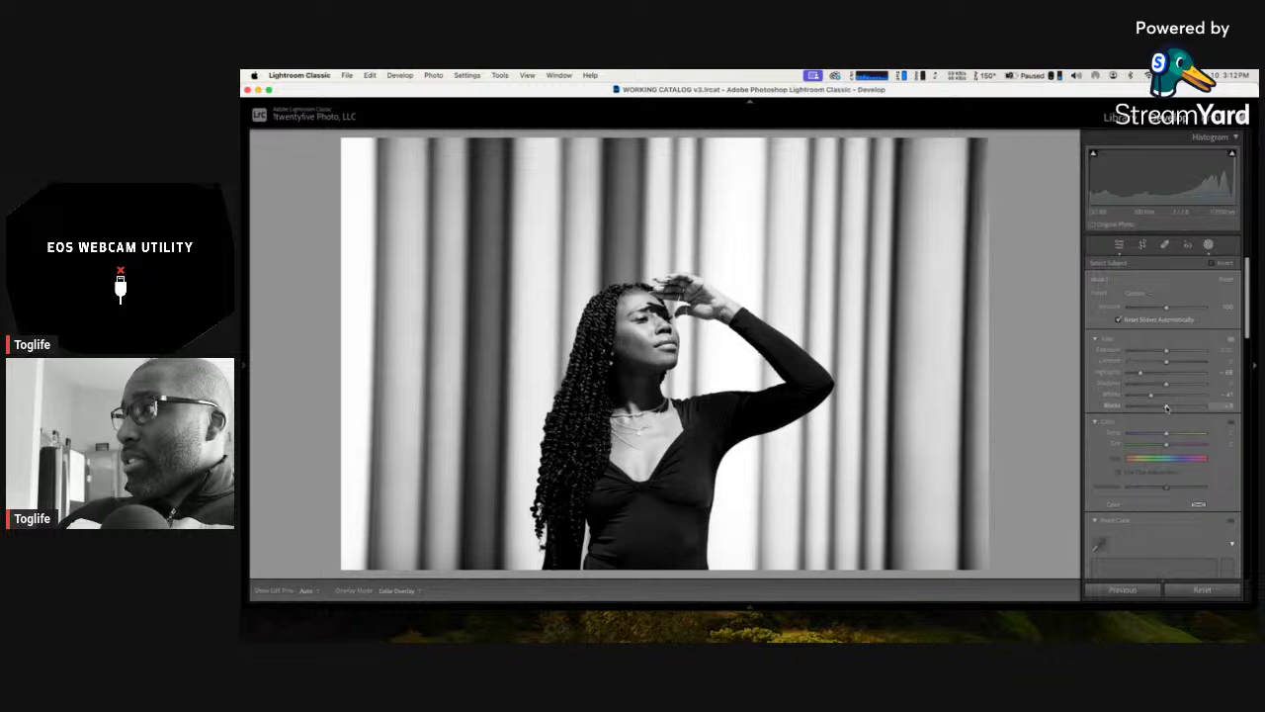
Step: Set the subject mask's Blacks to about -10 and its Whites to exactly -40
drag(1167, 408, 1163, 408)
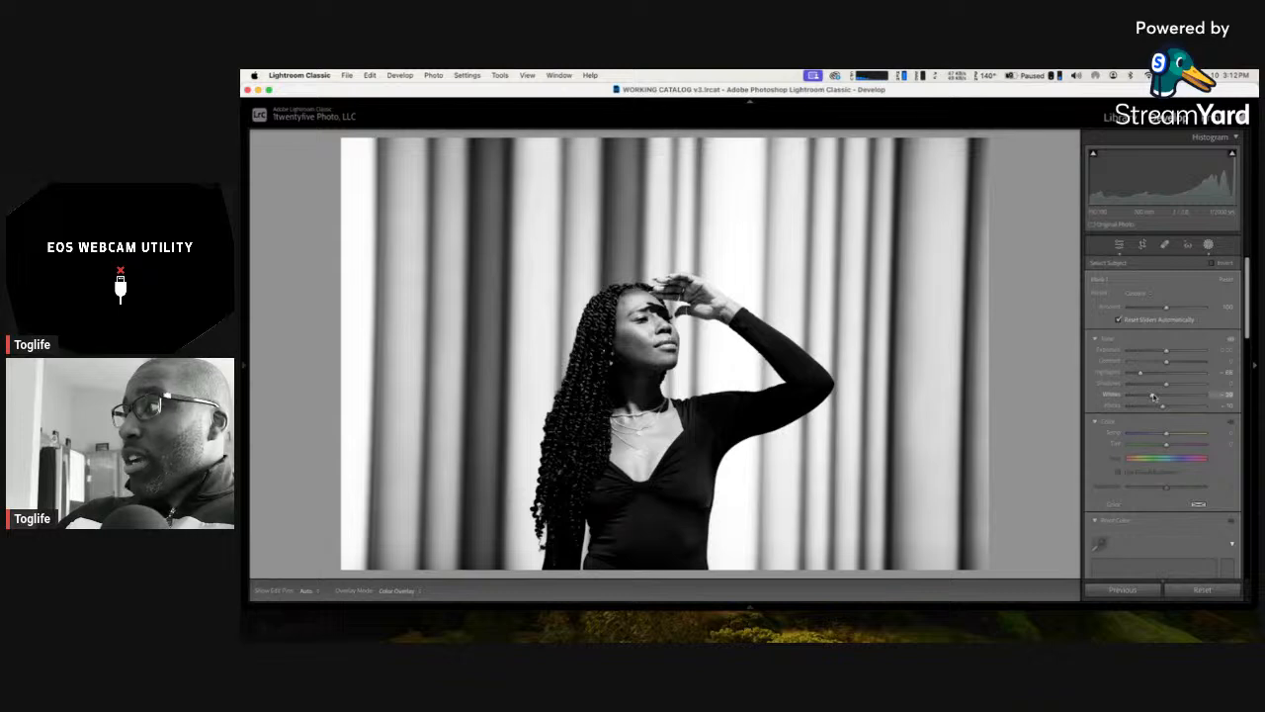
click(1222, 394)
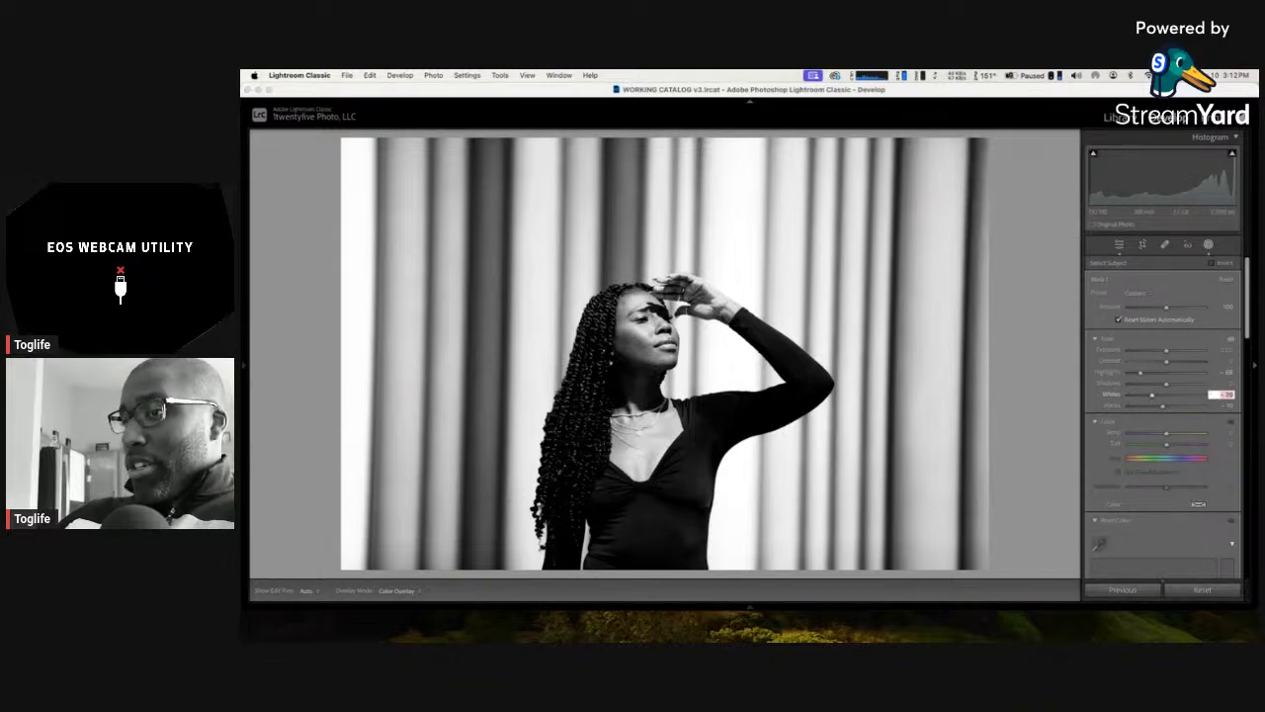
text(-40)
key(Return)
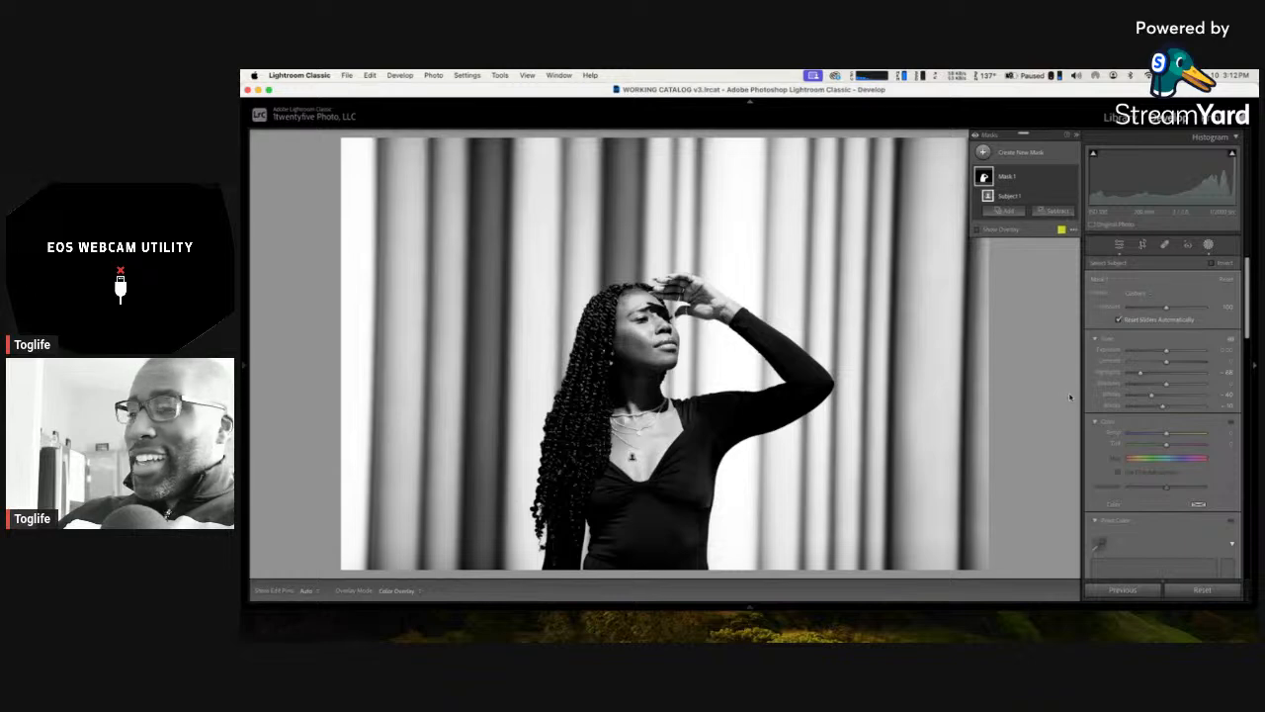
Step: Add a Select Background mask to the B&W copy and lower its Exposure to -0.20
click(1118, 244)
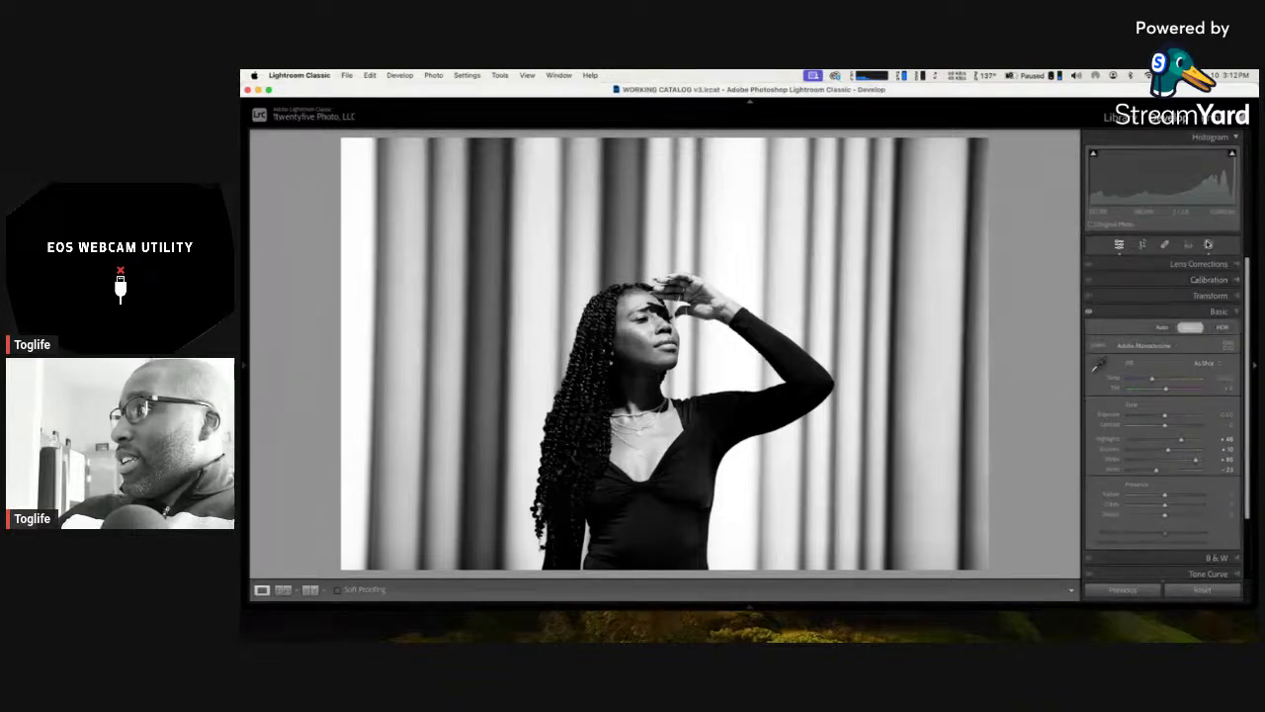
click(1208, 244)
click(1018, 153)
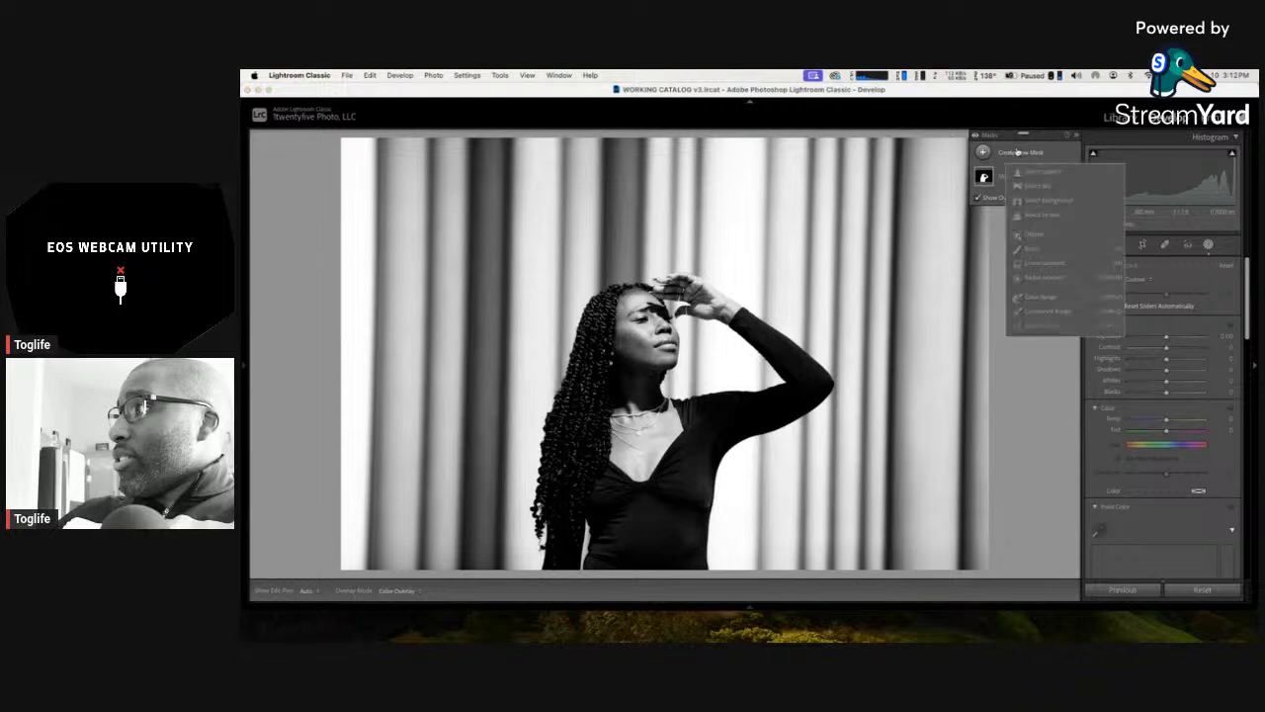
click(1048, 200)
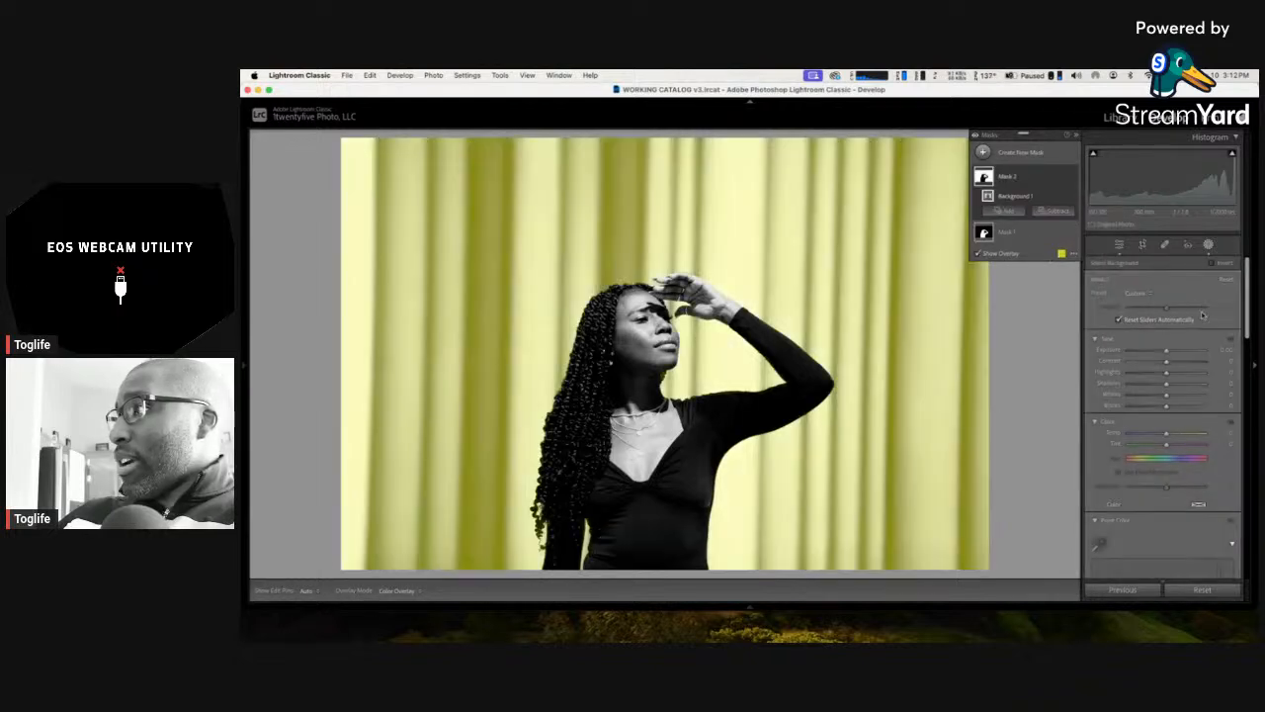
click(1223, 350)
key(Down)
key(Down)
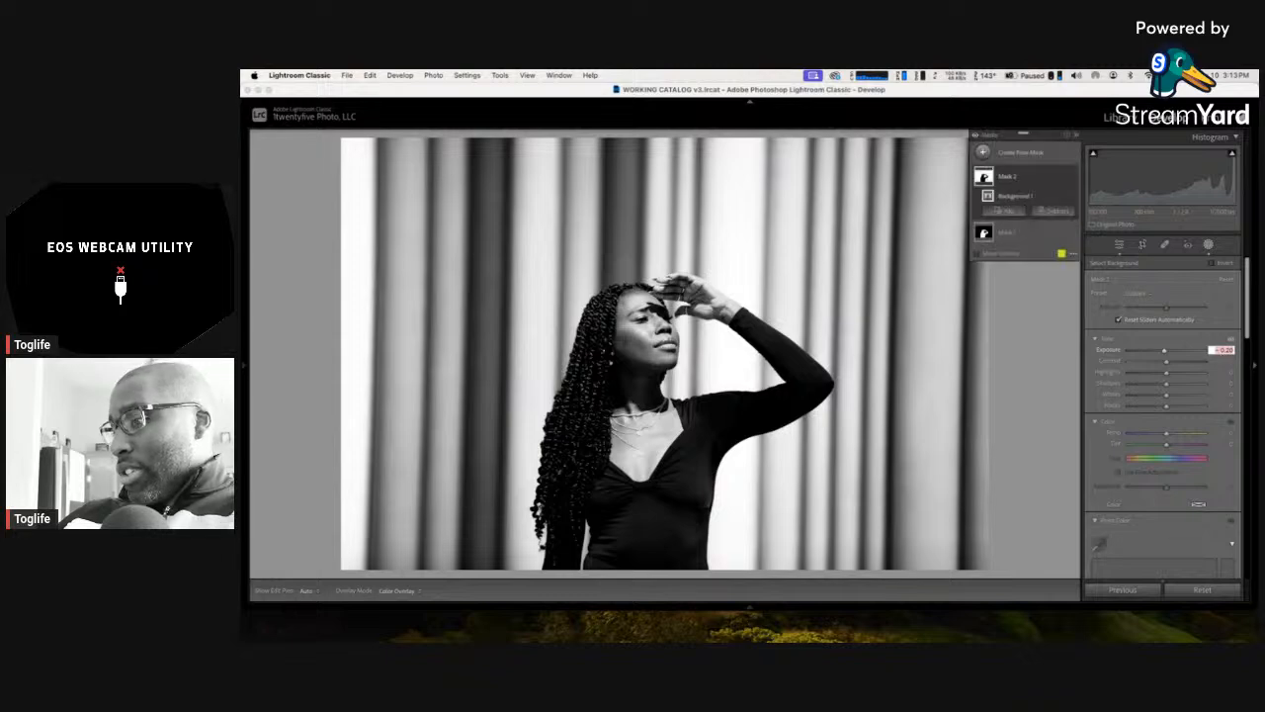
key(Return)
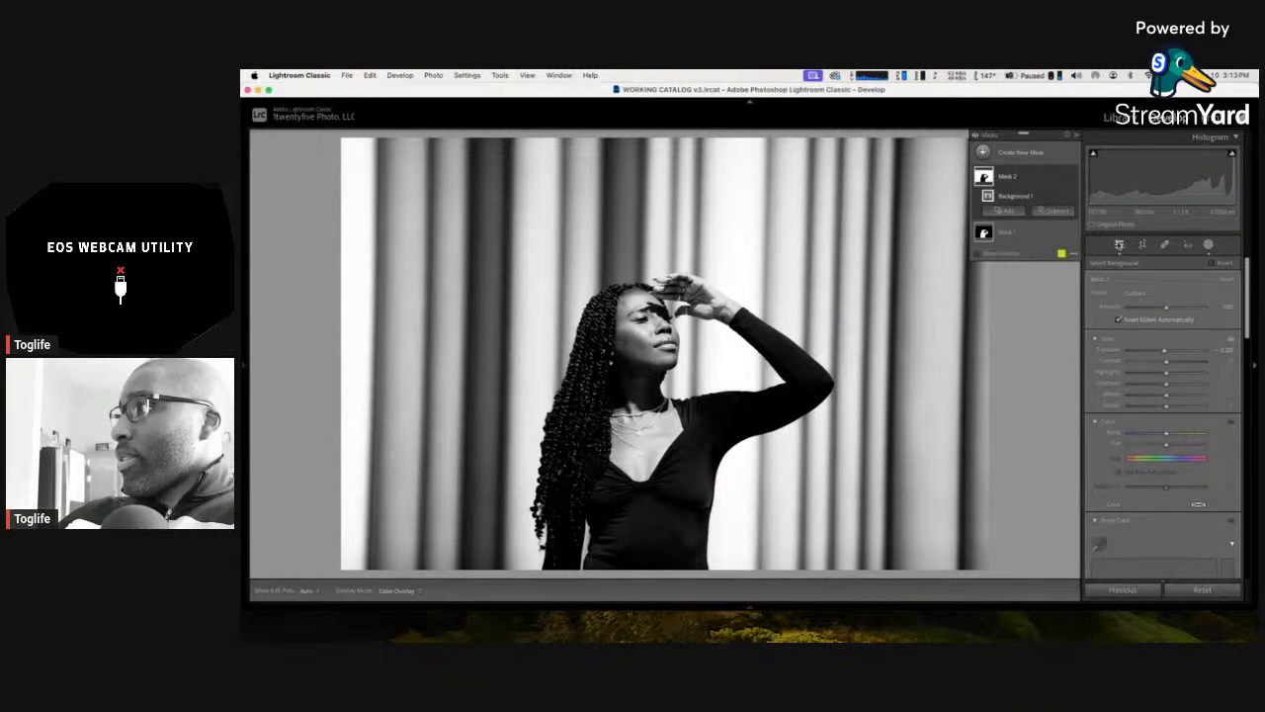
Step: In the B&W copy's Black & White Mix, lower Red to about -10 and Orange to about -14
click(1120, 246)
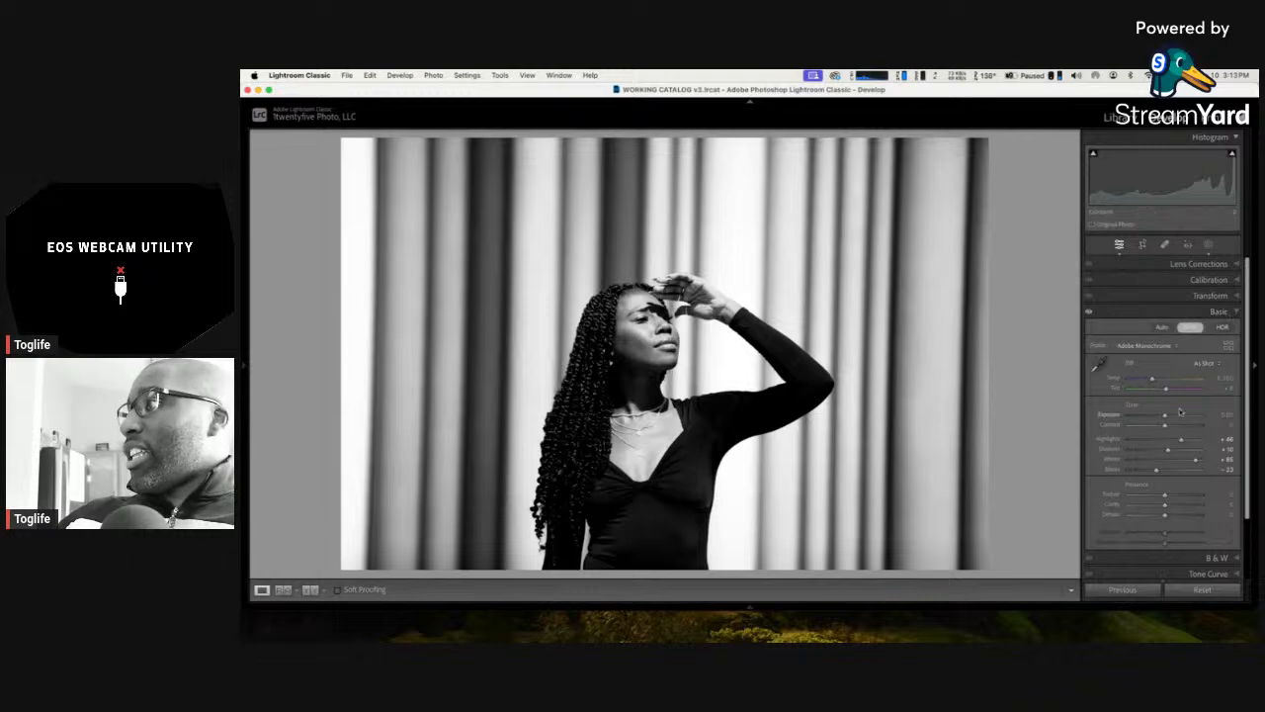
click(1222, 314)
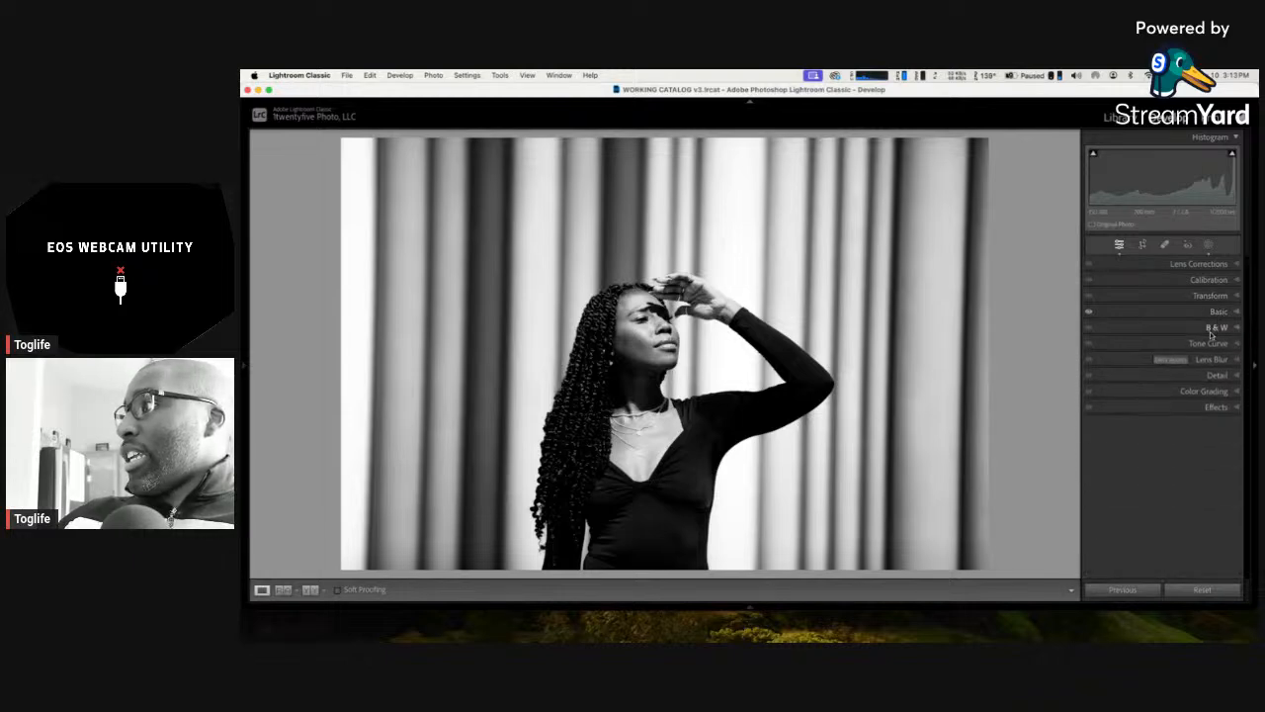
click(1216, 330)
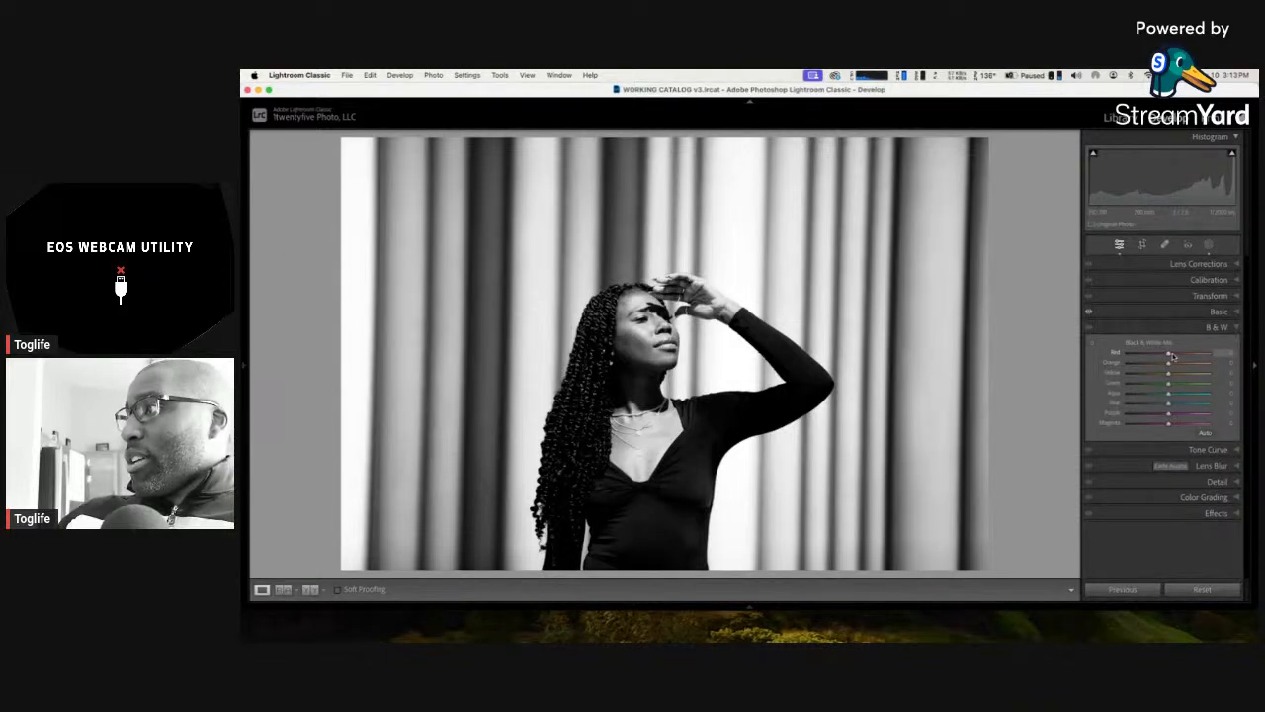
mouse_move(1170, 355)
mouse_down()
mouse_move(1156, 356)
mouse_move(1177, 356)
mouse_move(1167, 361)
mouse_up()
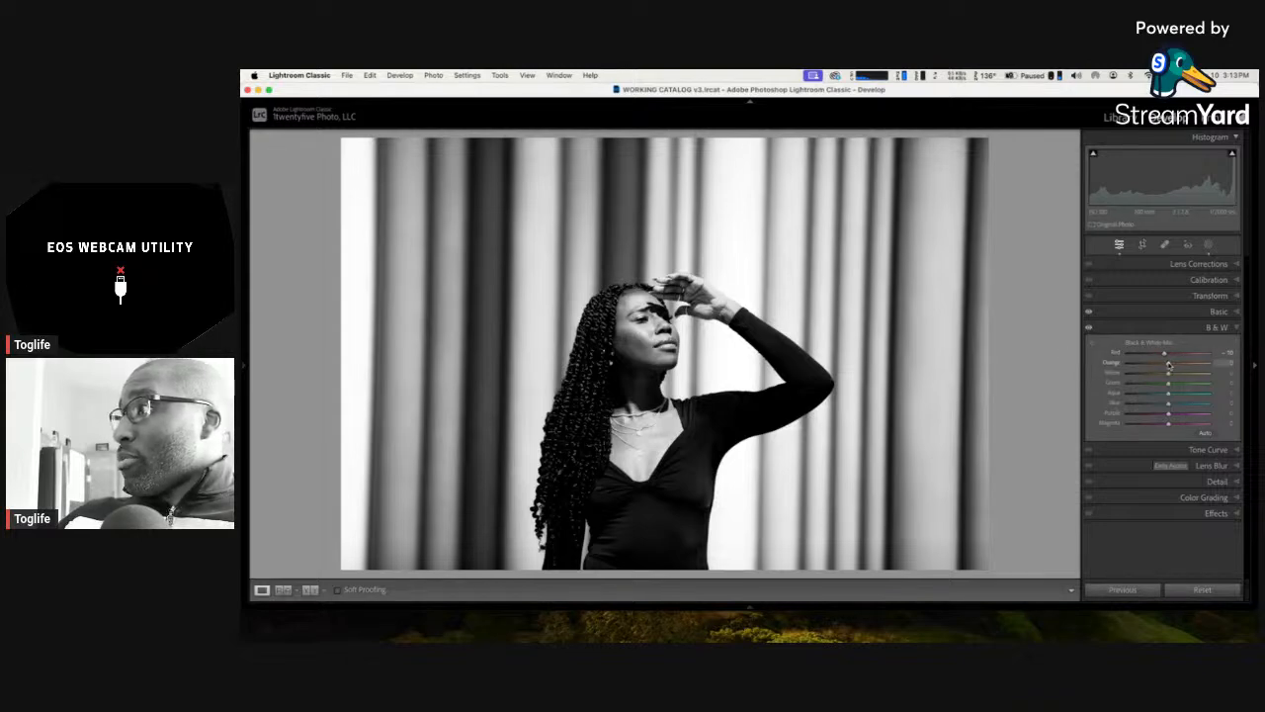
mouse_move(1169, 366)
mouse_down()
mouse_move(1133, 365)
mouse_move(1146, 366)
mouse_up()
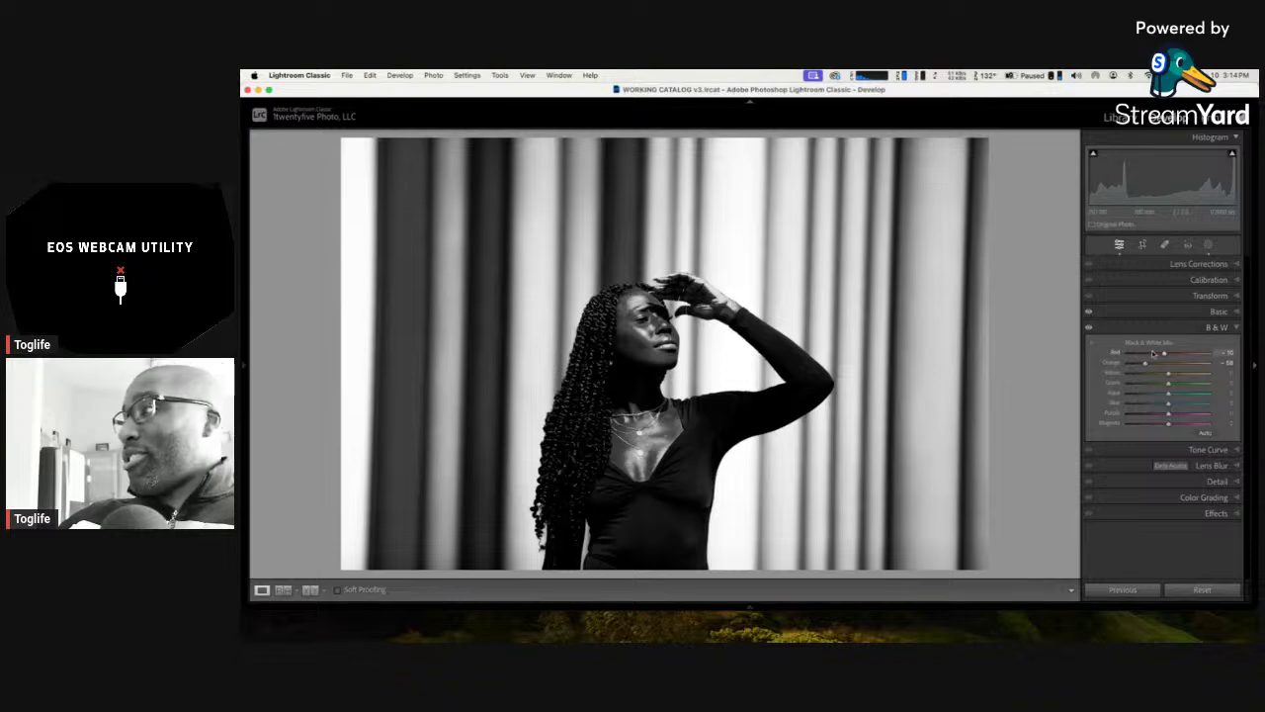
drag(1144, 366, 1163, 366)
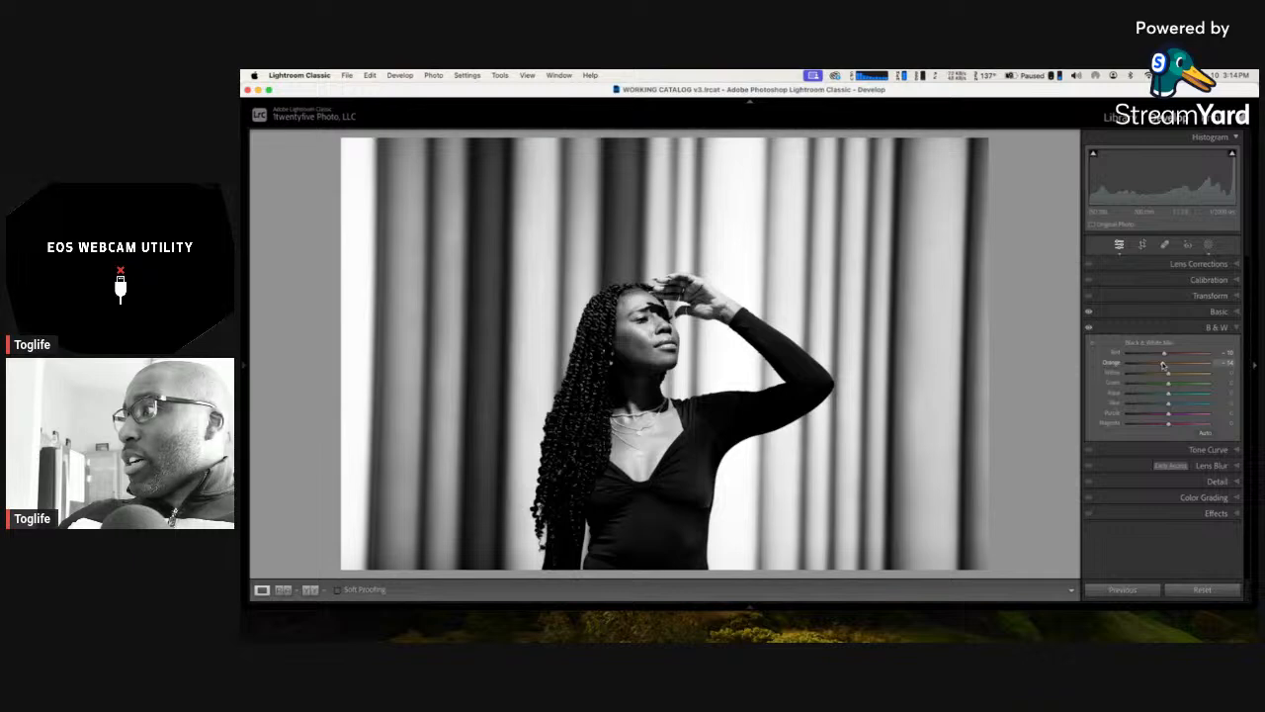
Step: In the Black & White Mix, set Magenta to about +2, Purple to about +4 and Blue to about -23
mouse_move(1169, 424)
mouse_down()
mouse_move(1180, 424)
mouse_move(1156, 425)
mouse_move(1172, 424)
mouse_up()
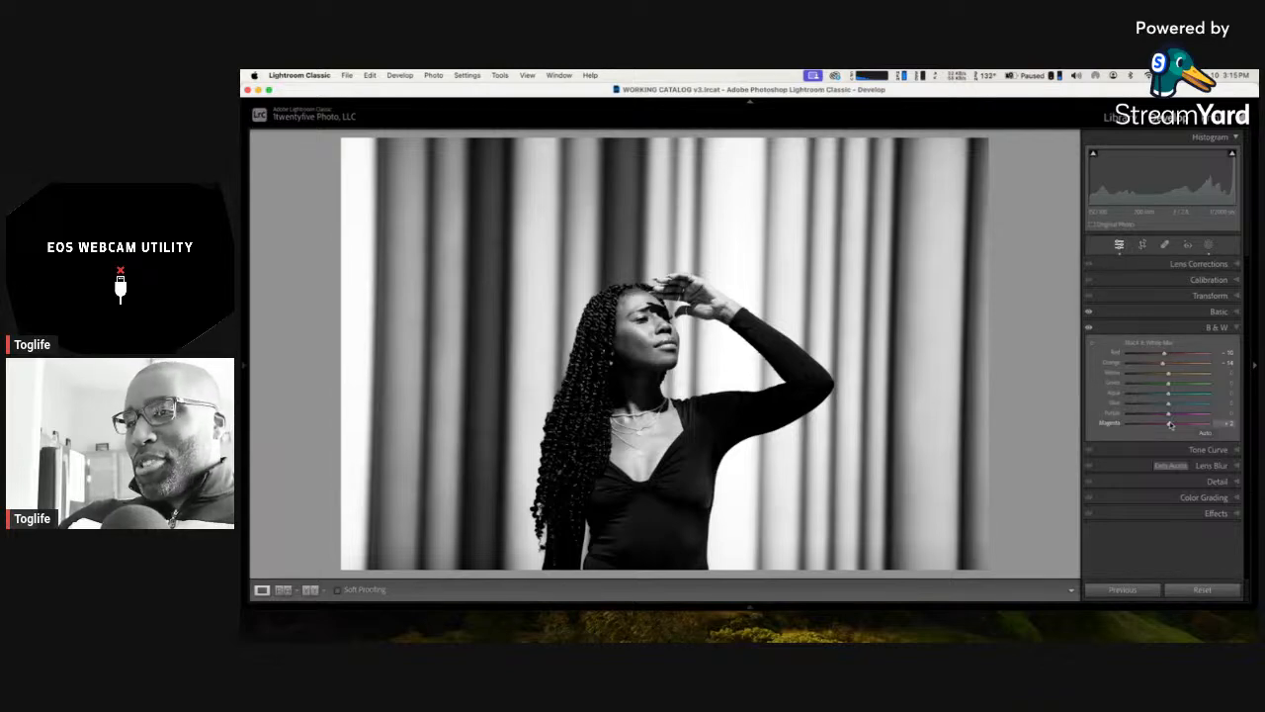
drag(1170, 425, 1166, 425)
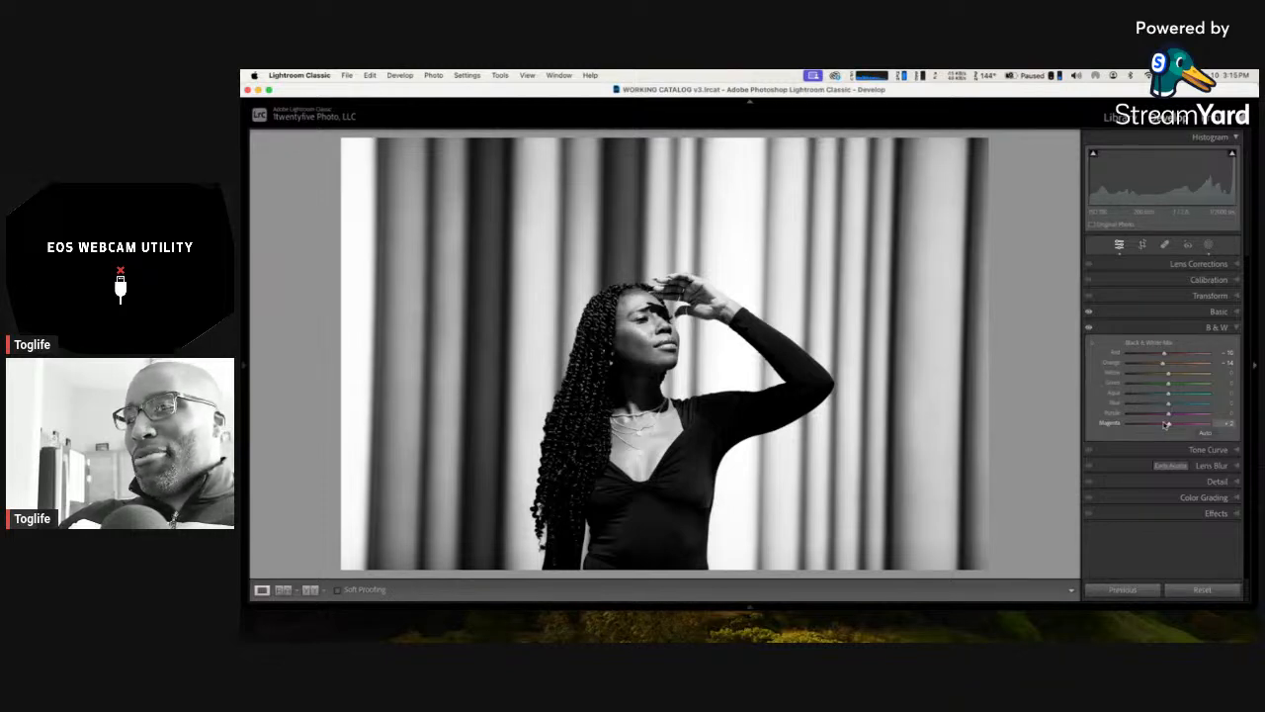
drag(1167, 425, 1174, 427)
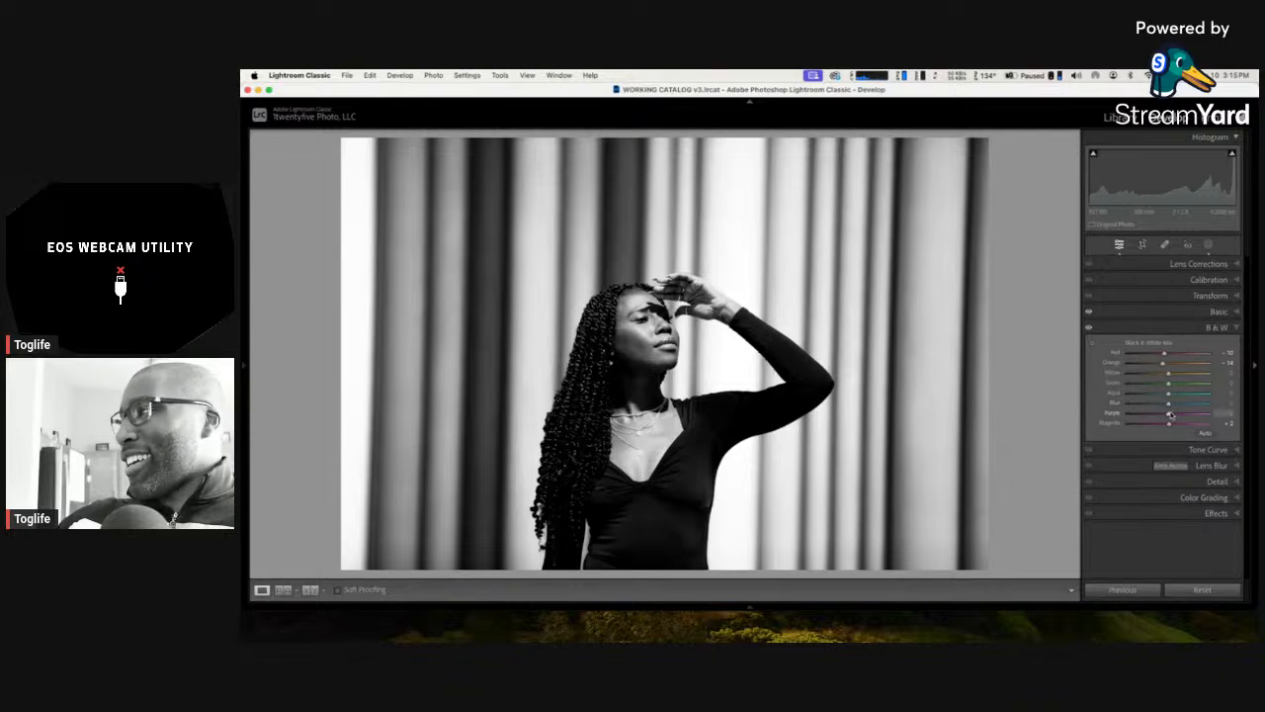
mouse_move(1169, 414)
mouse_down()
mouse_move(1159, 416)
mouse_move(1181, 415)
mouse_move(1158, 407)
mouse_up()
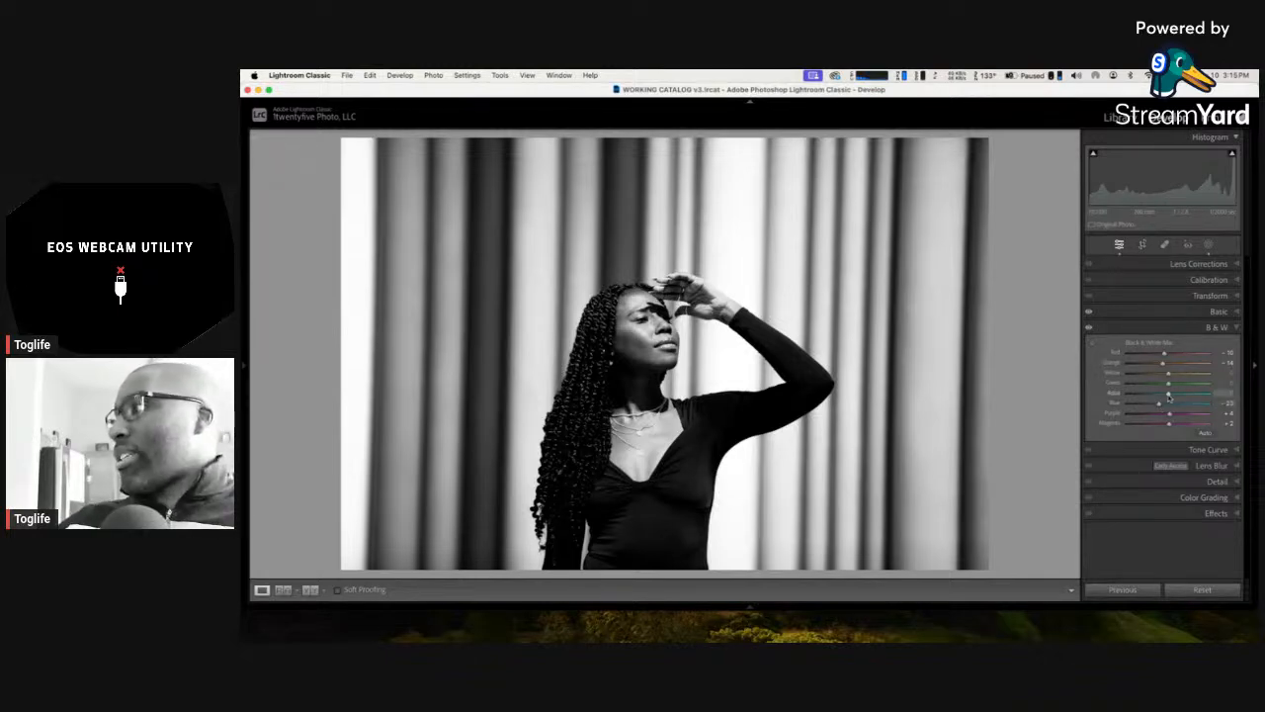
Step: Set the mix's Yellow to about -3 and Aqua to about -31, checking the stripe colors against the color rendering
mouse_move(1170, 376)
mouse_down()
mouse_move(1143, 378)
mouse_move(1193, 375)
mouse_move(1120, 380)
mouse_move(1167, 379)
mouse_up()
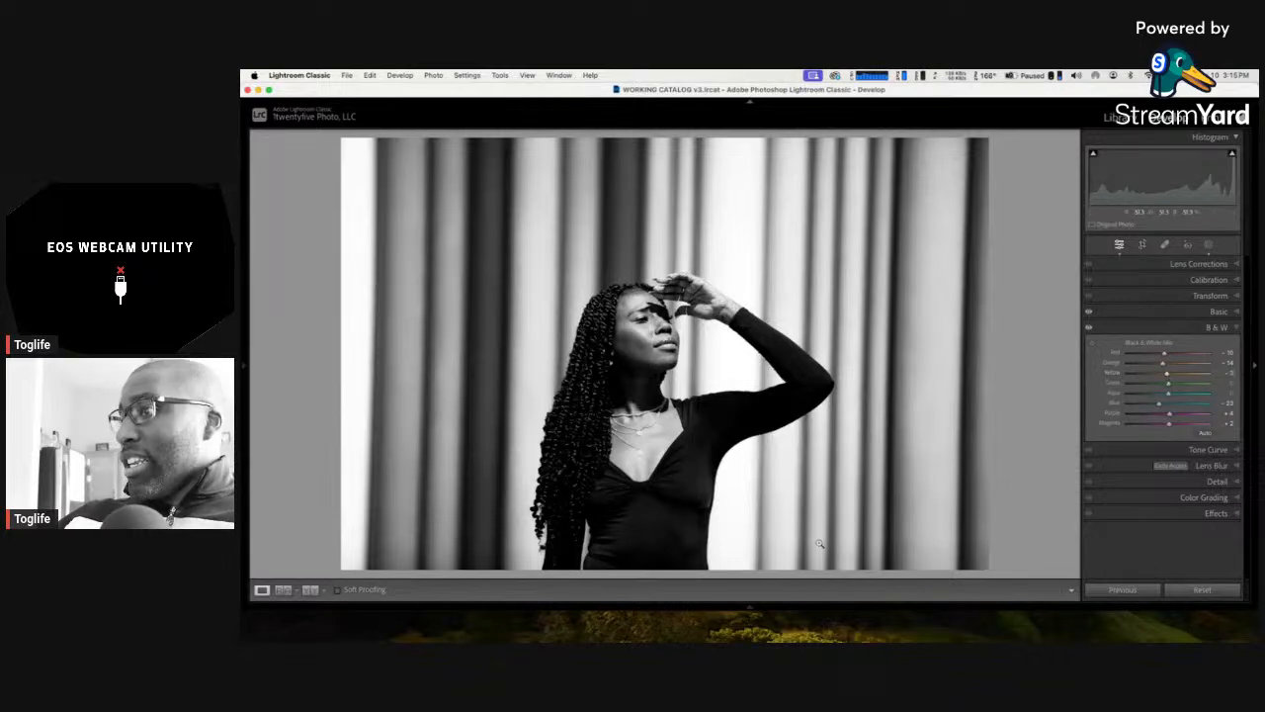
key(v)
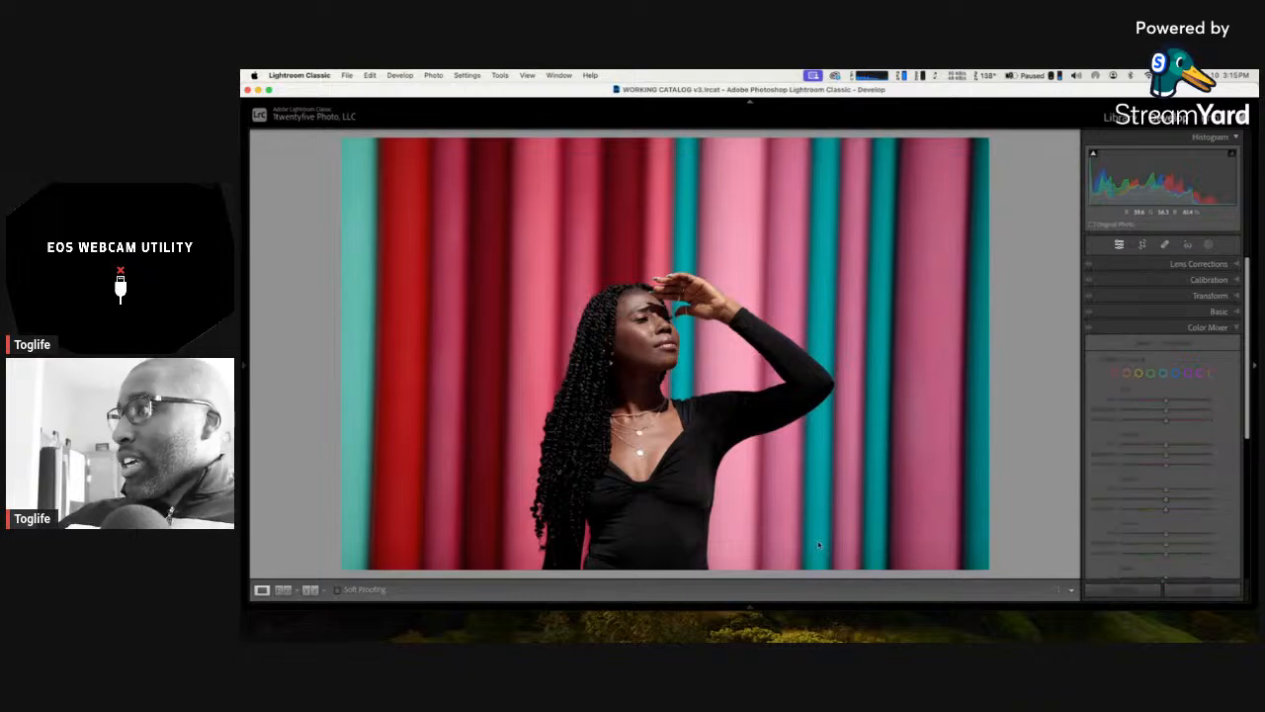
key(v)
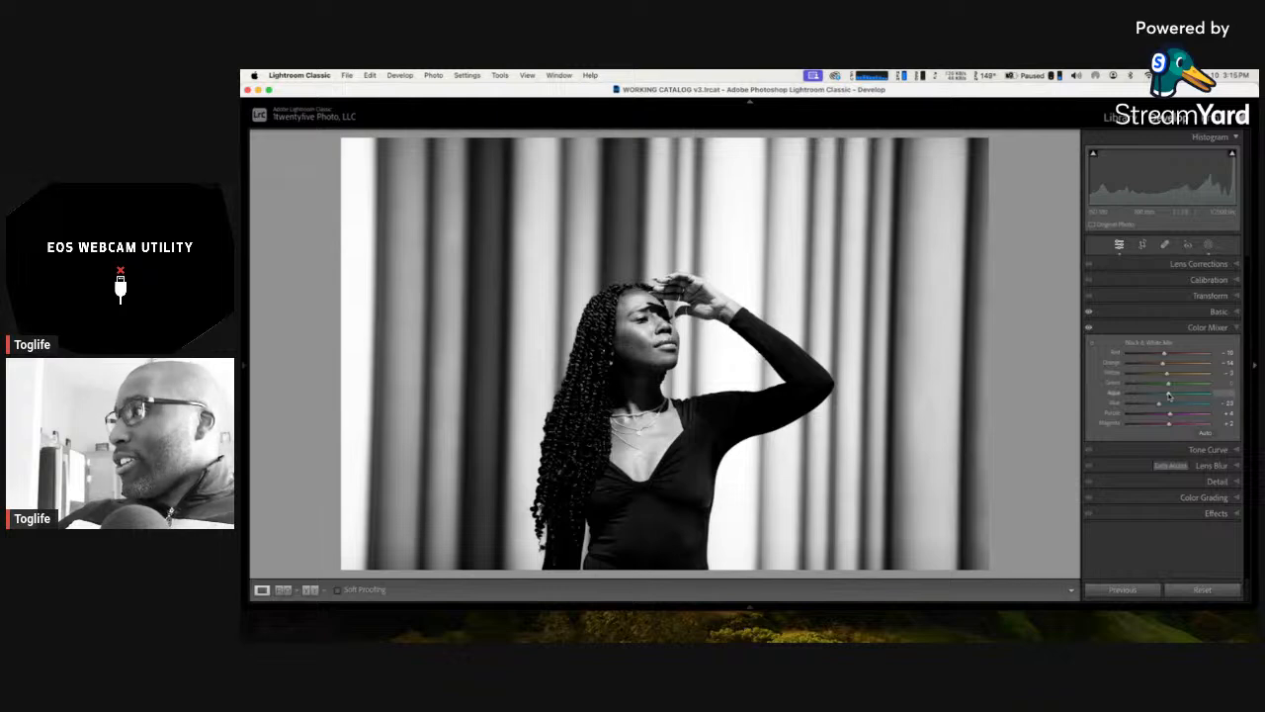
drag(1169, 395, 1156, 394)
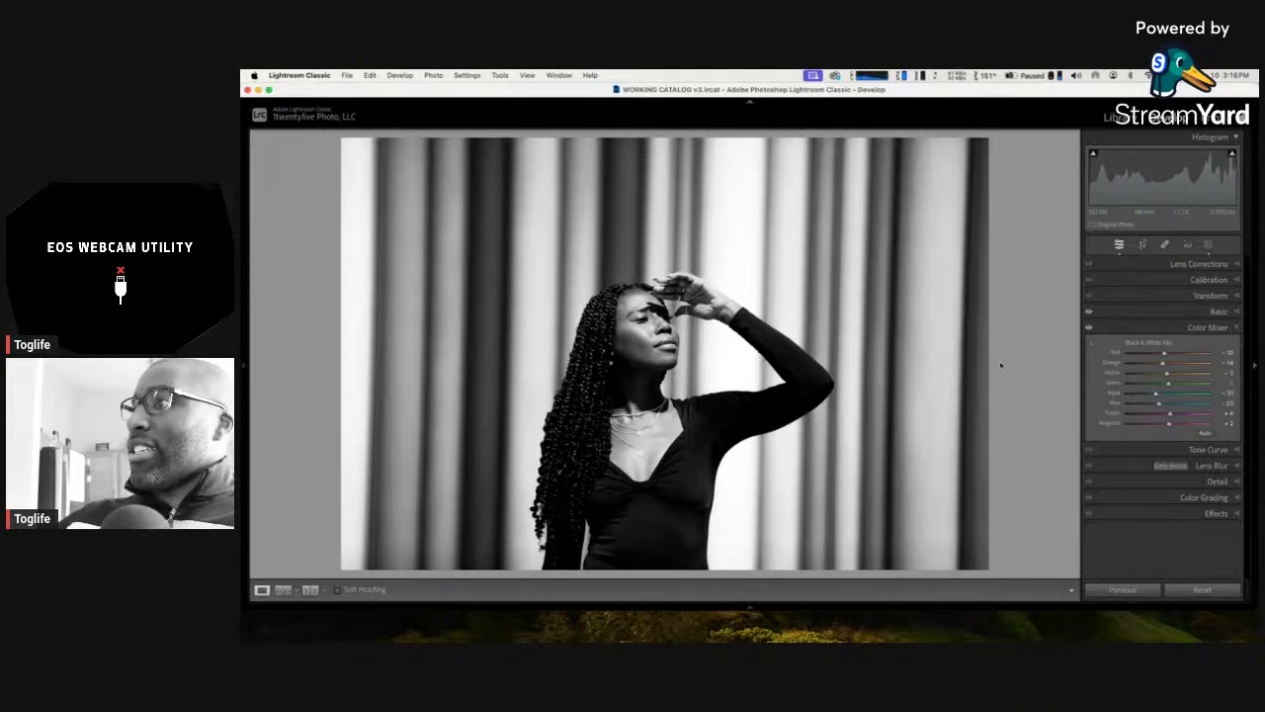
click(1234, 329)
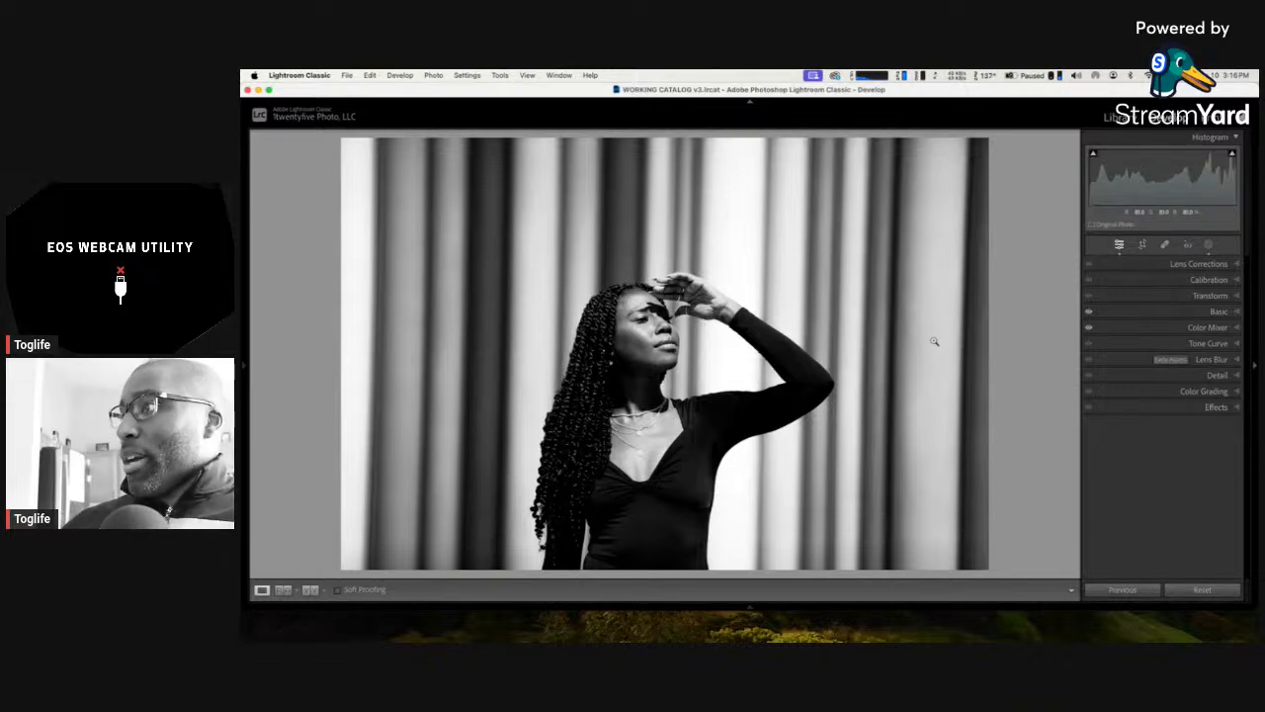
Step: Compare the B&W copy with the desaturated copy, trying a higher Exposure on the desaturated one
key(backslash)
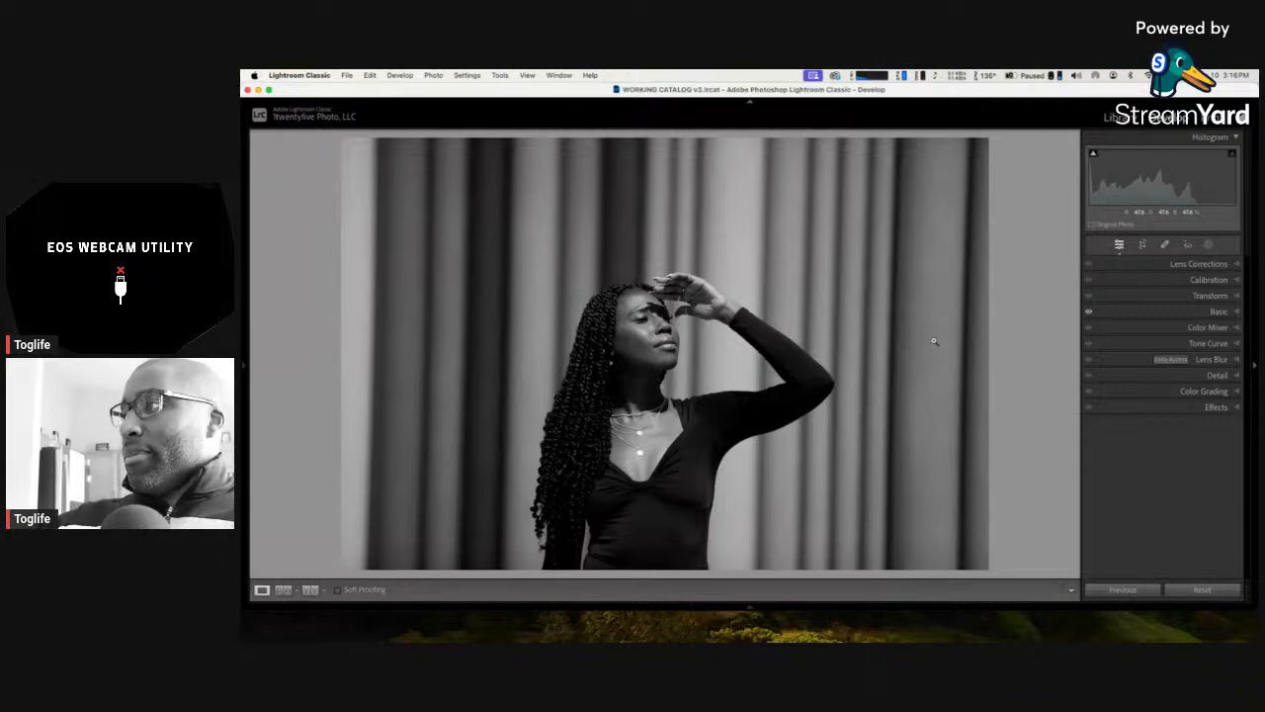
click(1219, 312)
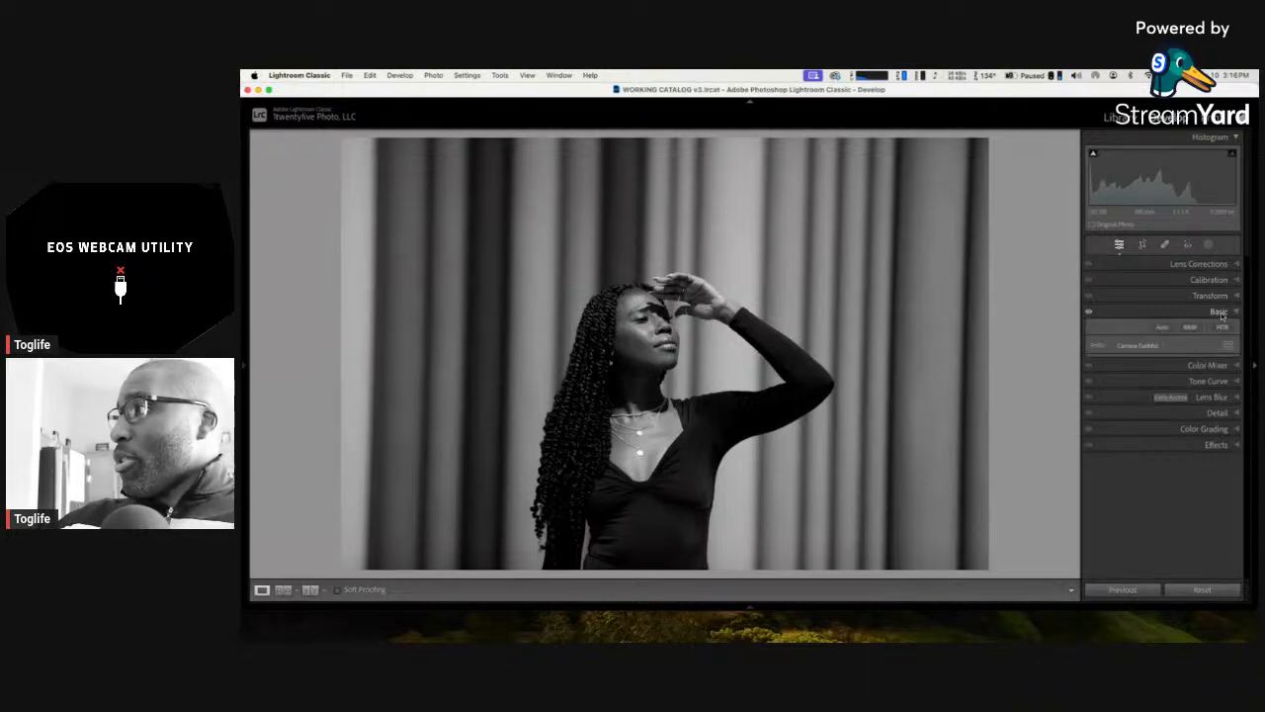
drag(1223, 415, 1219, 415)
key(Right)
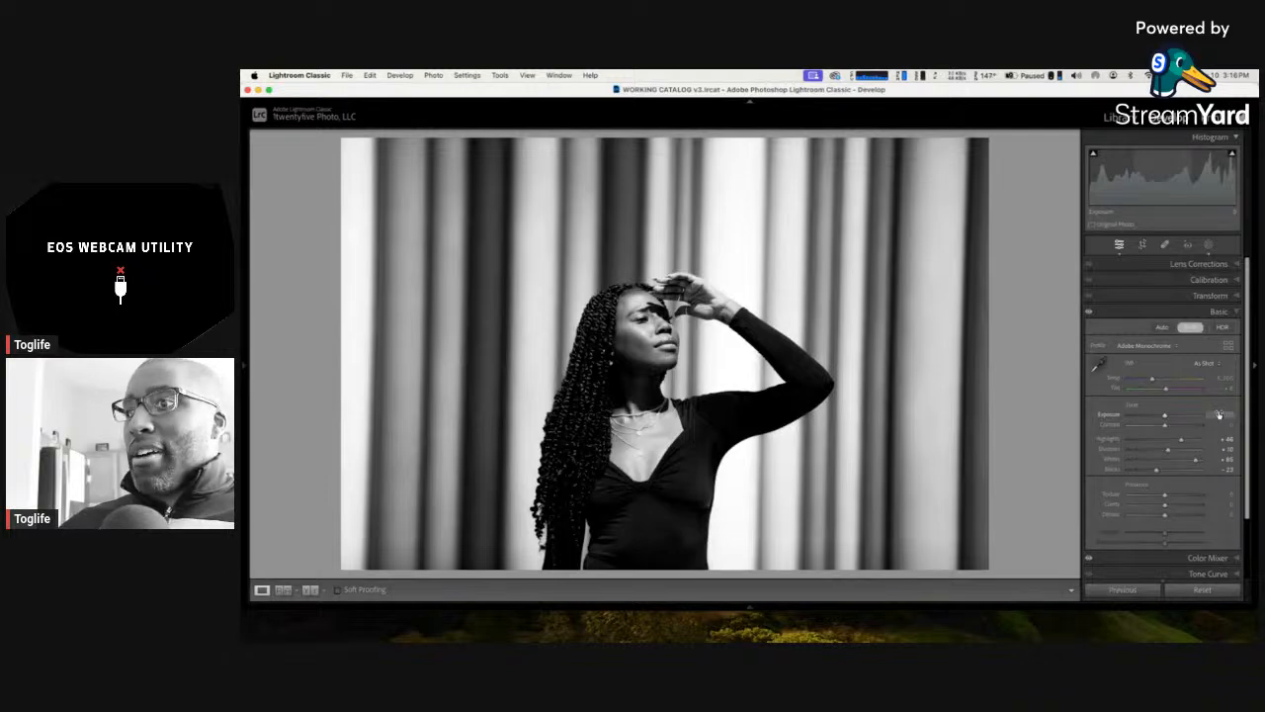
key(Right)
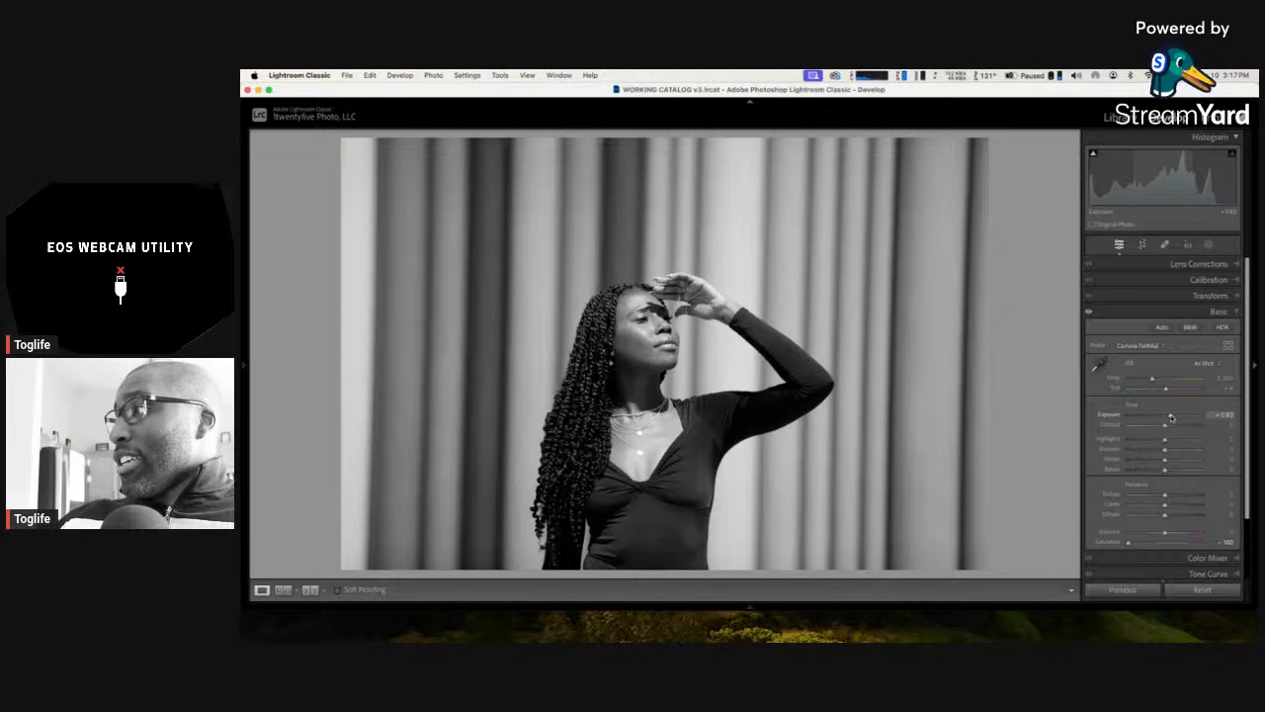
key(backslash)
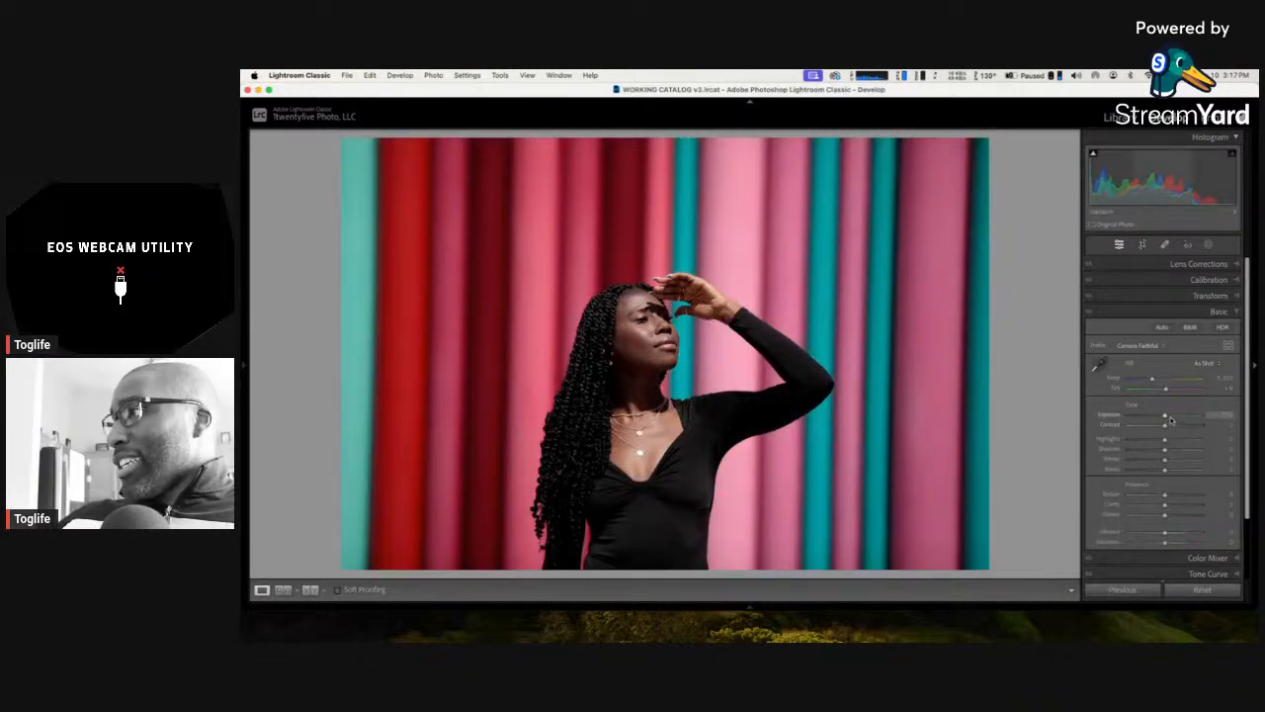
Step: Raise the color photo's Exposure to about +2.60 and fully desaturate it with Saturation at -100
drag(1164, 418, 1184, 415)
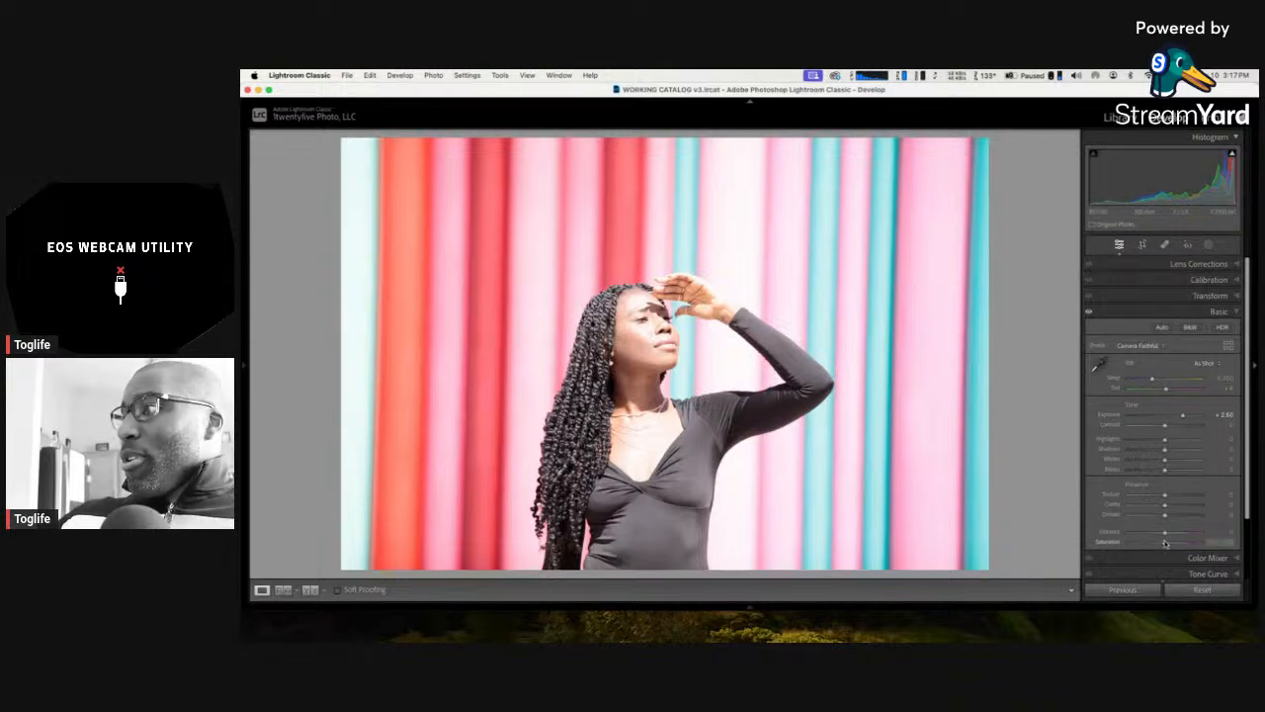
drag(1164, 542, 1103, 545)
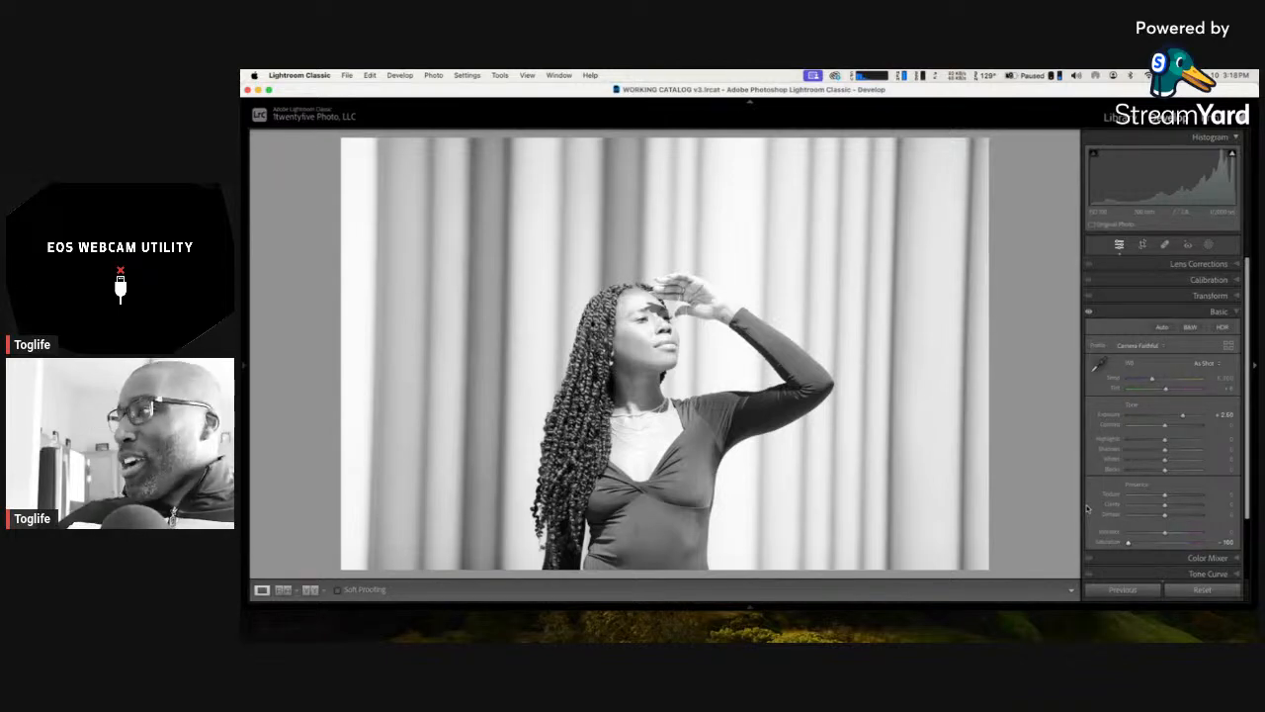
double_click(1129, 543)
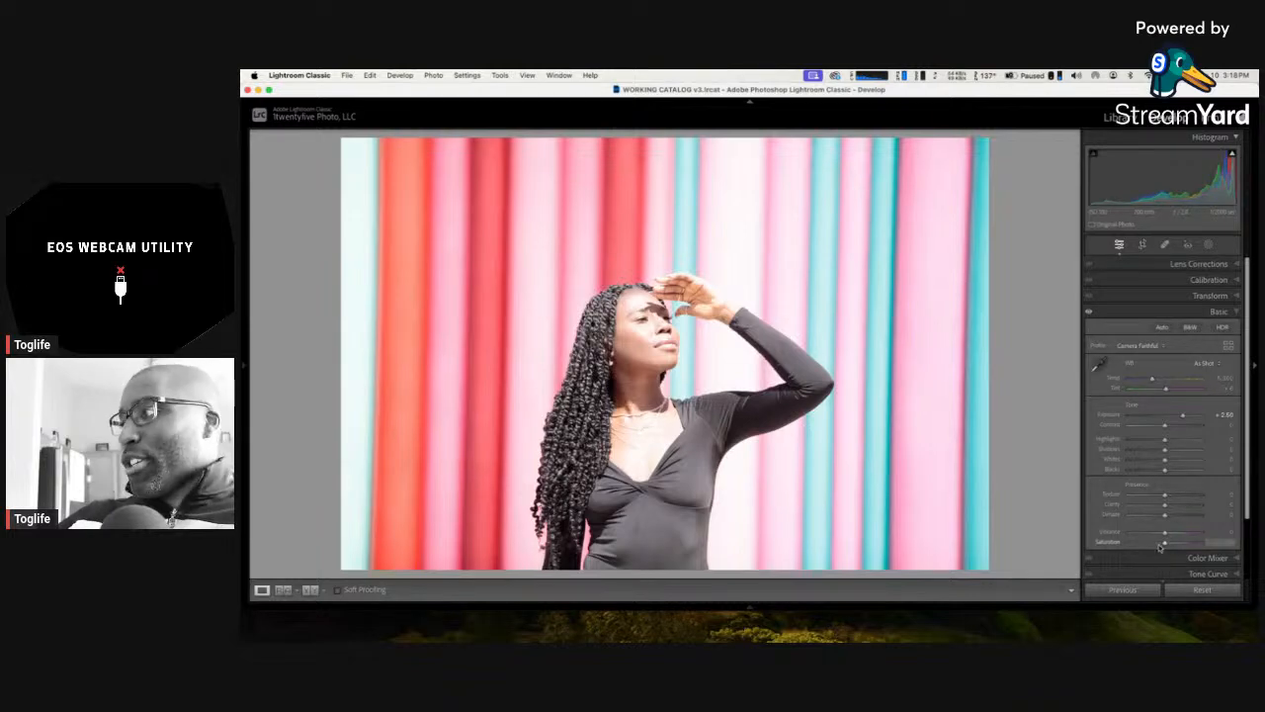
drag(1164, 545, 1087, 545)
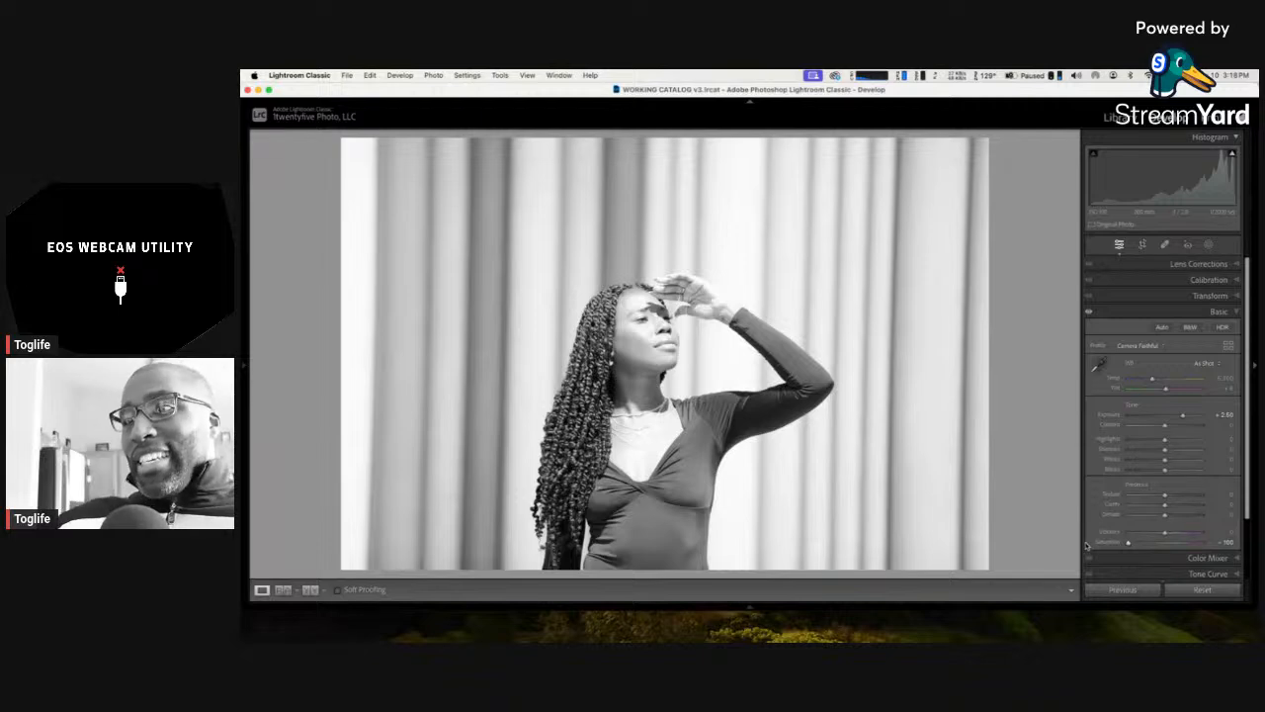
Step: Raise the desaturated photo's Contrast to about +74 and set its Whites to -1
scroll(1086, 544, down, 1)
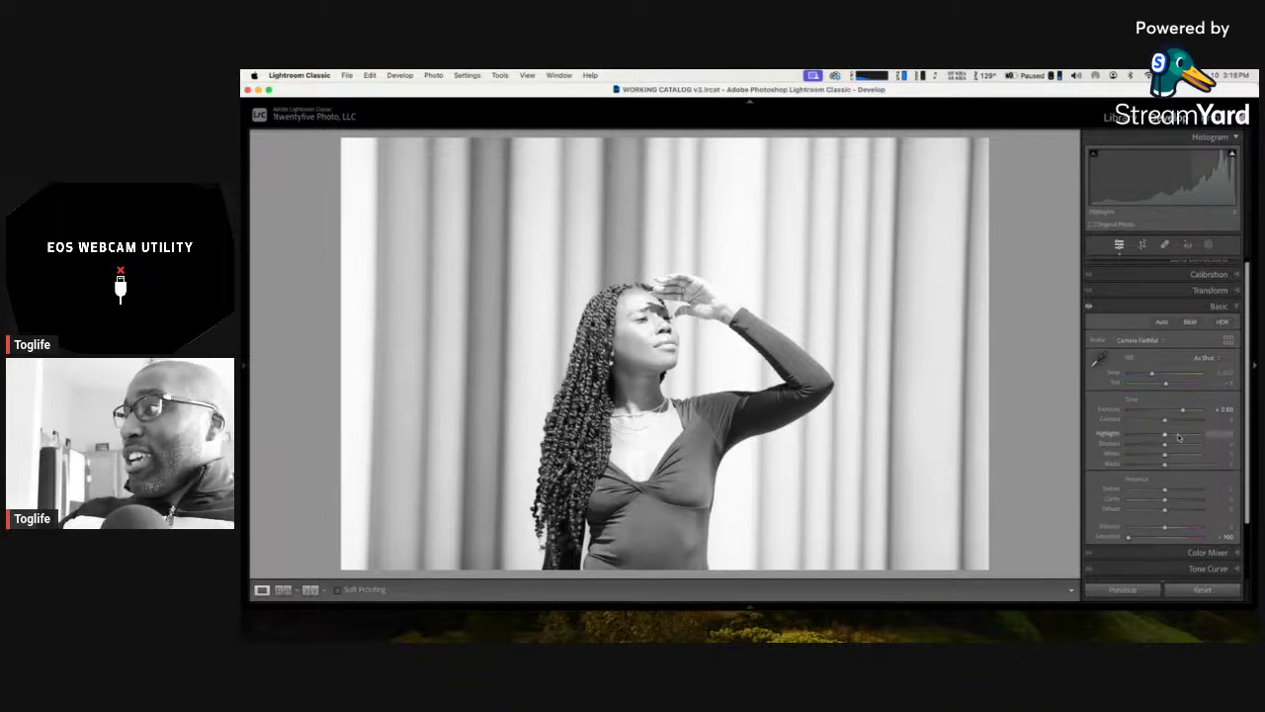
drag(1165, 422, 1192, 419)
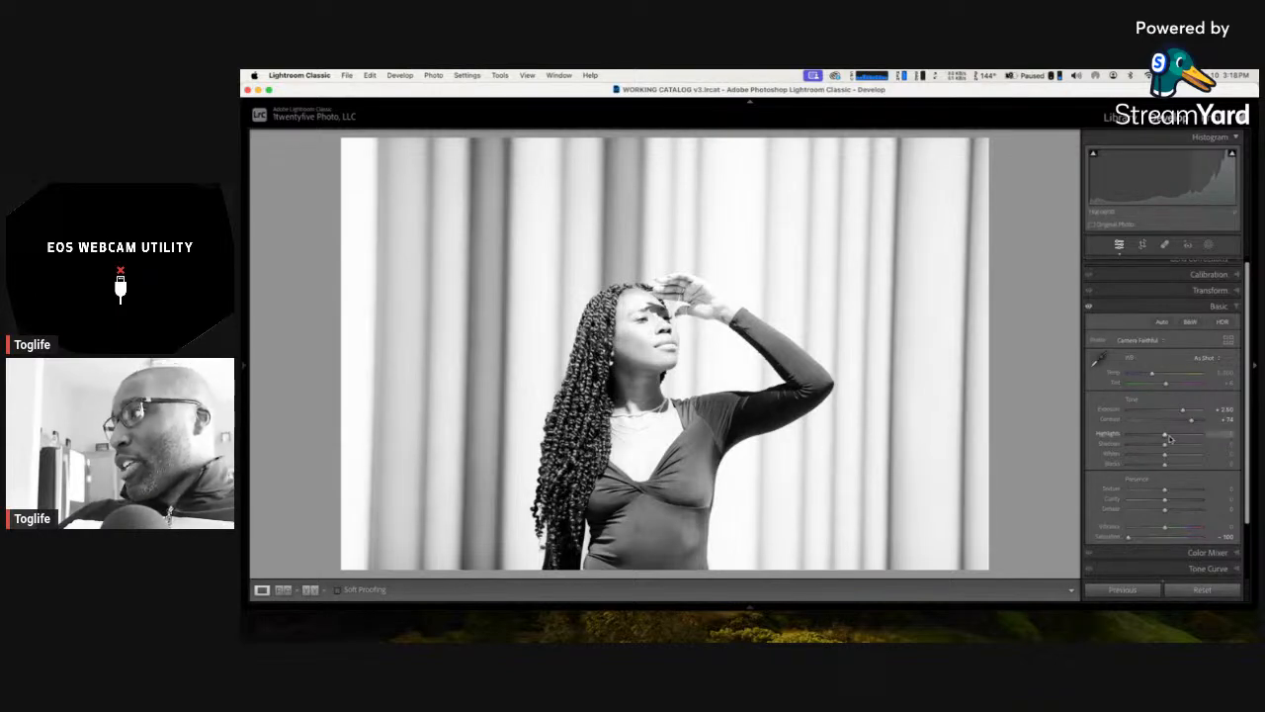
mouse_move(1166, 456)
mouse_down()
mouse_move(1140, 457)
mouse_move(1164, 457)
mouse_up()
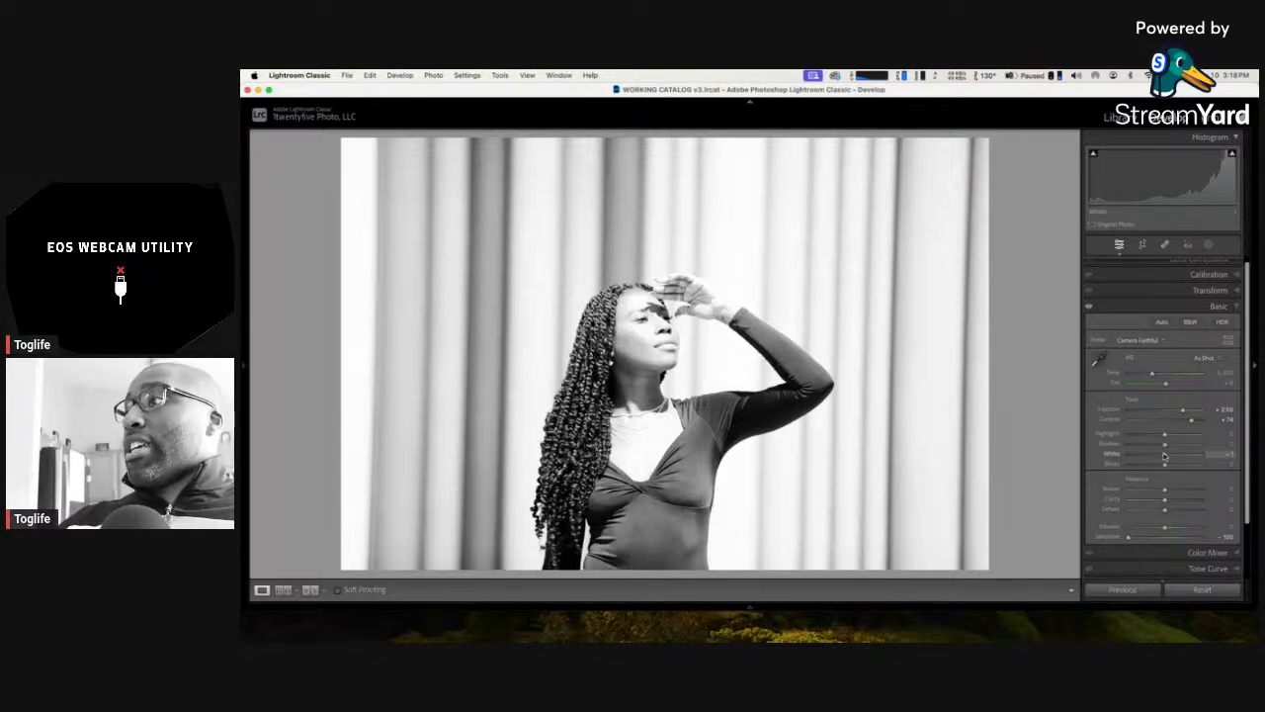
Step: Reset the desaturated photo's Exposure and Contrast to their defaults
scroll(1164, 455, down, 2)
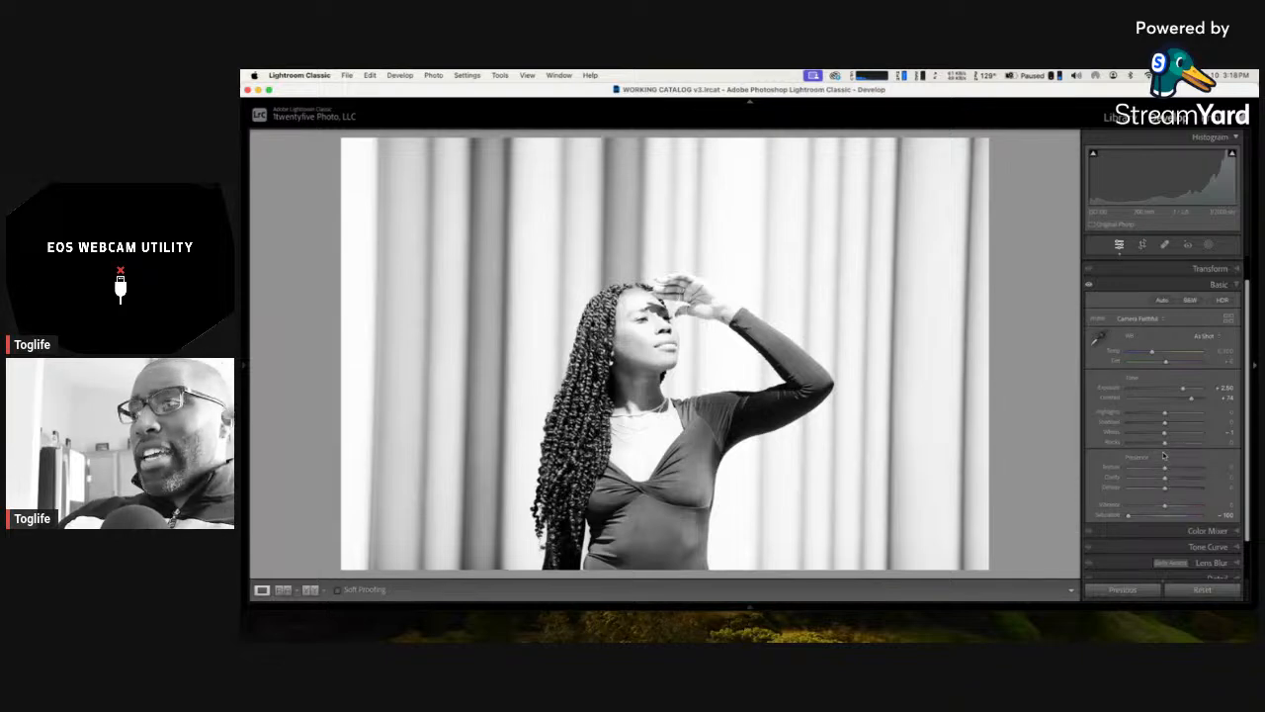
scroll(1164, 450, down, 1)
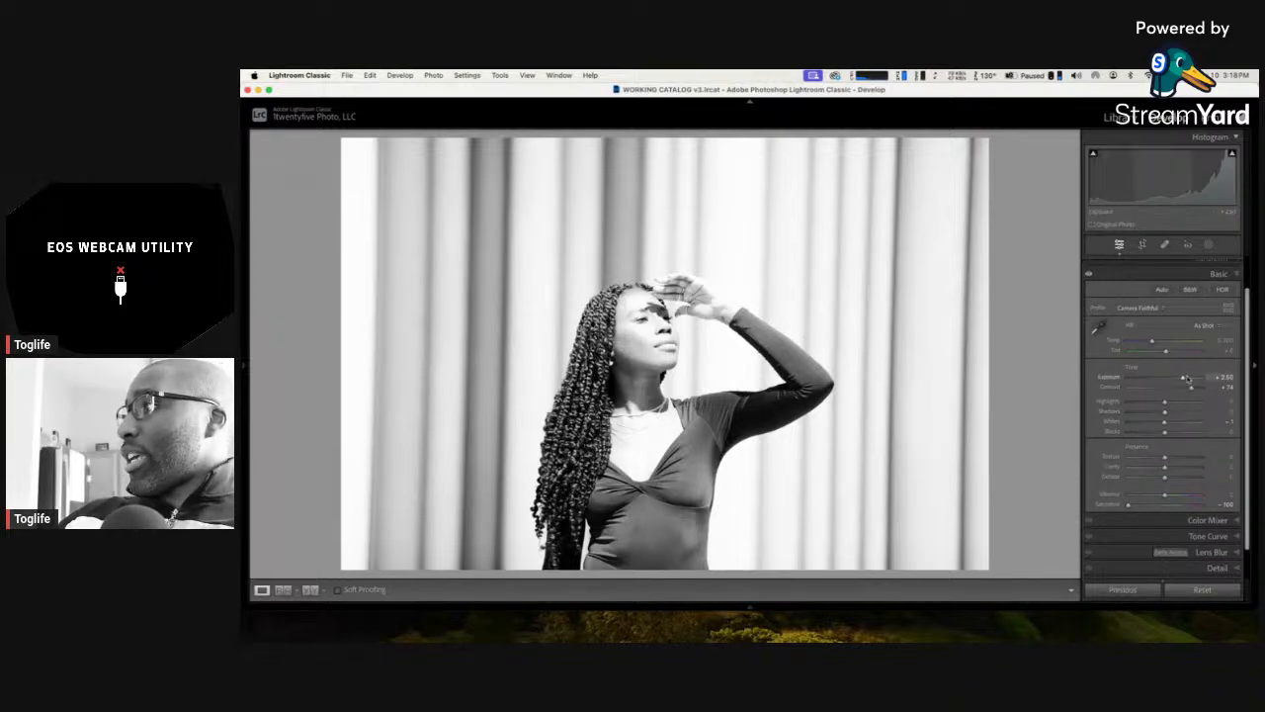
double_click(1186, 378)
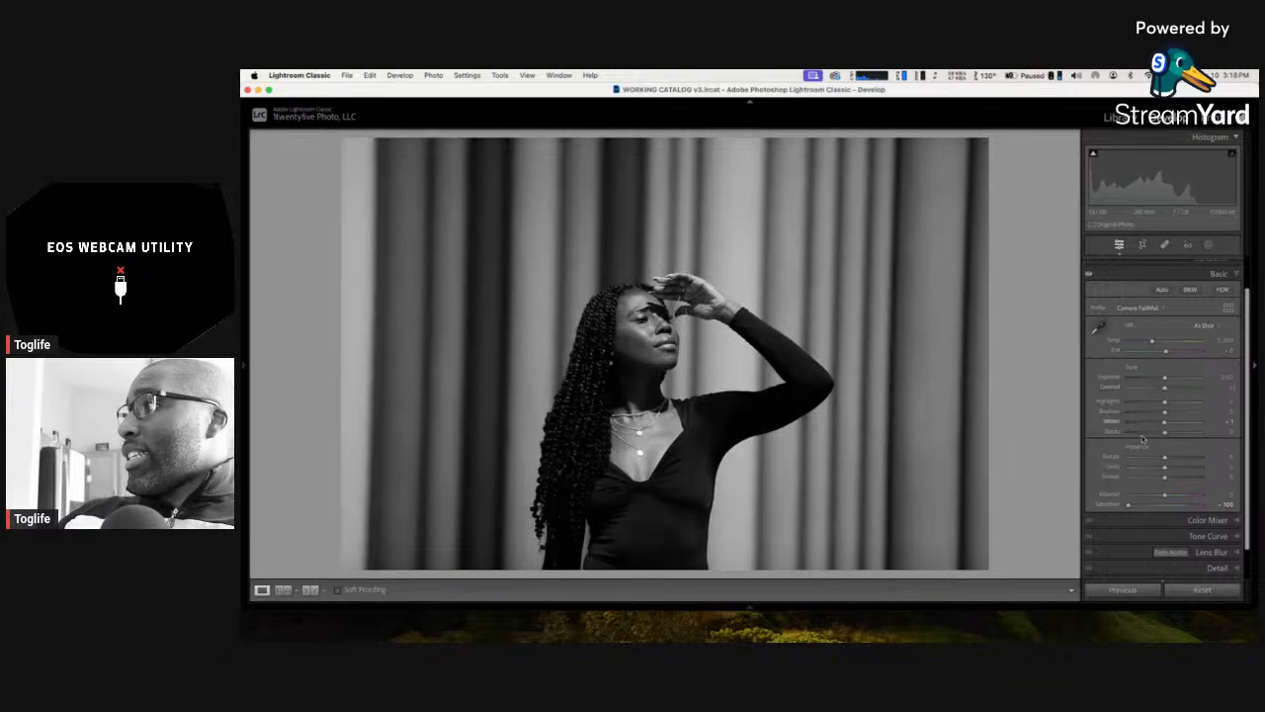
Step: Reset the photo's global Saturation to its default and fully desaturate only the backdrop through a new Background mask
double_click(1128, 504)
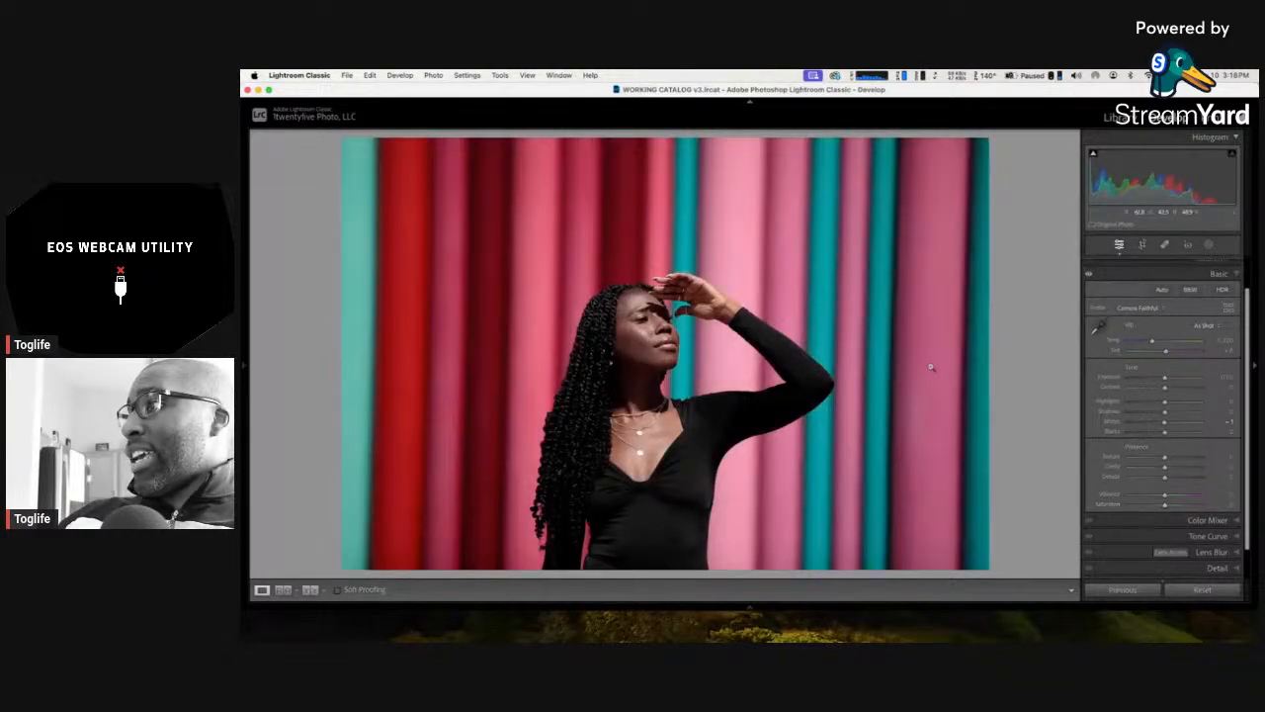
click(1208, 247)
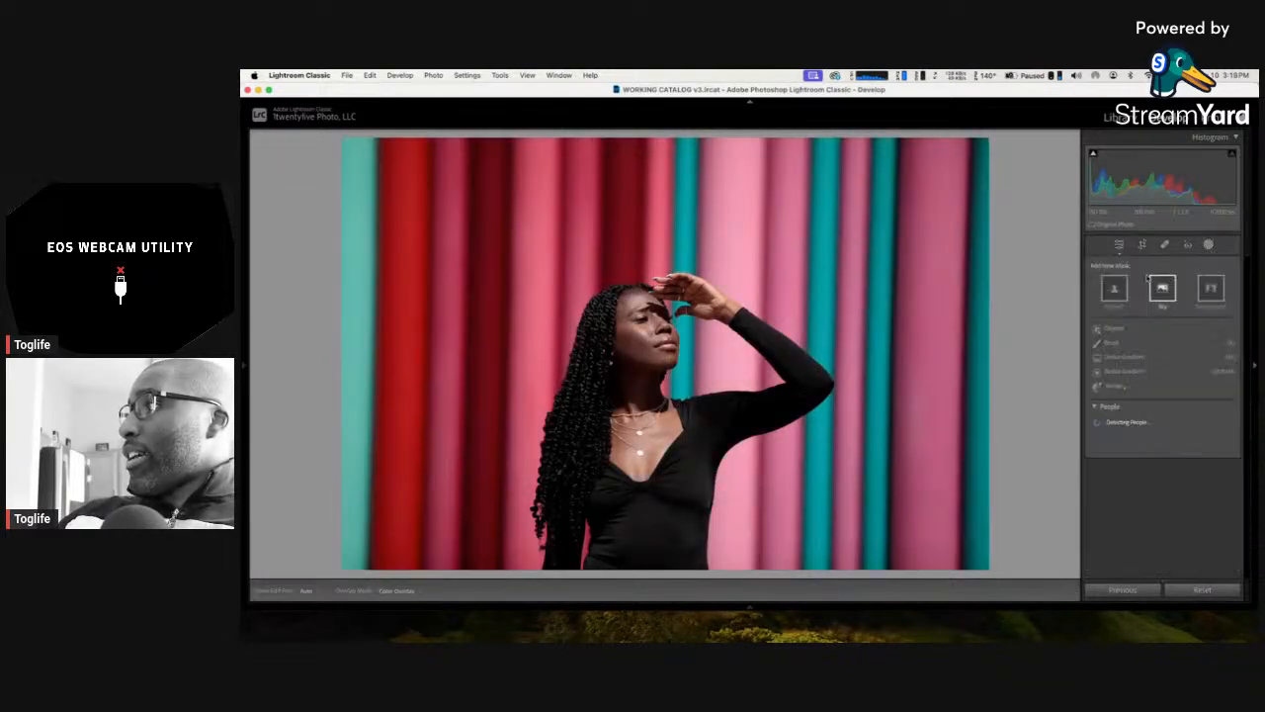
click(1211, 288)
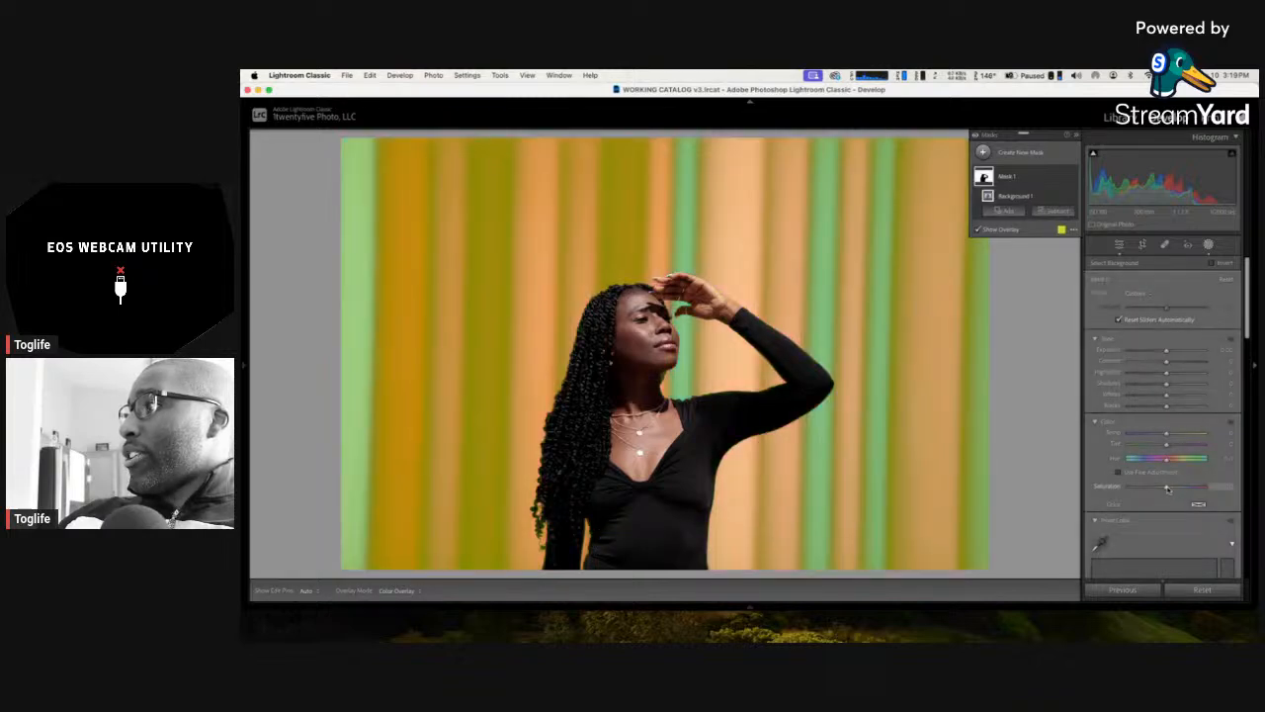
drag(1168, 486, 1093, 490)
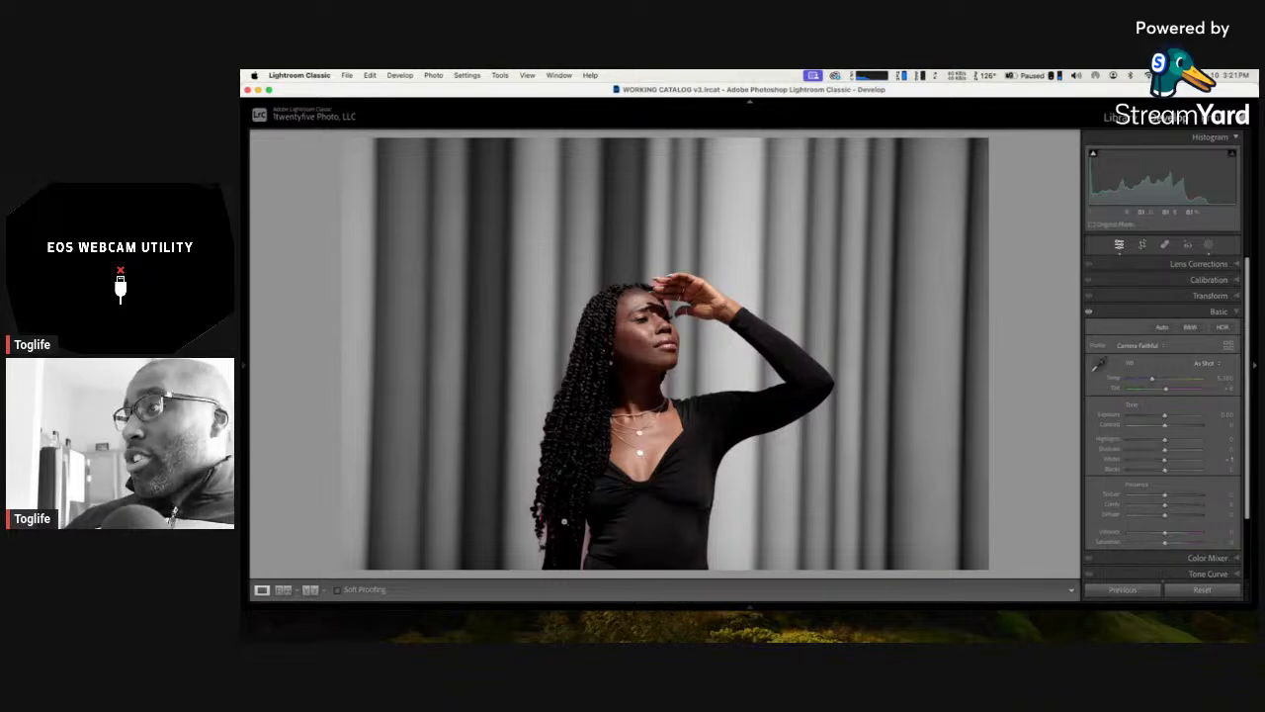
Step: Compare the selective-color photo with the B&W copy two photos ahead, and return to the selective-color version
key(Right)
key(Right)
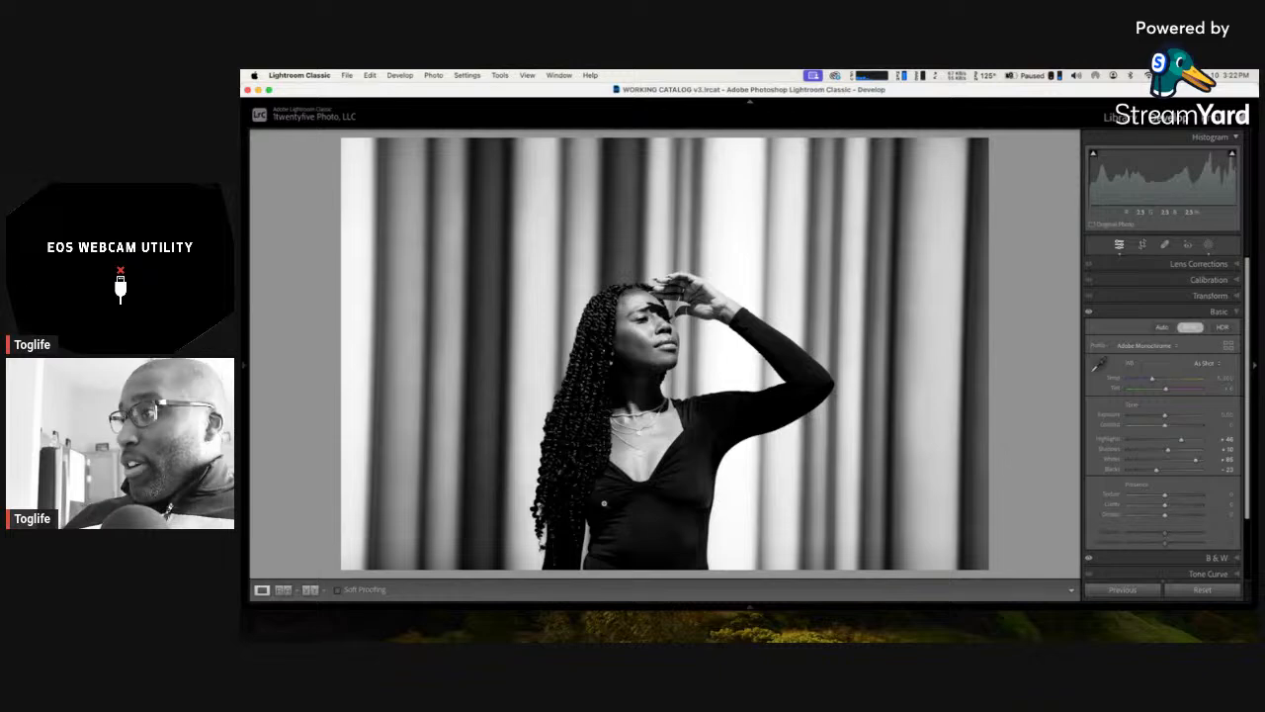
key(Left)
key(Left)
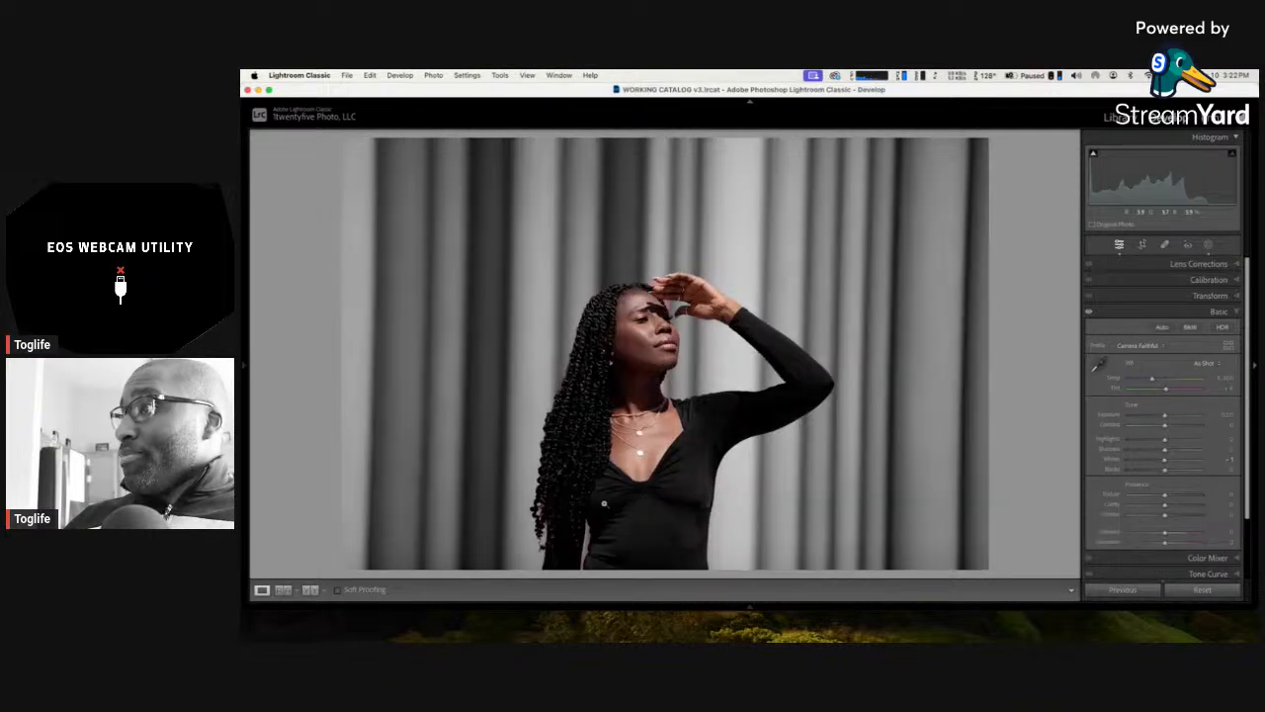